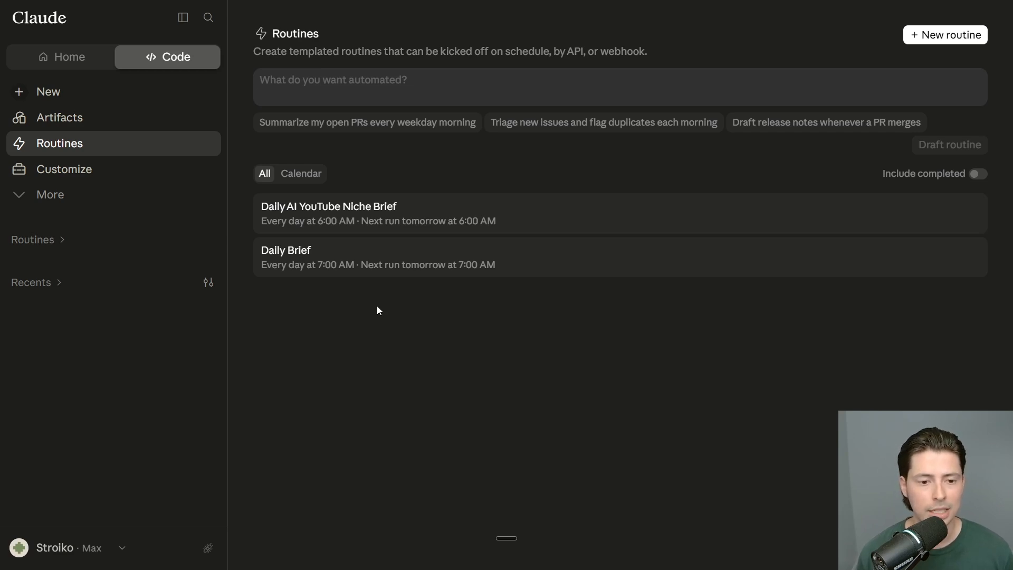
Step: Dictate a request for a daily world news brief and draft it as a new routine
click(469, 83)
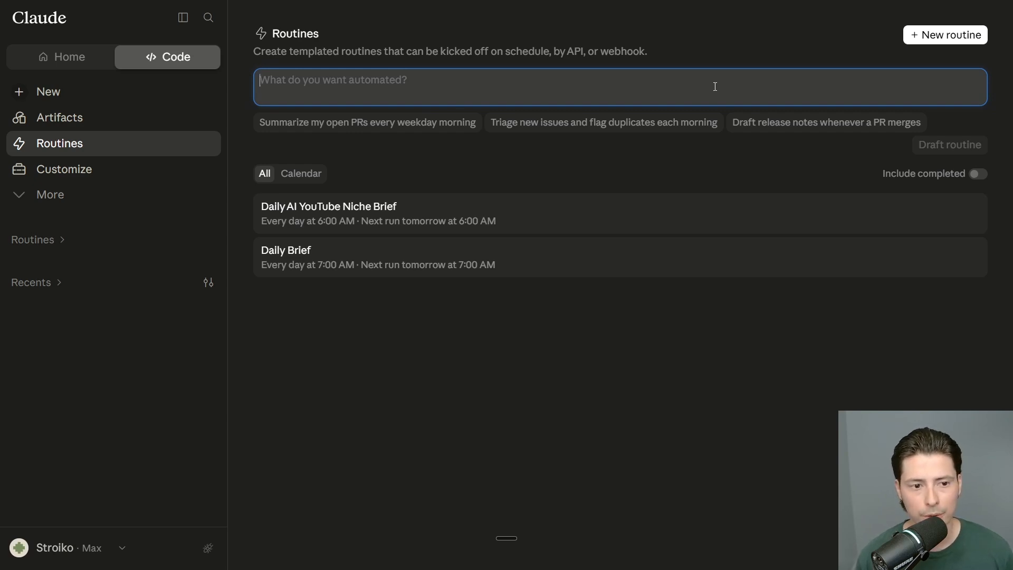
key(ctrl+super+space)
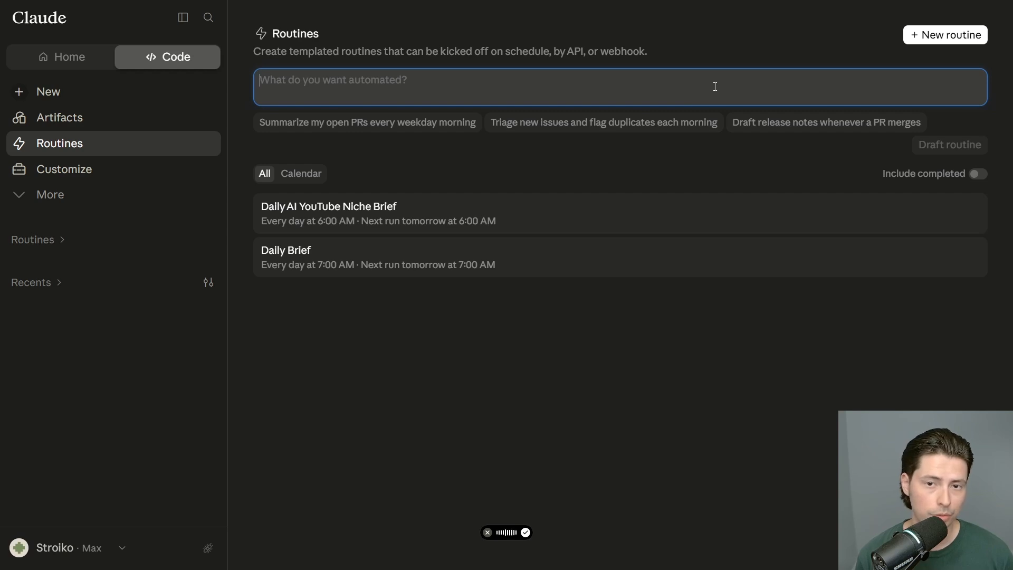
key(fn)
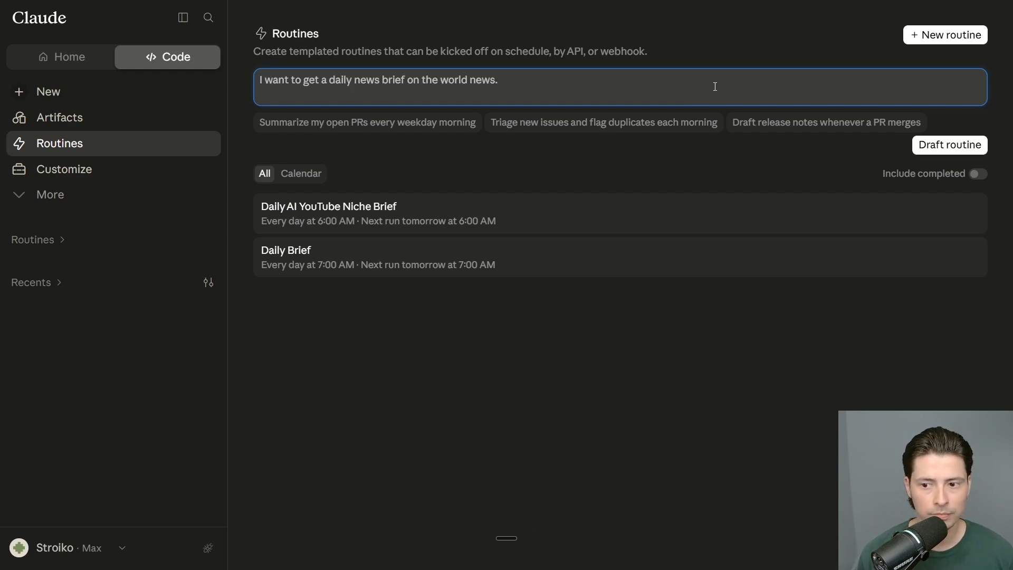
click(973, 149)
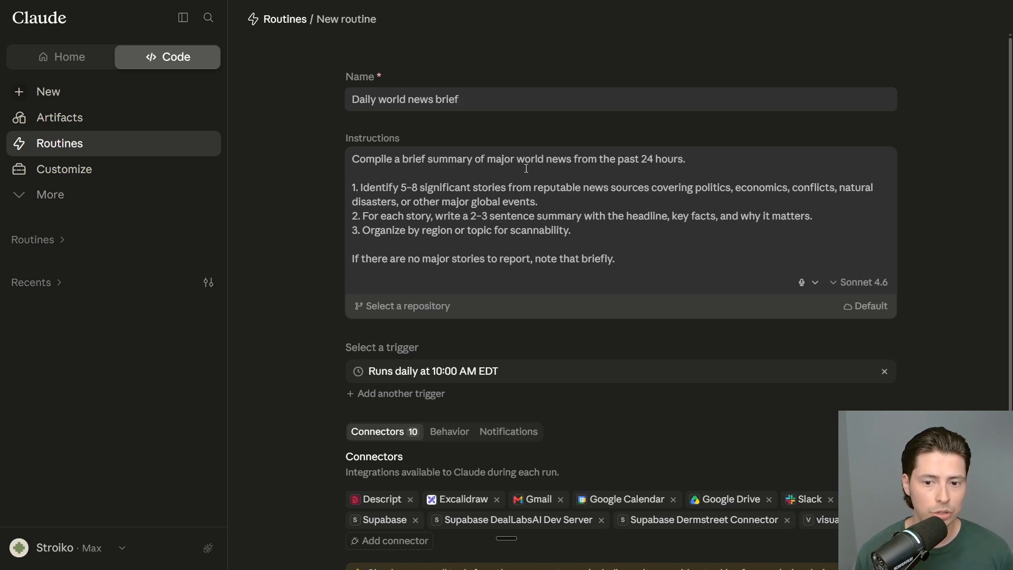
Step: Zoom the interface to 175% and switch the routine's model from Sonnet 4.6 to Opus 5
key(ctrl+plus)
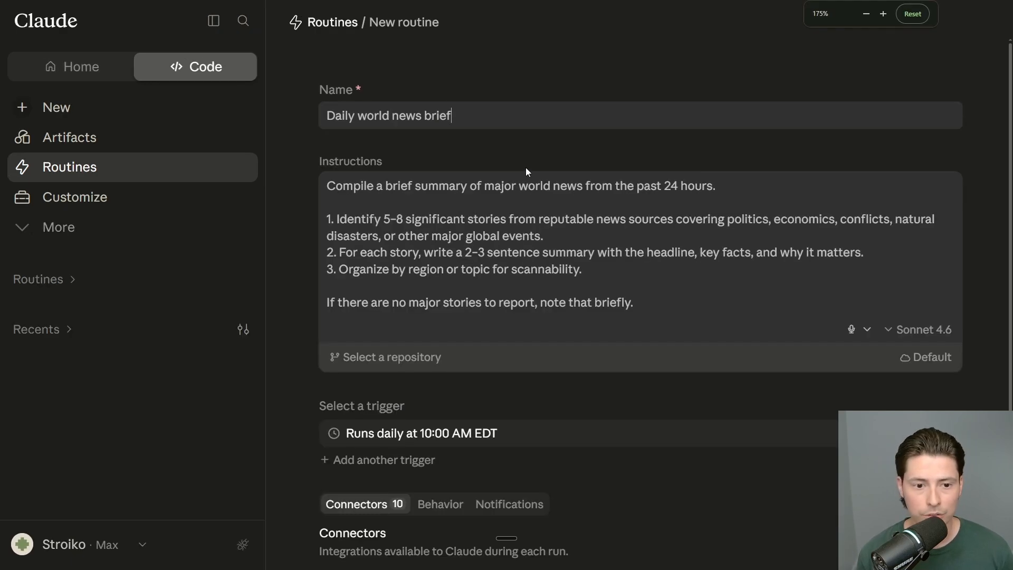
scroll(481, 187, down, 1)
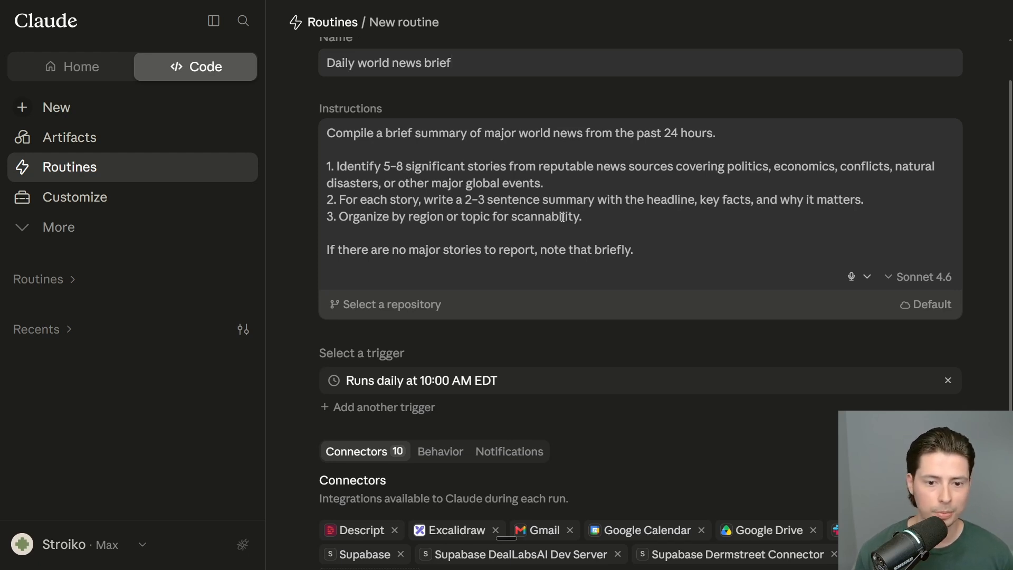
scroll(573, 261, up, 2)
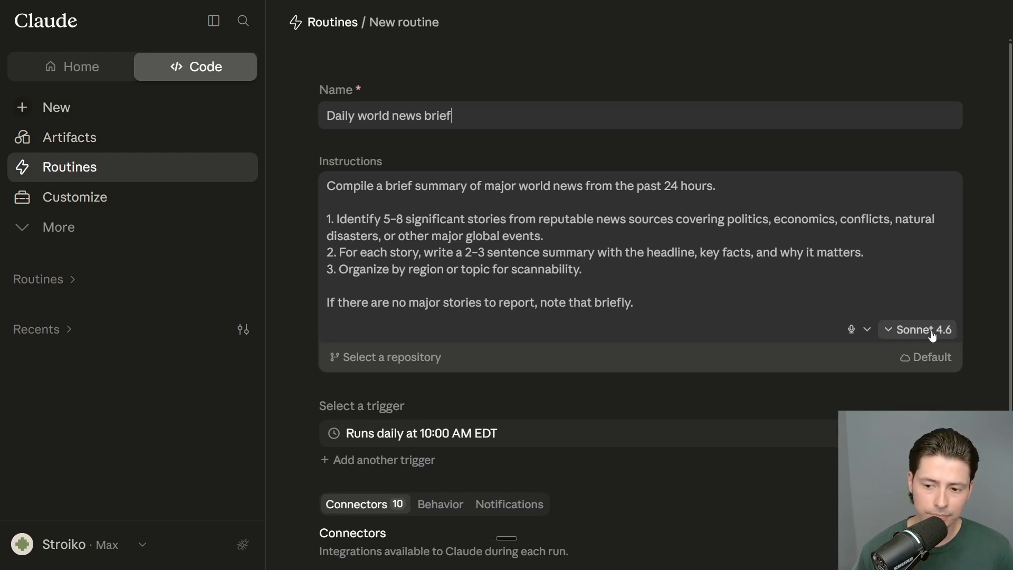
click(912, 329)
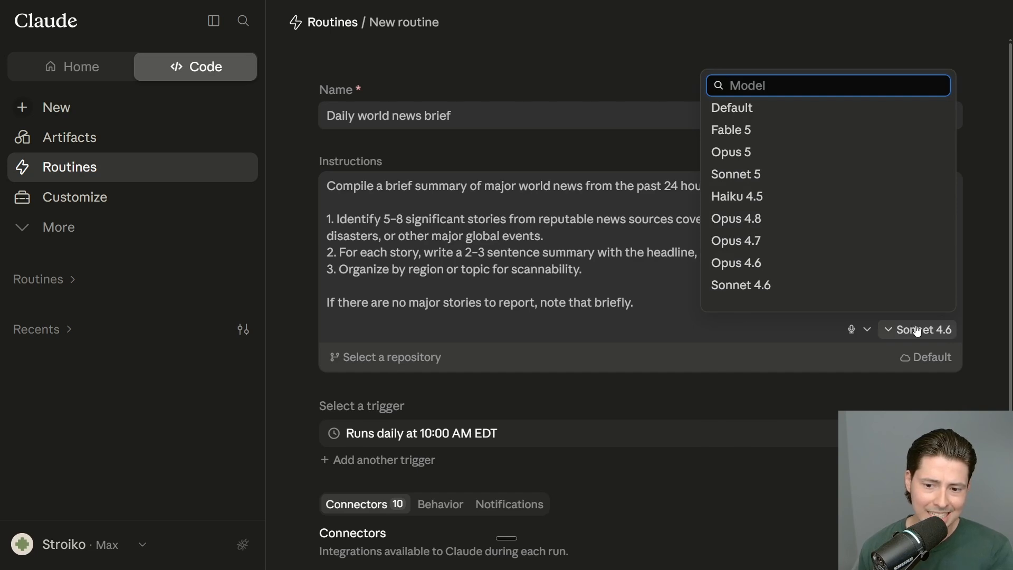
click(812, 154)
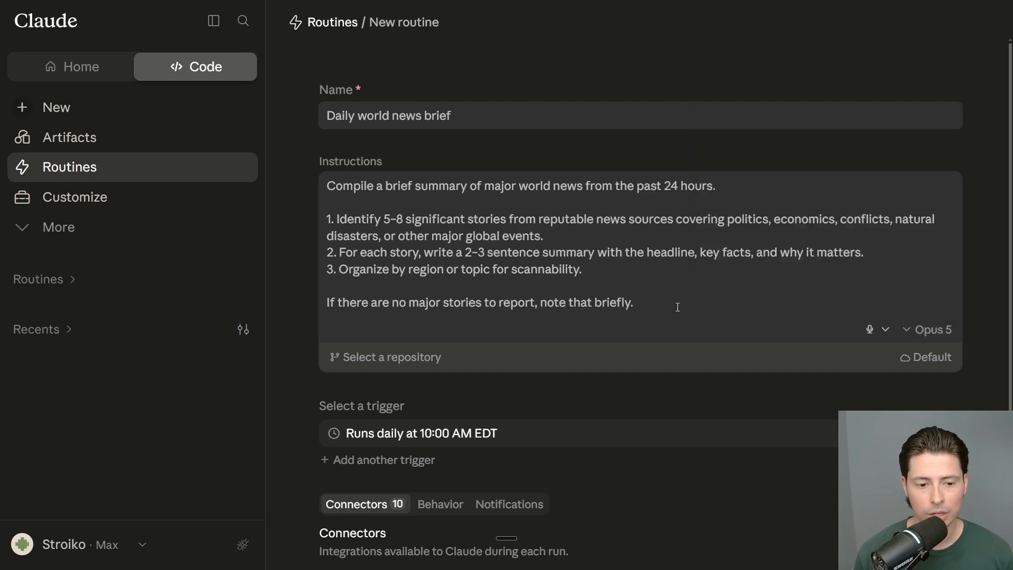
Step: Look through the repository list without attaching one, then bring up the environment choices
scroll(630, 311, down, 1)
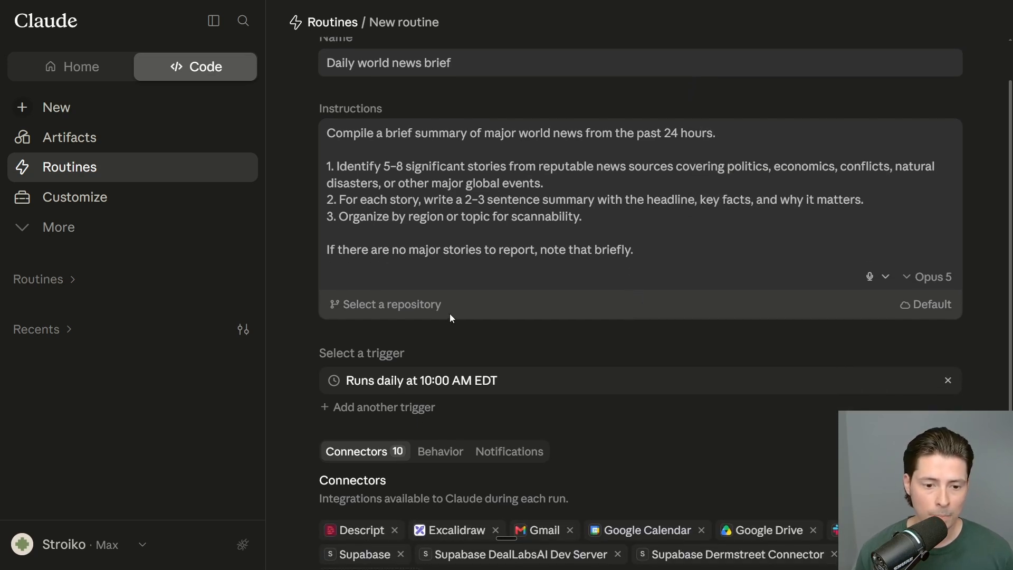
click(430, 304)
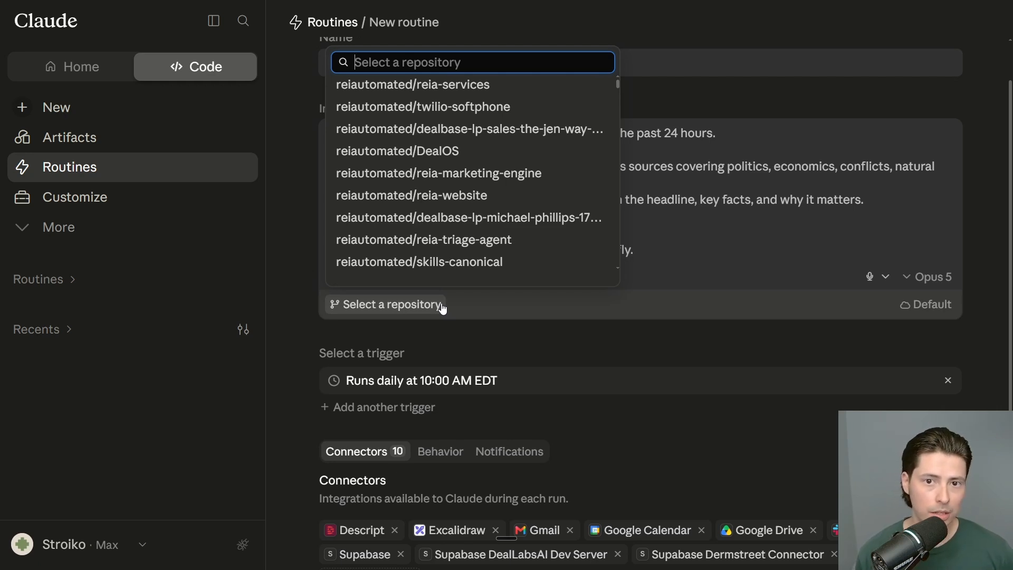
scroll(452, 225, down, 10)
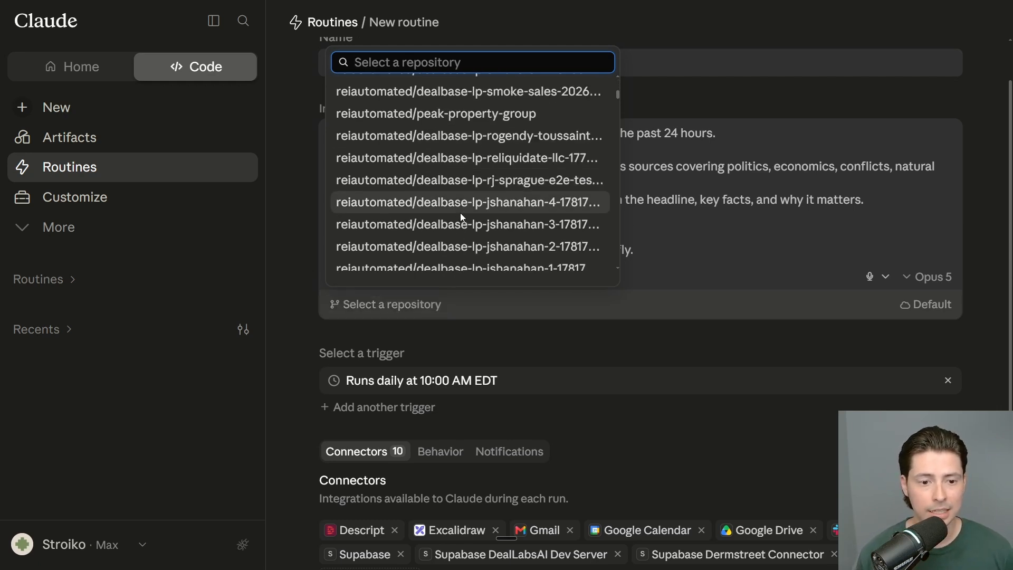
scroll(459, 213, down, 10)
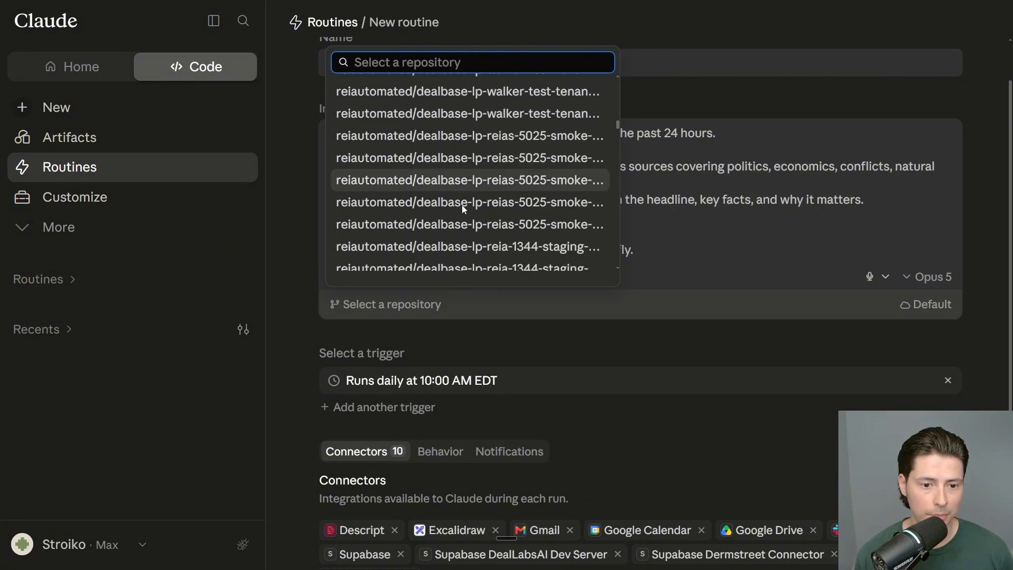
scroll(461, 205, down, 15)
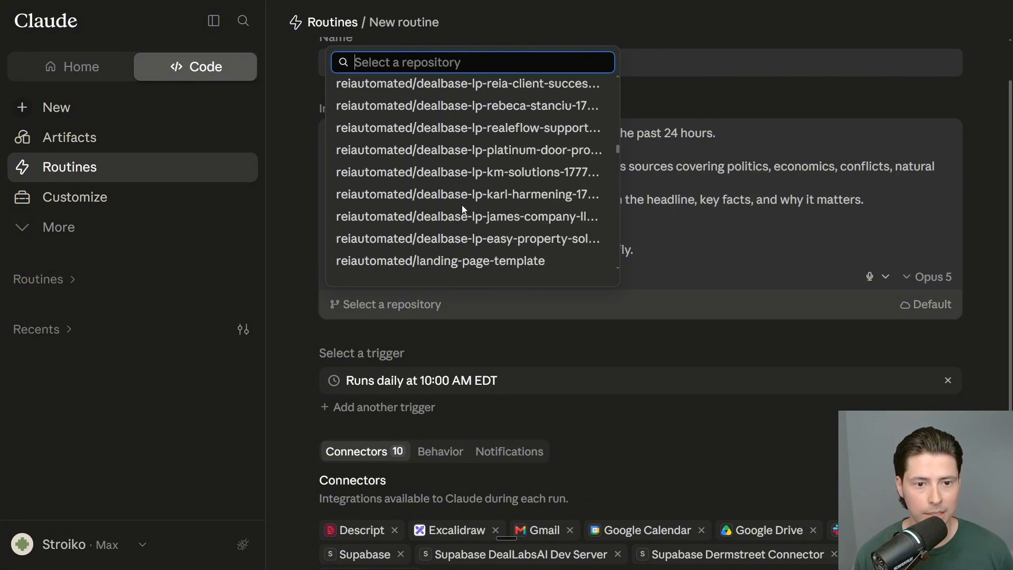
click(497, 305)
scroll(795, 307, up, 1)
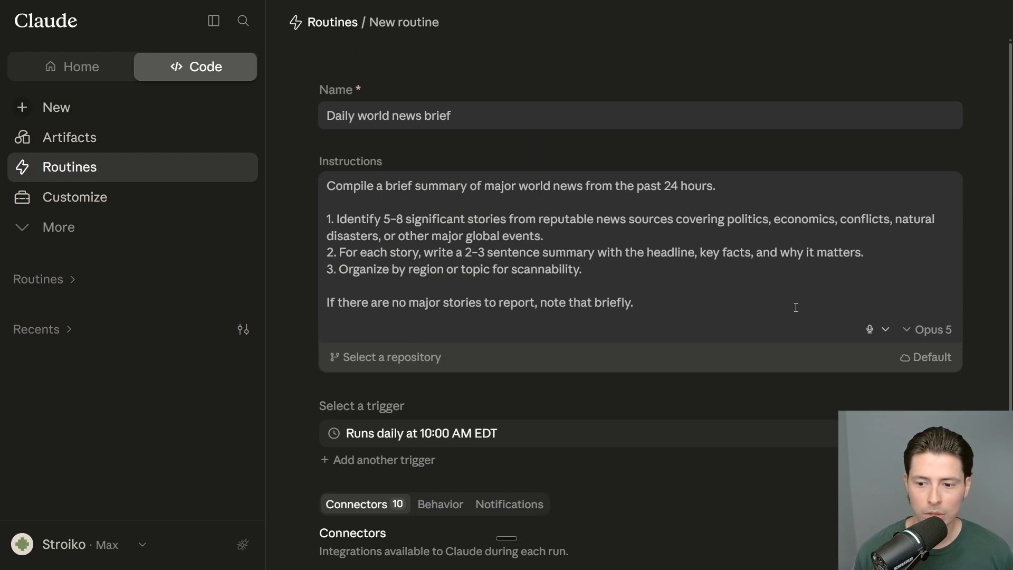
click(941, 358)
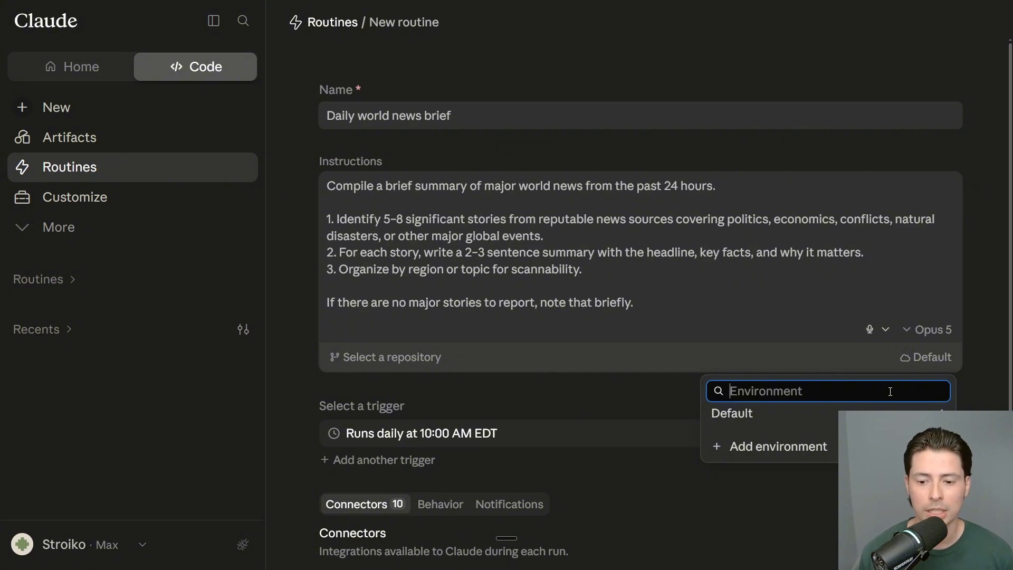
Step: Start a new cloud environment named World News
click(775, 446)
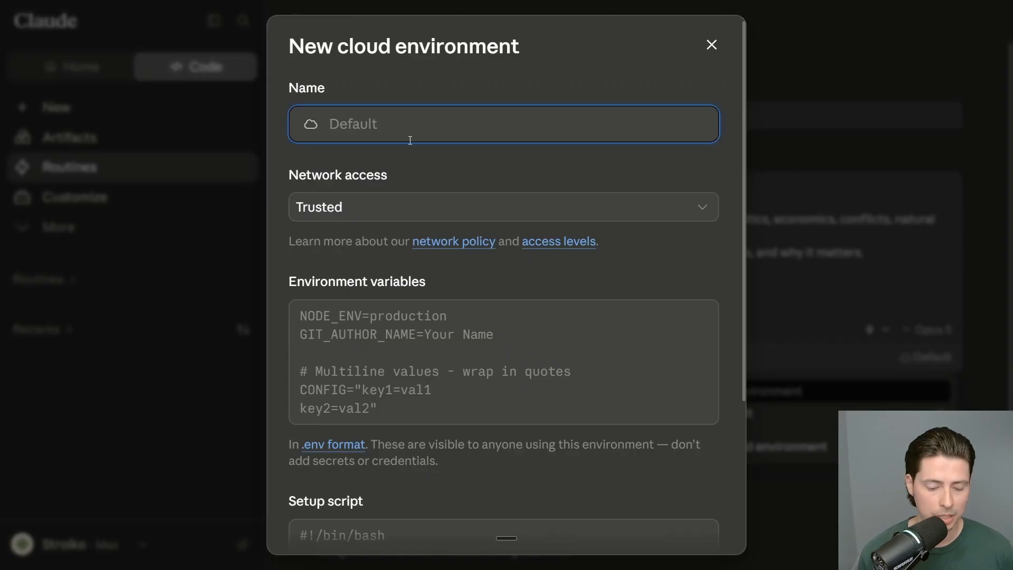
text(World News)
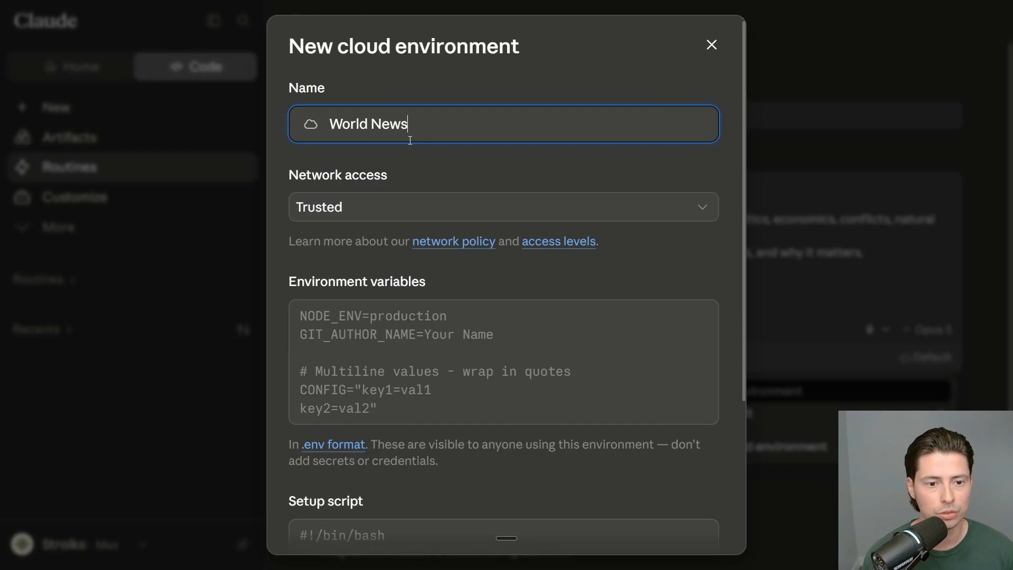
click(464, 166)
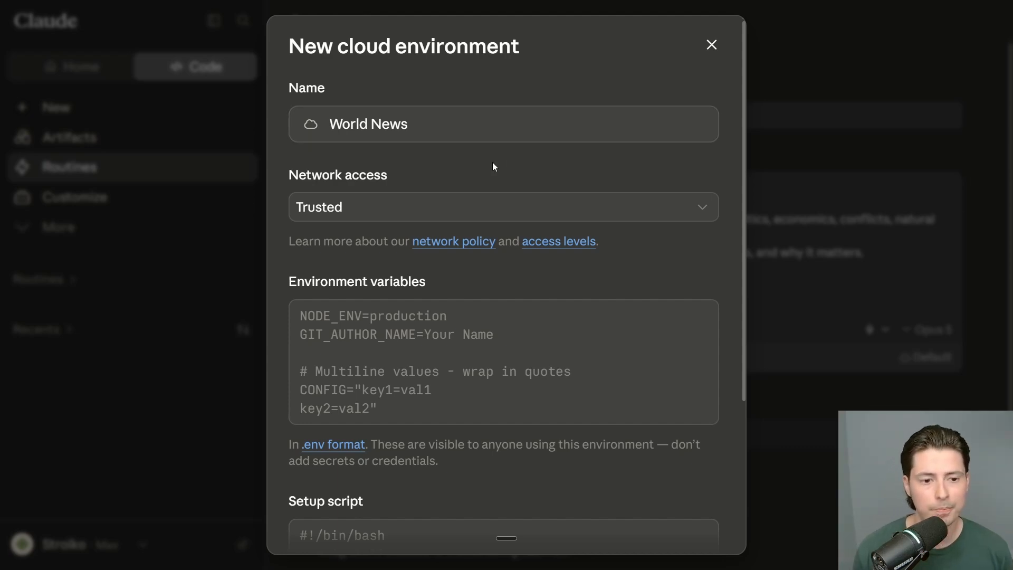
scroll(492, 162, down, 1)
scroll(494, 165, up, 1)
Step: Give the World News environment Full network access and create it
click(501, 212)
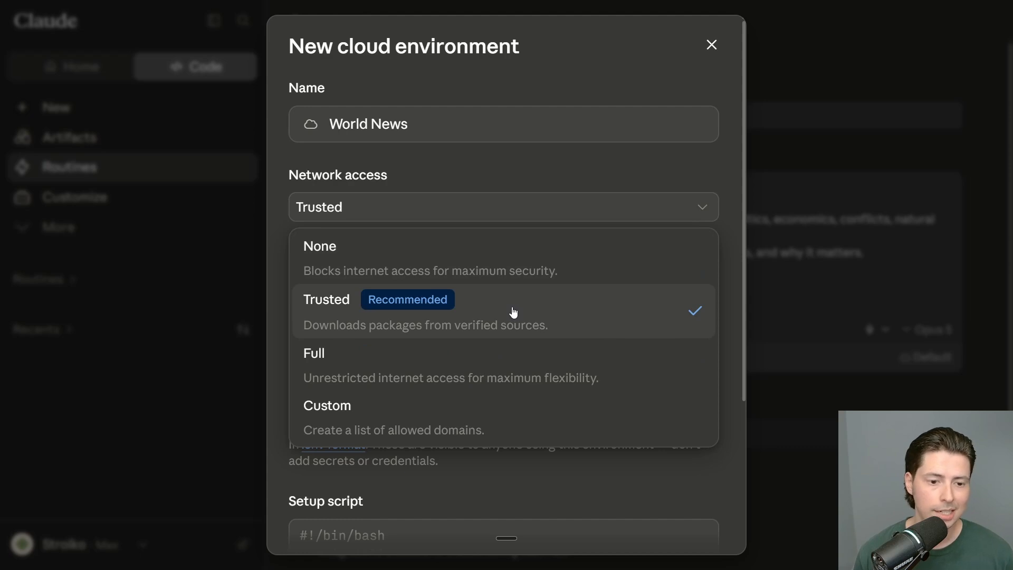
click(565, 354)
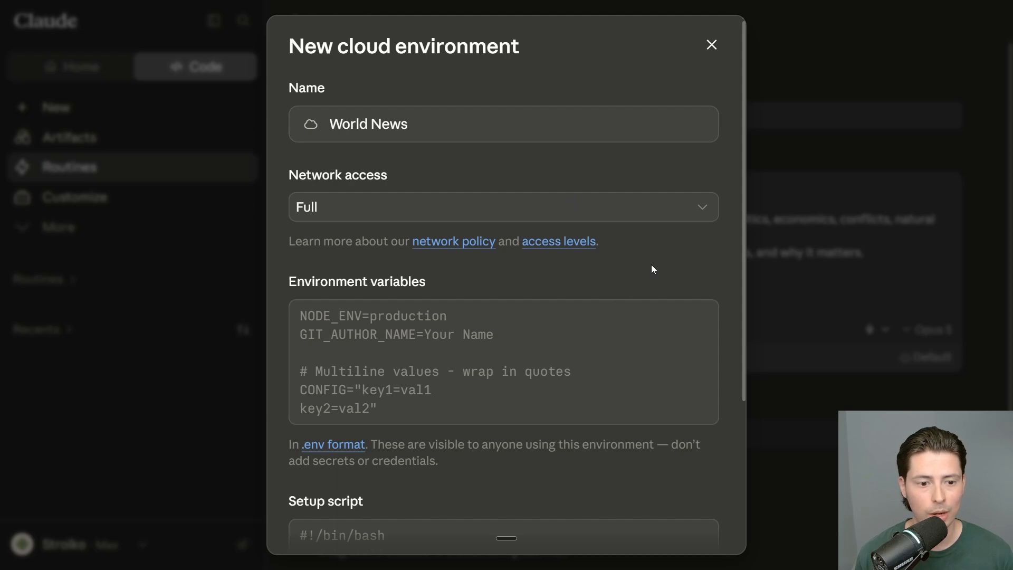
scroll(651, 264, down, 2)
click(588, 278)
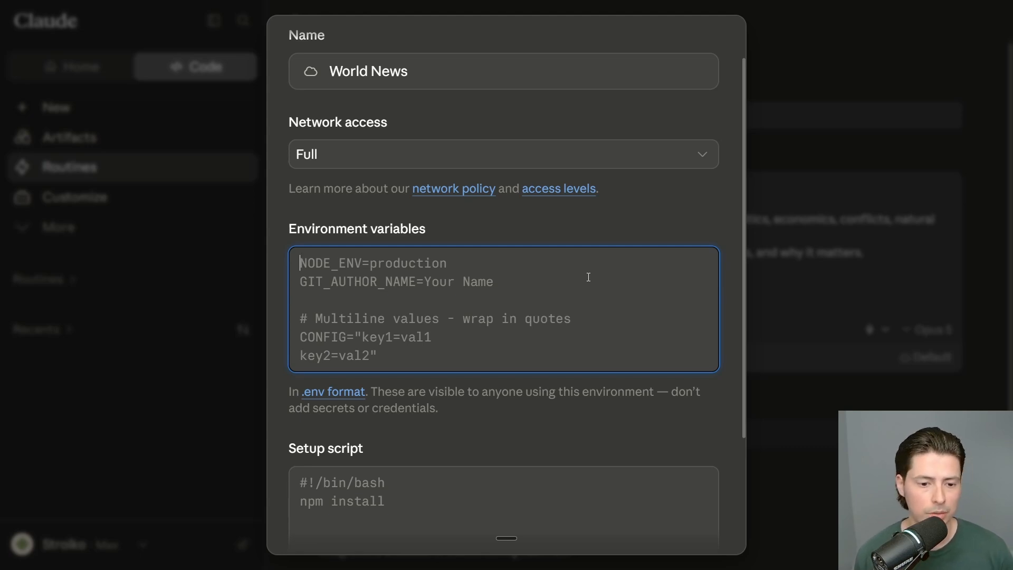
scroll(588, 277, down, 5)
click(523, 347)
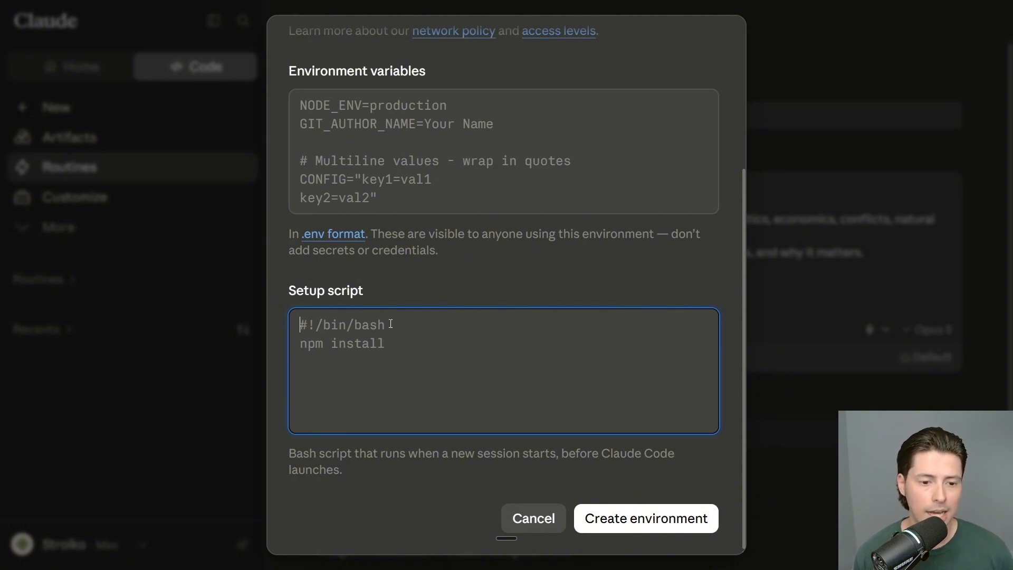
click(651, 517)
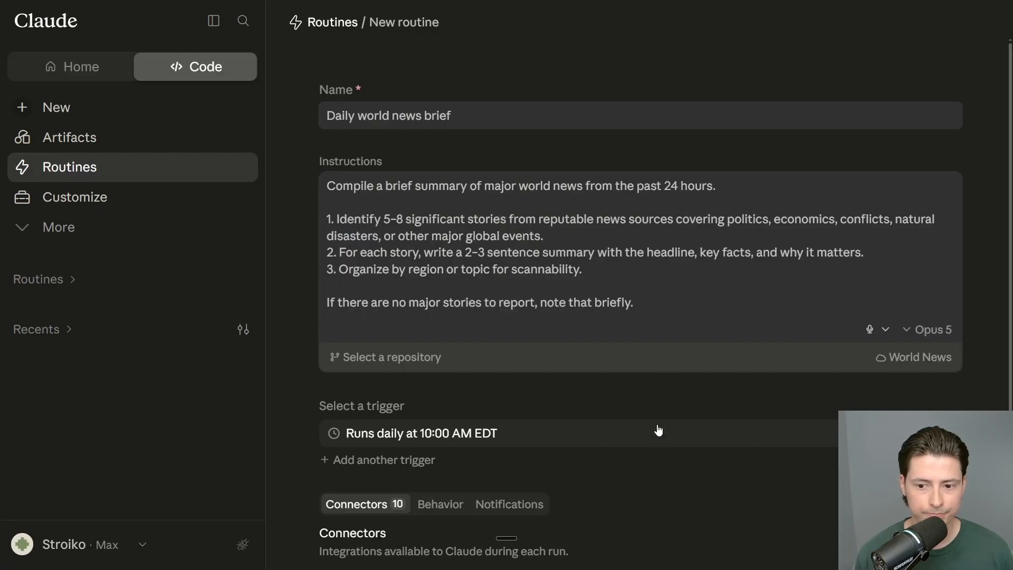
Step: Select World News as the routine's environment
click(914, 357)
click(803, 412)
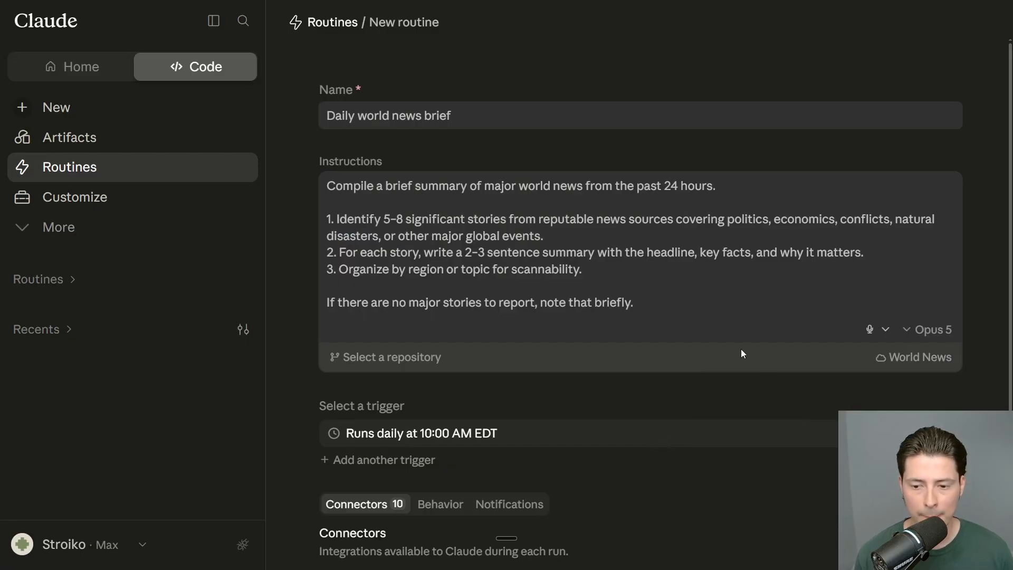
scroll(741, 352, down, 1)
click(899, 306)
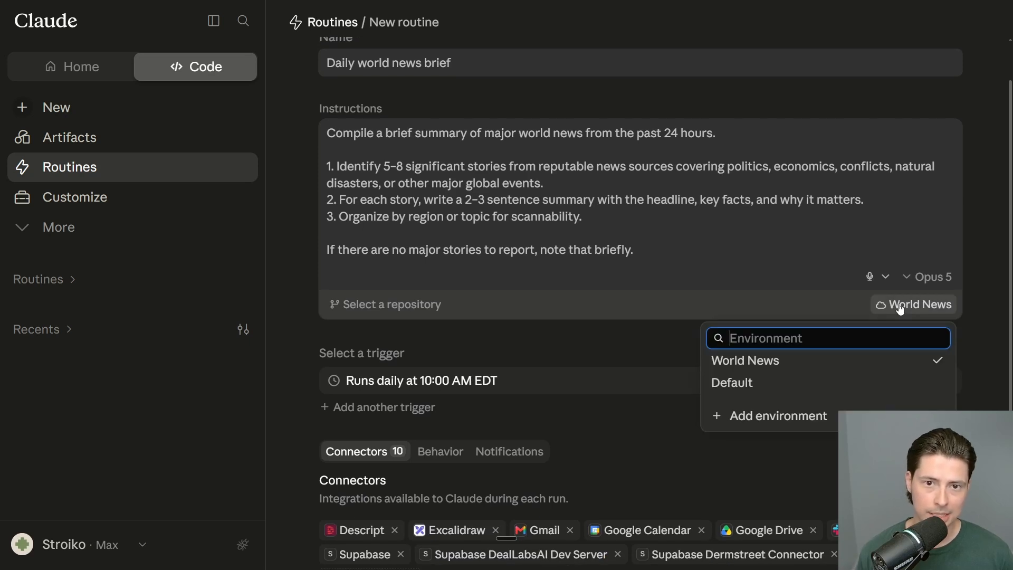
click(862, 363)
scroll(784, 337, down, 2)
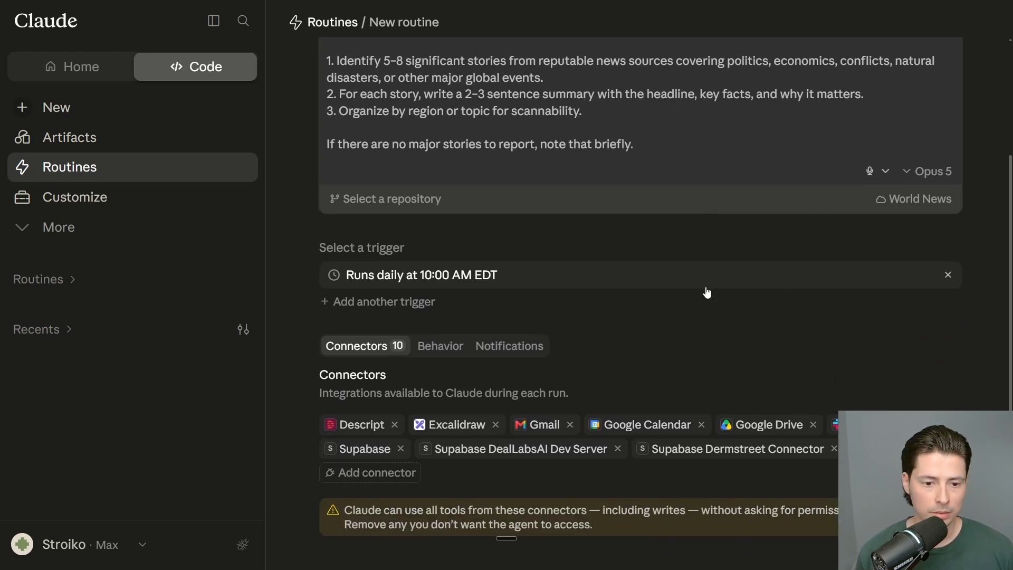
Step: Review the custom cron expression 0 14 * * *, then set the schedule to Daily
click(451, 280)
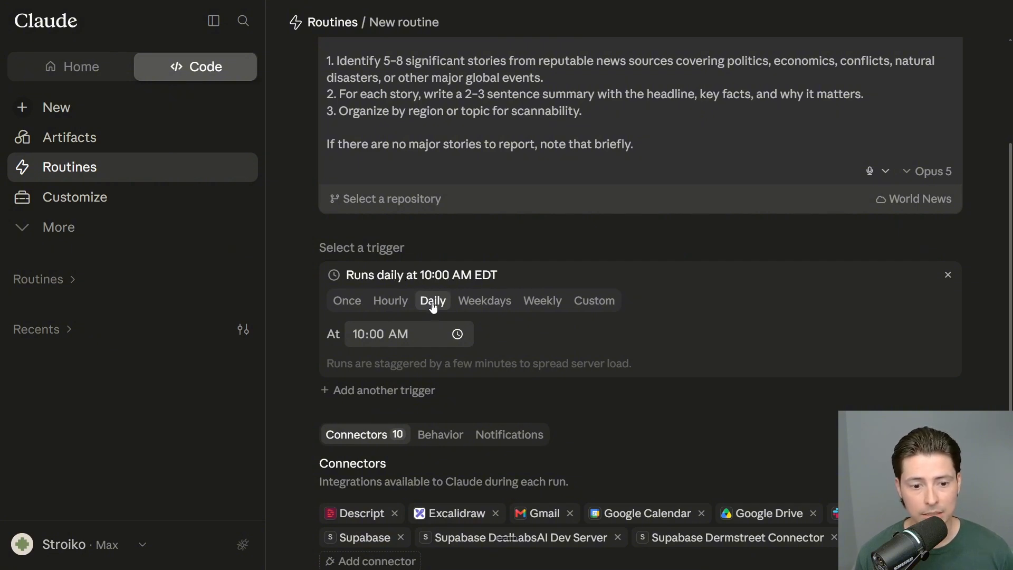
click(588, 305)
click(409, 350)
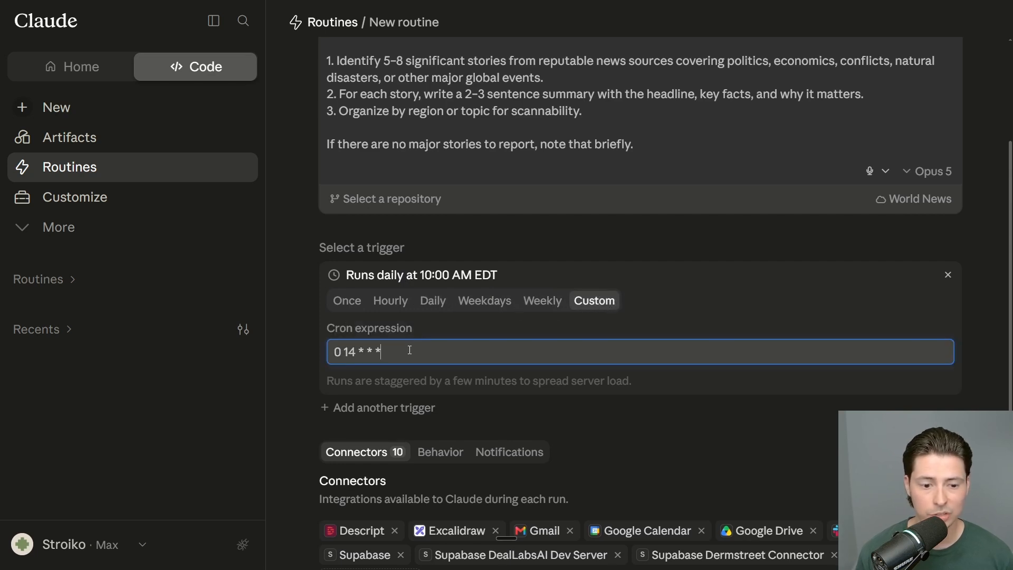
drag(429, 350, 329, 352)
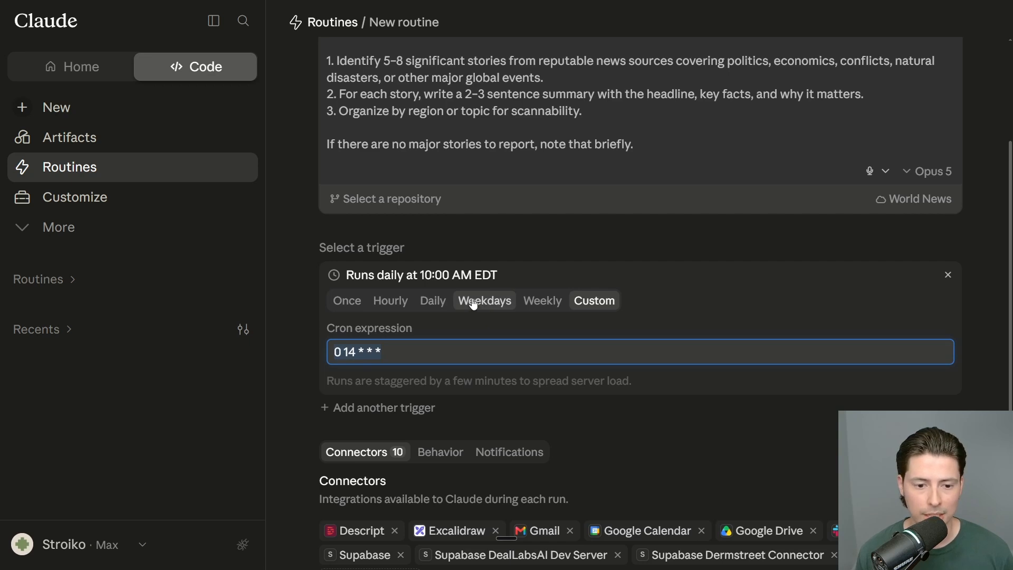
click(405, 346)
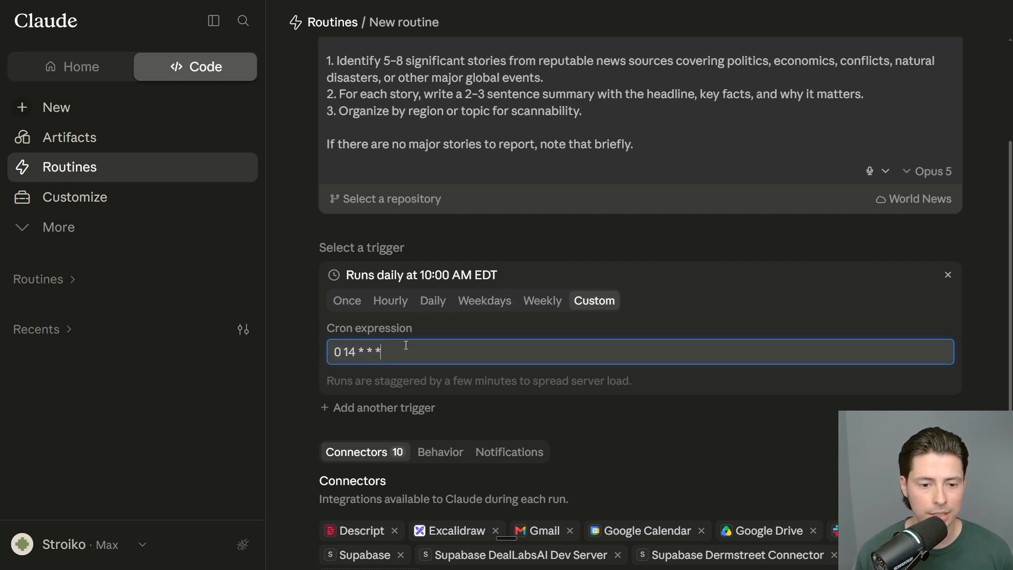
click(447, 301)
scroll(619, 326, down, 2)
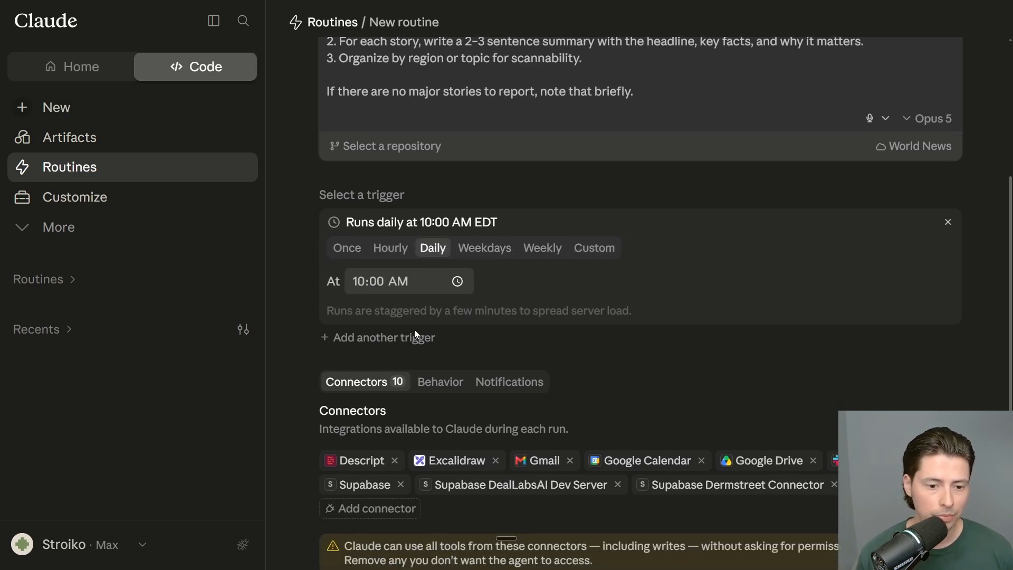
Step: Add an API call trigger, then remove it so only the daily trigger remains
click(415, 332)
scroll(401, 321, down, 2)
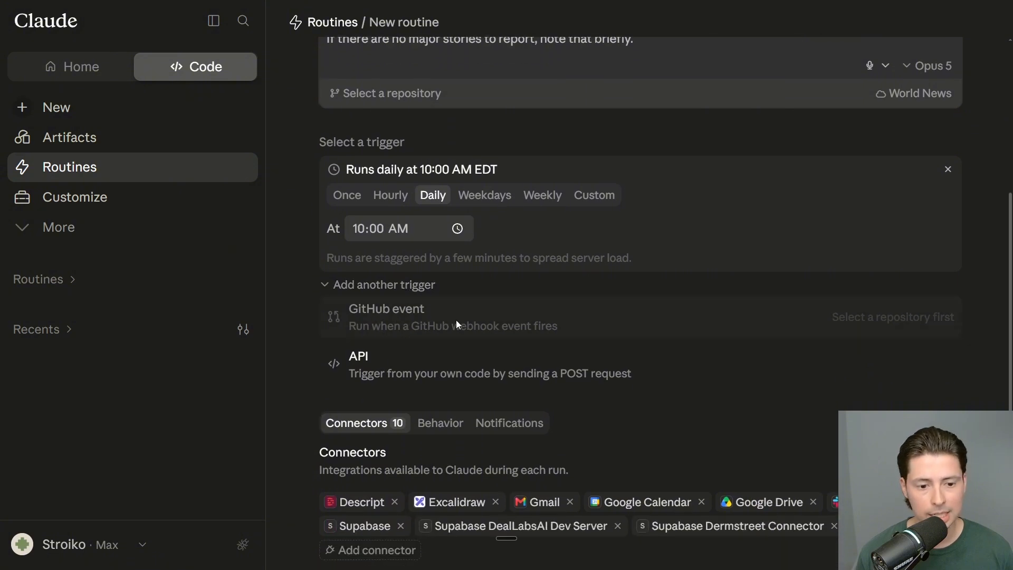
click(393, 379)
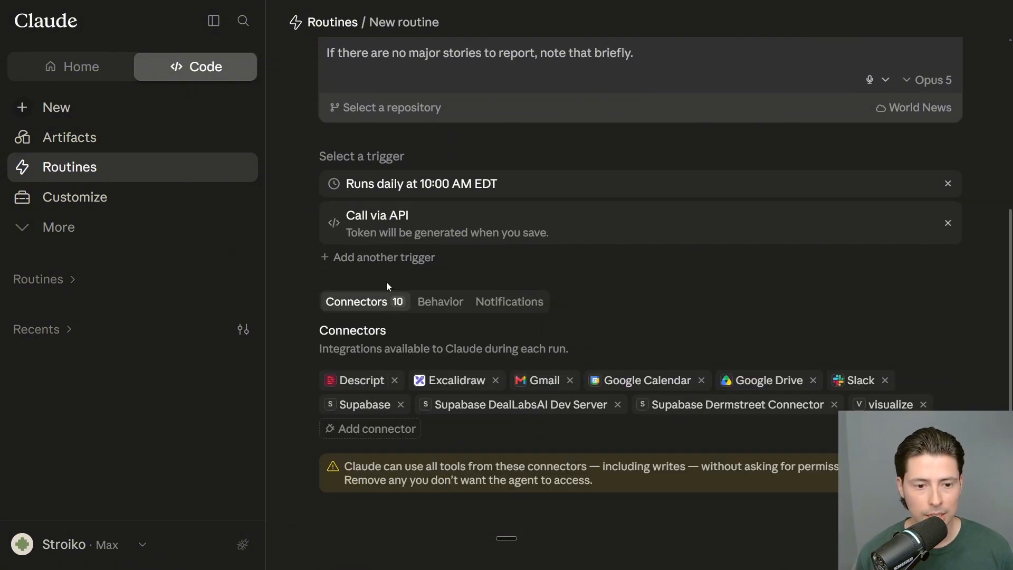
scroll(386, 286, up, 2)
click(949, 276)
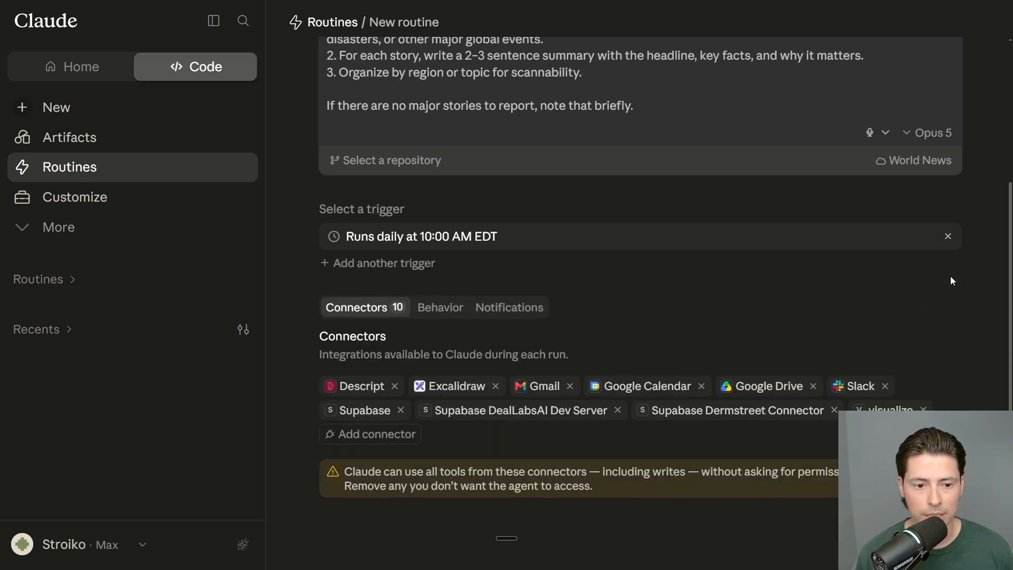
scroll(693, 292, up, 1)
scroll(642, 320, down, 1)
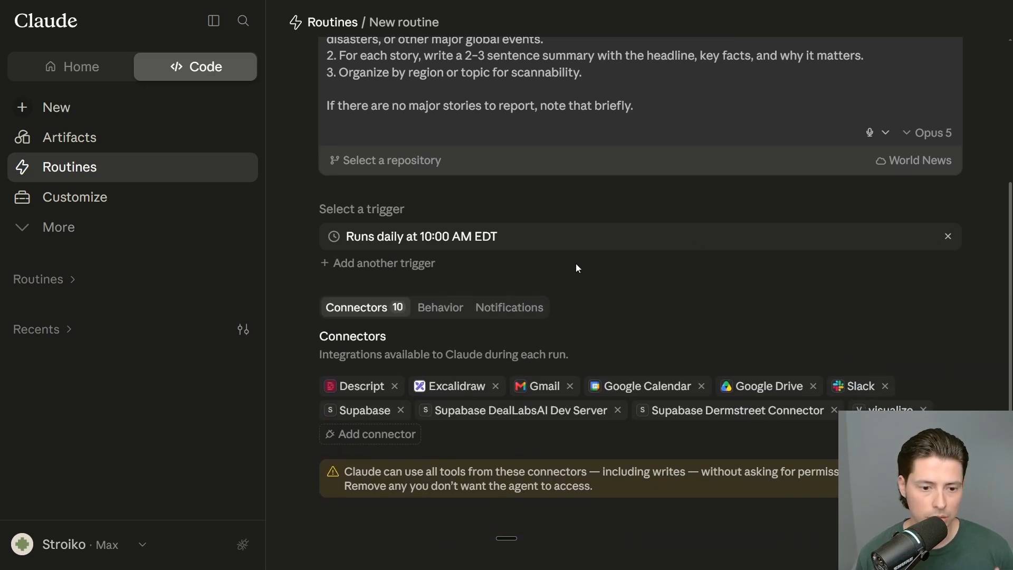
scroll(552, 254, down, 1)
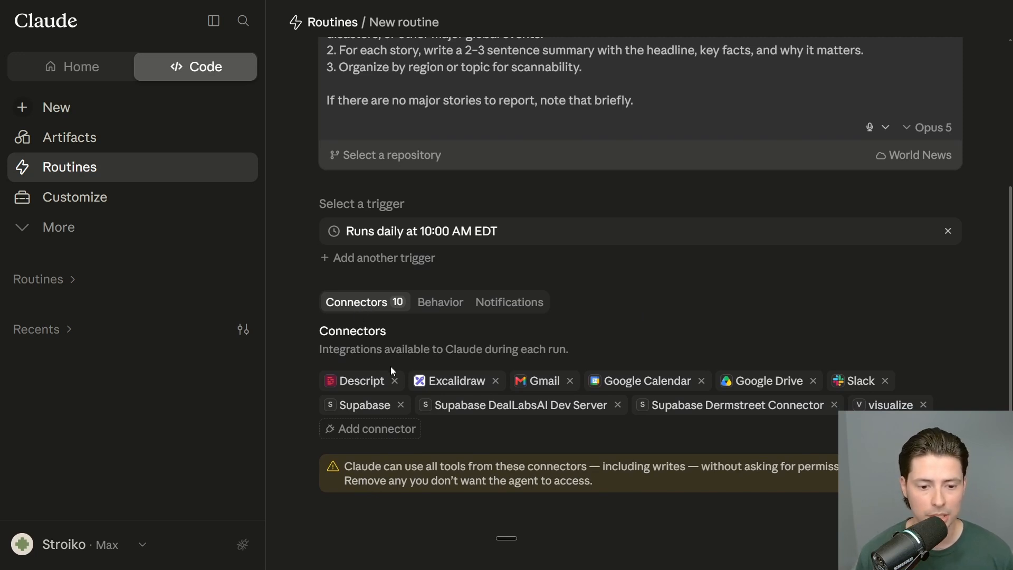
Step: Remove Descript, Excalidraw, Gmail, Google Calendar, Google Drive, all Supabase and visualize connectors, keeping Slack
click(413, 429)
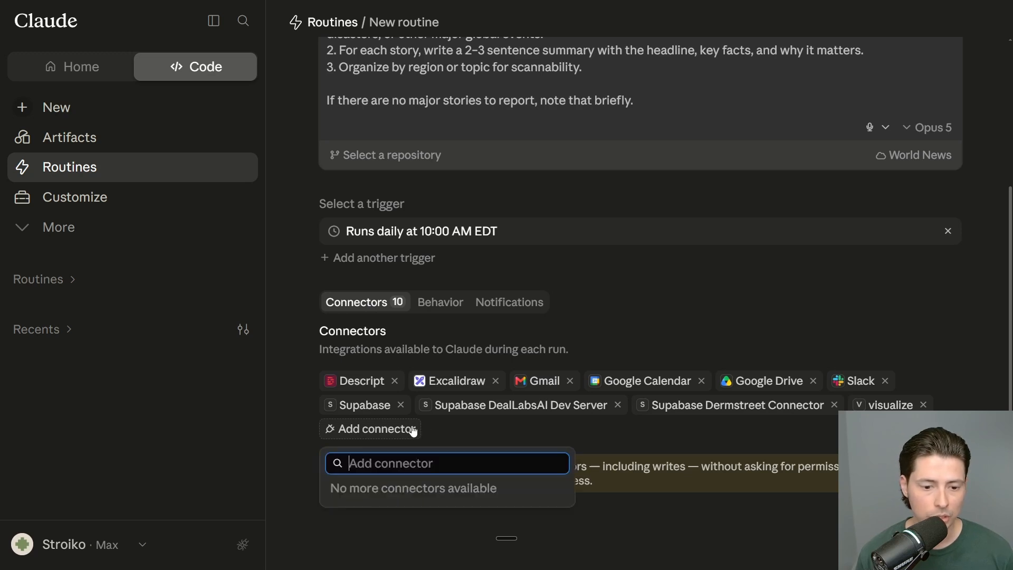
click(394, 381)
click(406, 405)
click(390, 404)
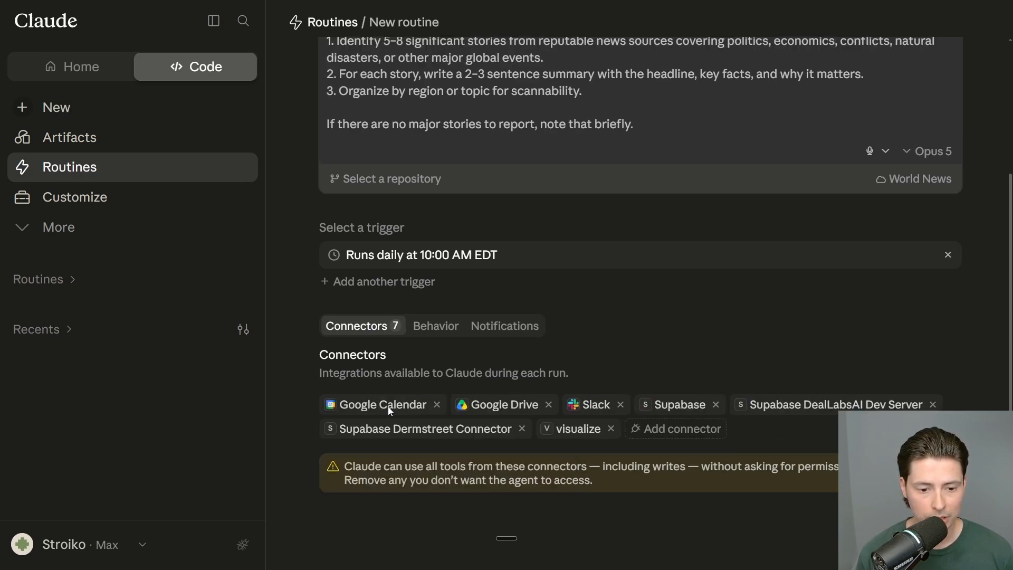
click(436, 404)
click(418, 405)
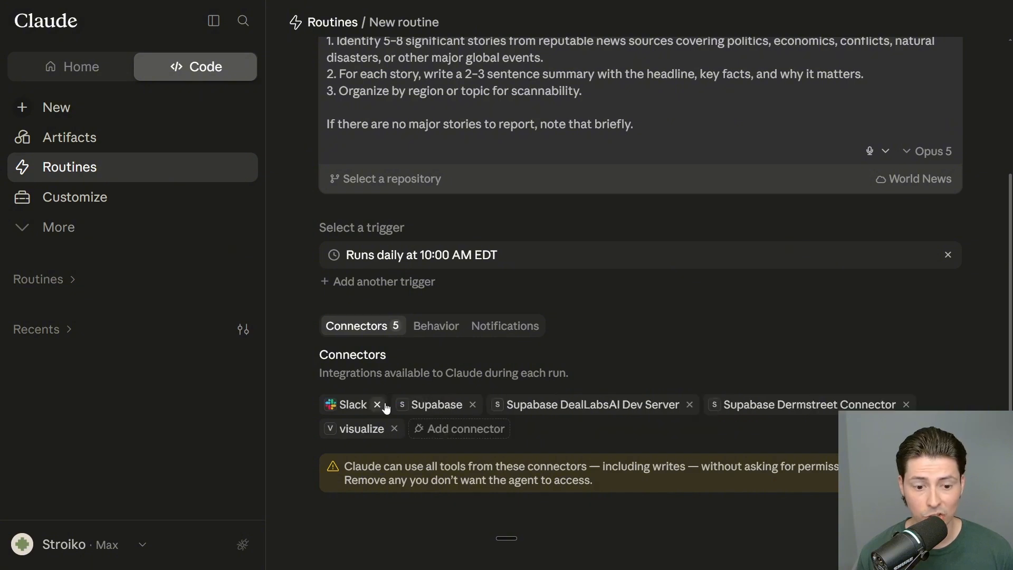
click(472, 405)
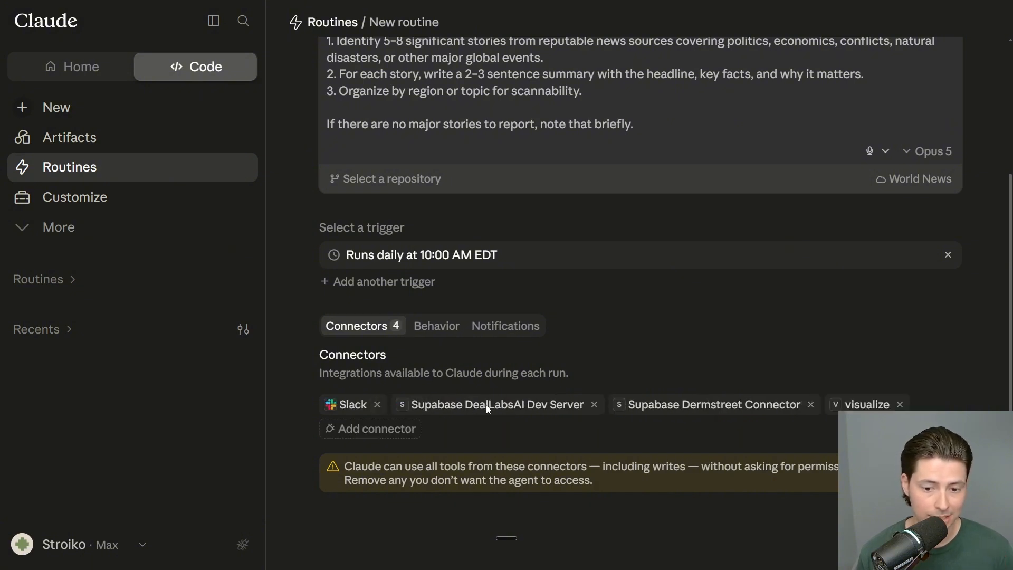
click(595, 404)
click(592, 429)
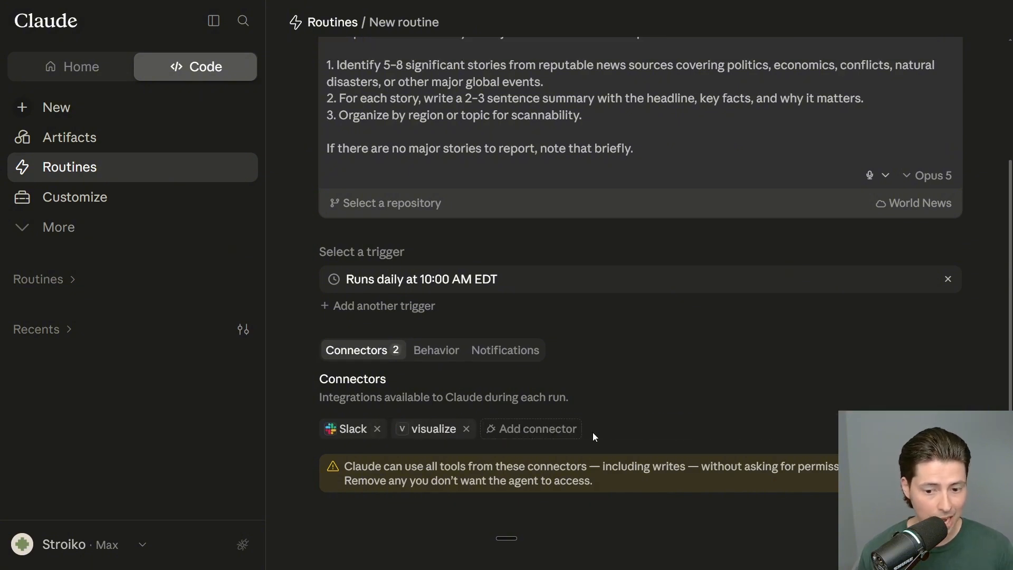
click(466, 429)
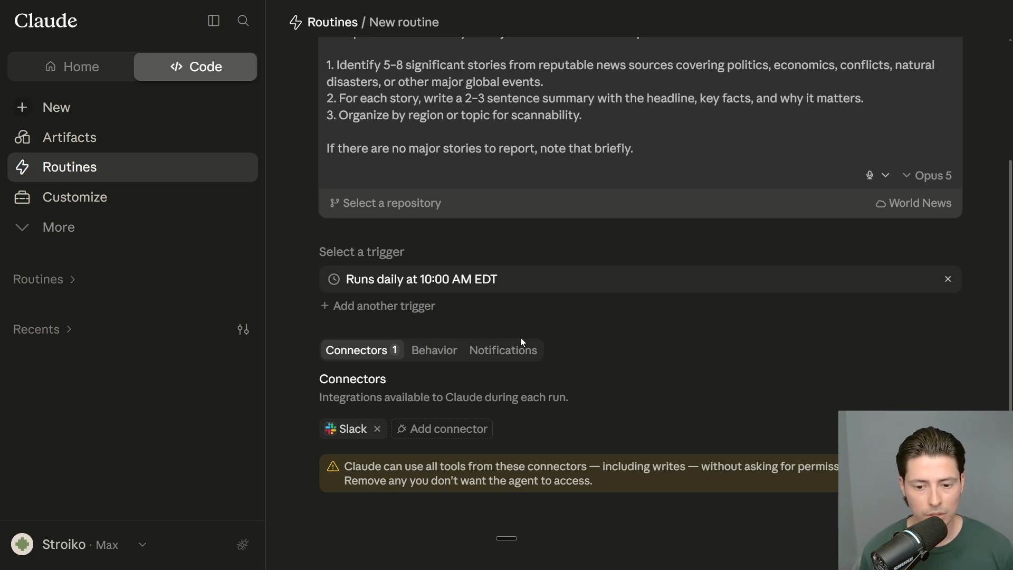
scroll(543, 290, up, 2)
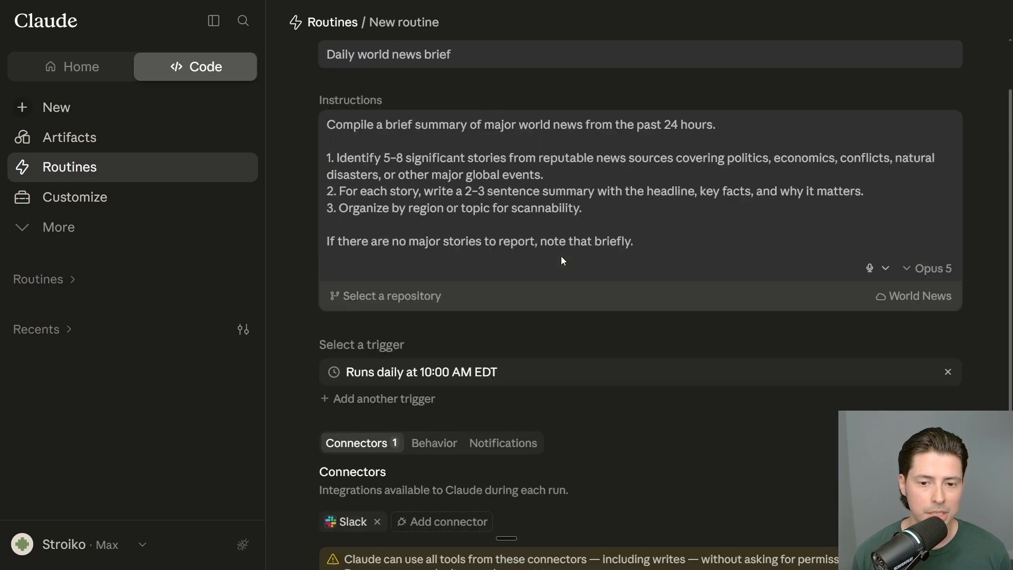
Step: Create the Daily world news brief routine and start a run immediately
scroll(588, 247, down, 1)
scroll(589, 248, down, 1)
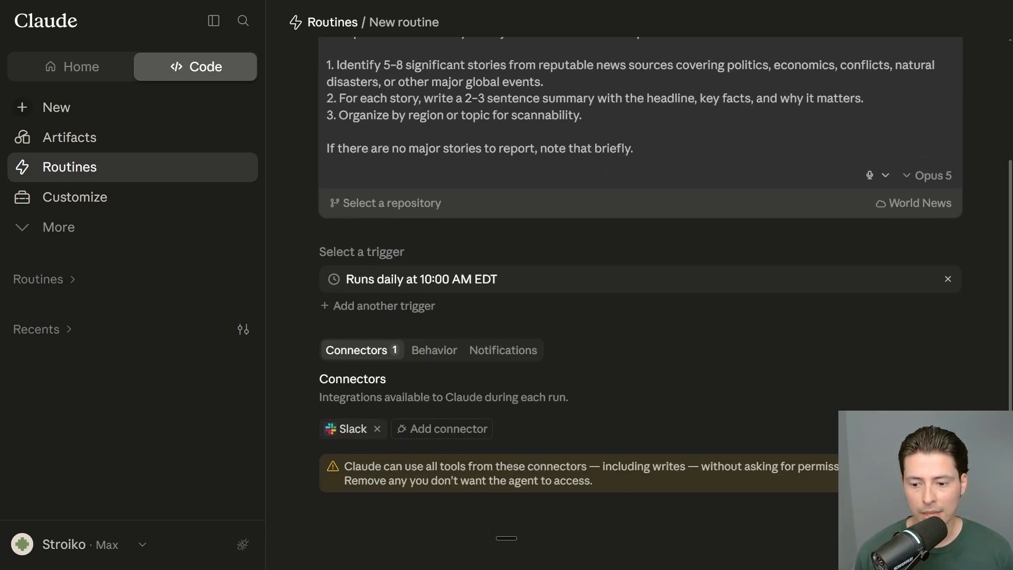
click(937, 527)
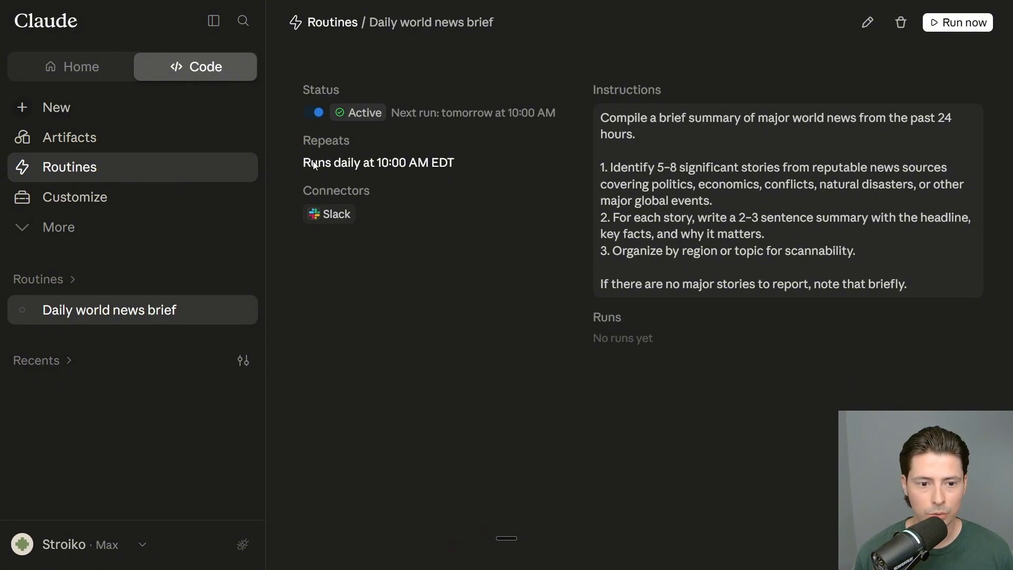
click(956, 23)
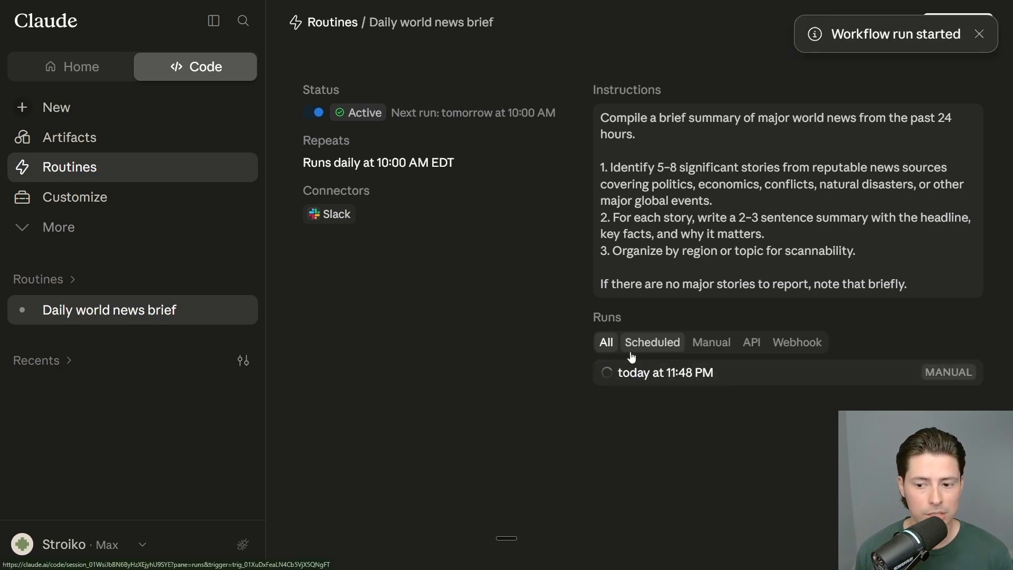
Step: Cycle the Scheduled, Manual, API, Webhook and All run filters, then open the 11:48 PM run
click(666, 346)
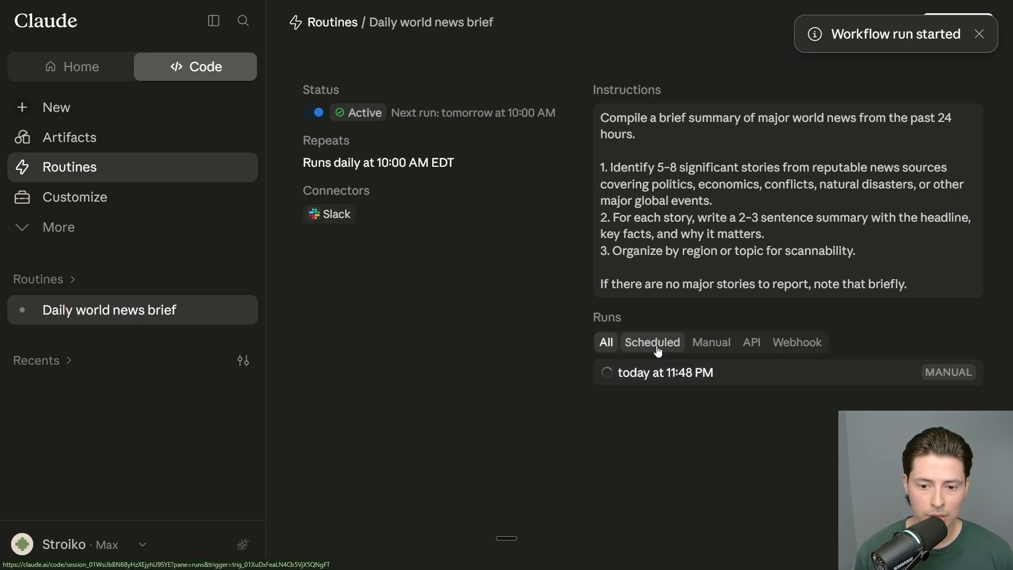
click(708, 350)
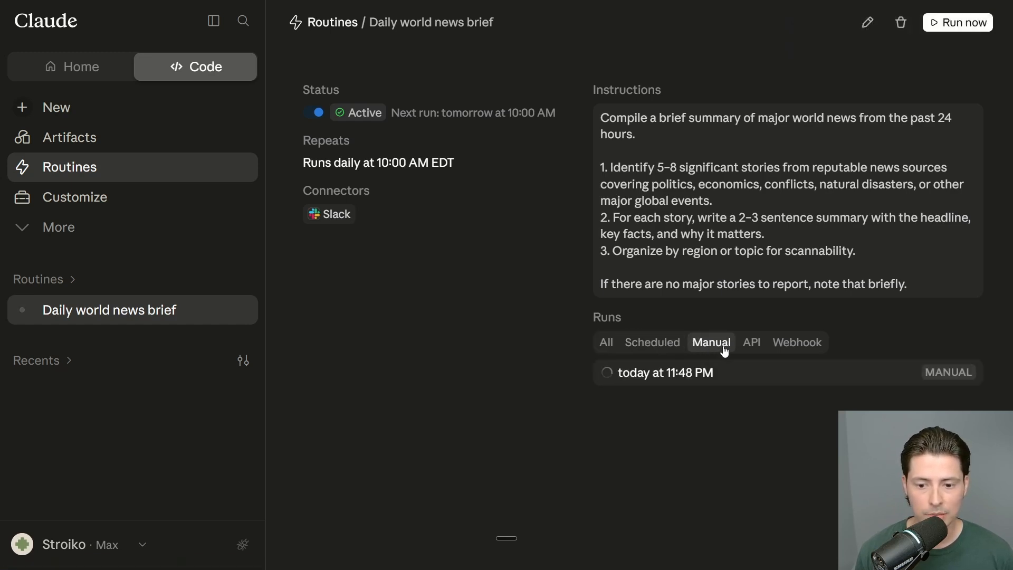
click(759, 346)
click(783, 347)
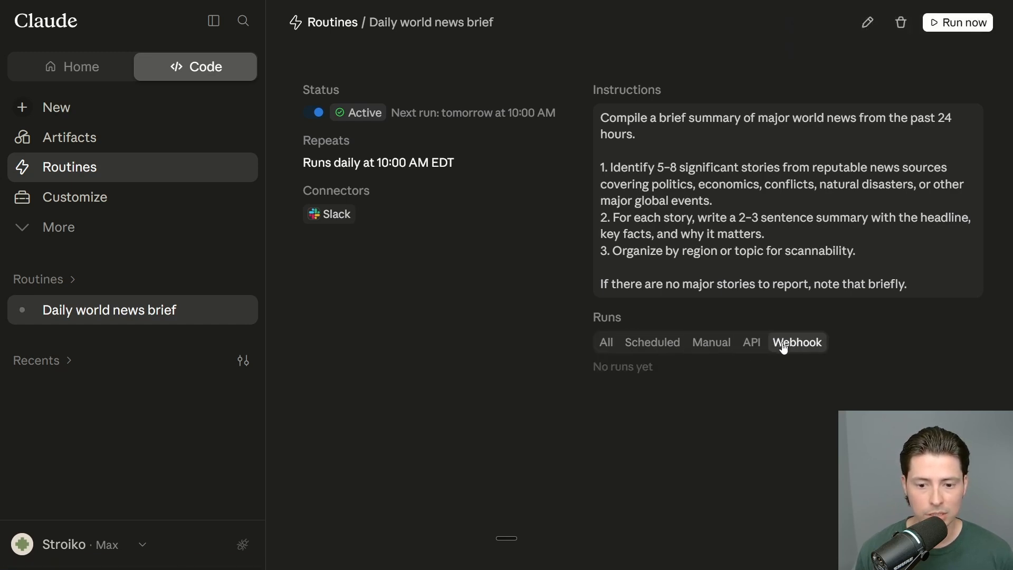
click(605, 347)
click(657, 372)
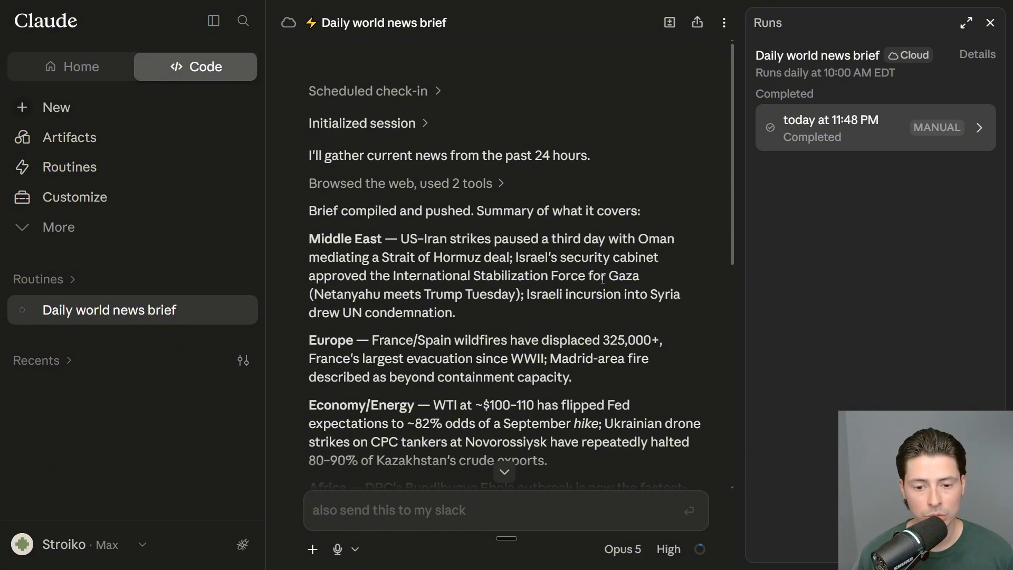
Step: Read through the finished brief's Middle East, Europe and energy summaries and sources, then return to Routines
scroll(602, 278, down, 5)
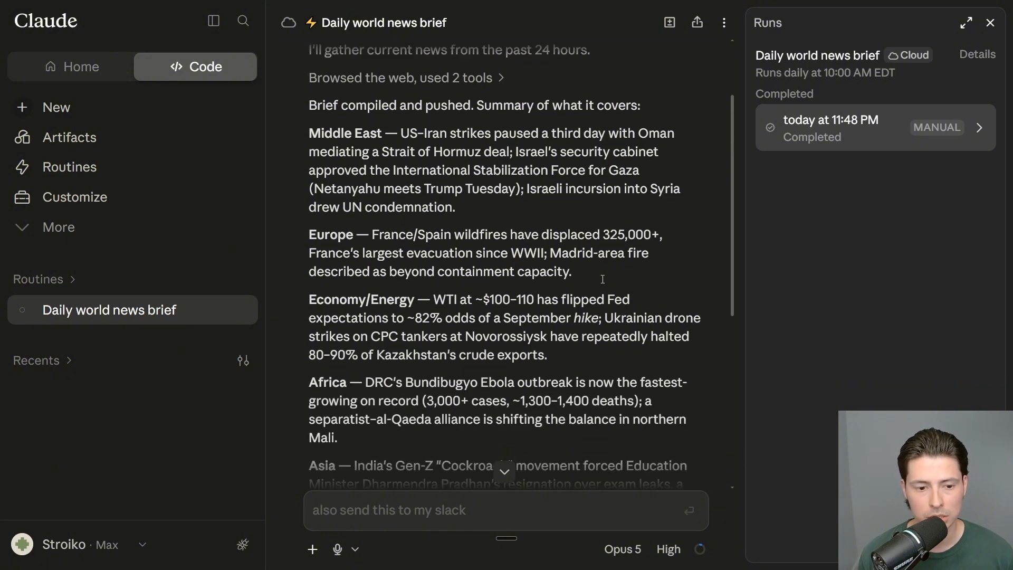
scroll(603, 278, down, 4)
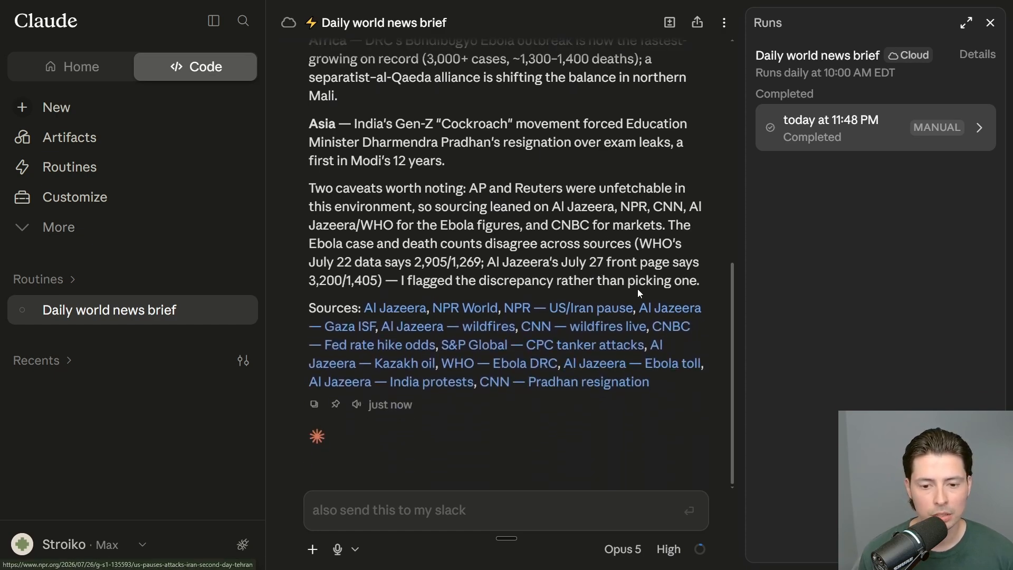
scroll(637, 290, up, 4)
scroll(637, 293, up, 5)
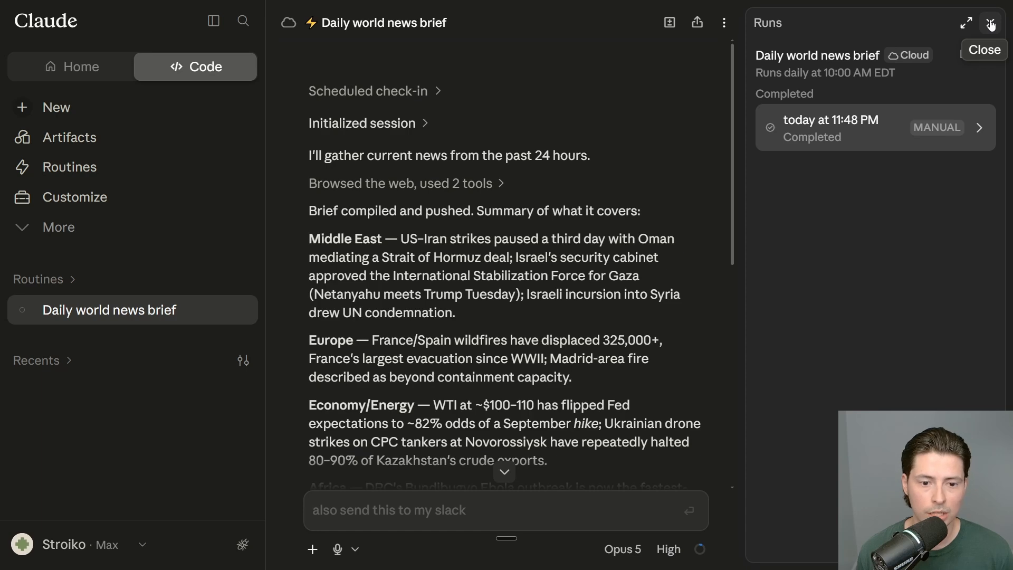
click(180, 168)
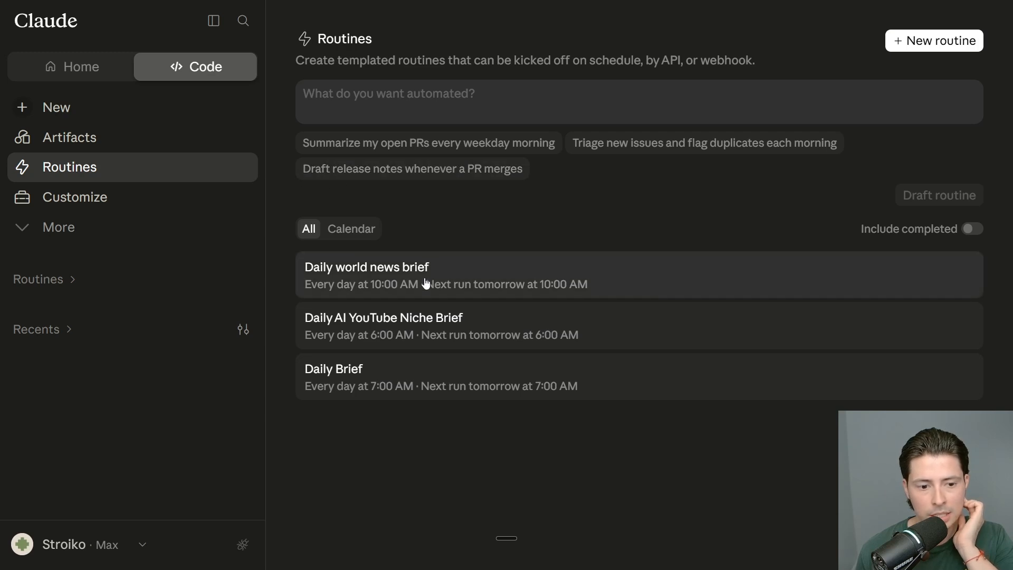
Step: Open Daily world news brief in edit mode and add an API call trigger
click(559, 278)
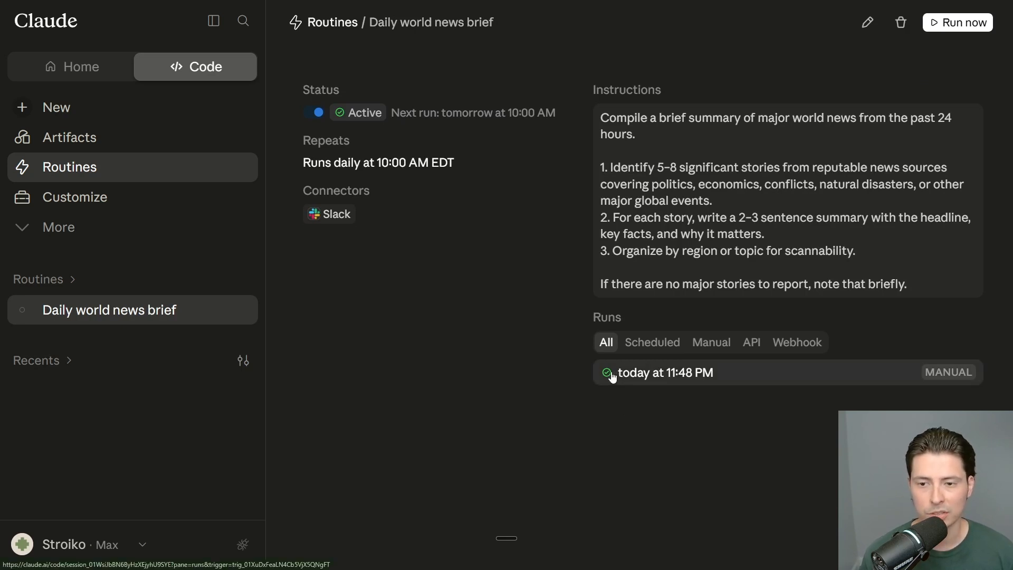
click(867, 21)
scroll(619, 217, down, 6)
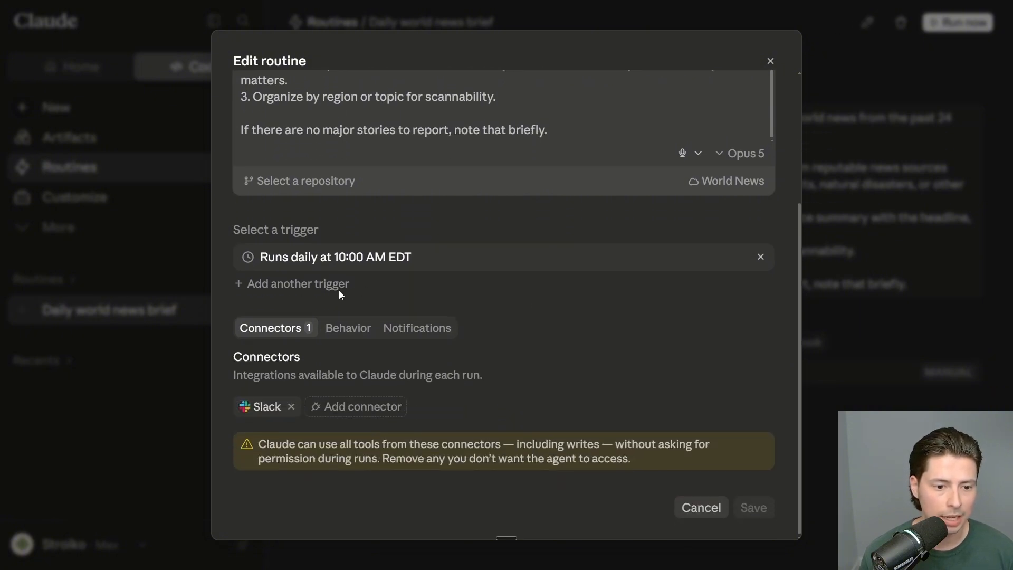
click(339, 292)
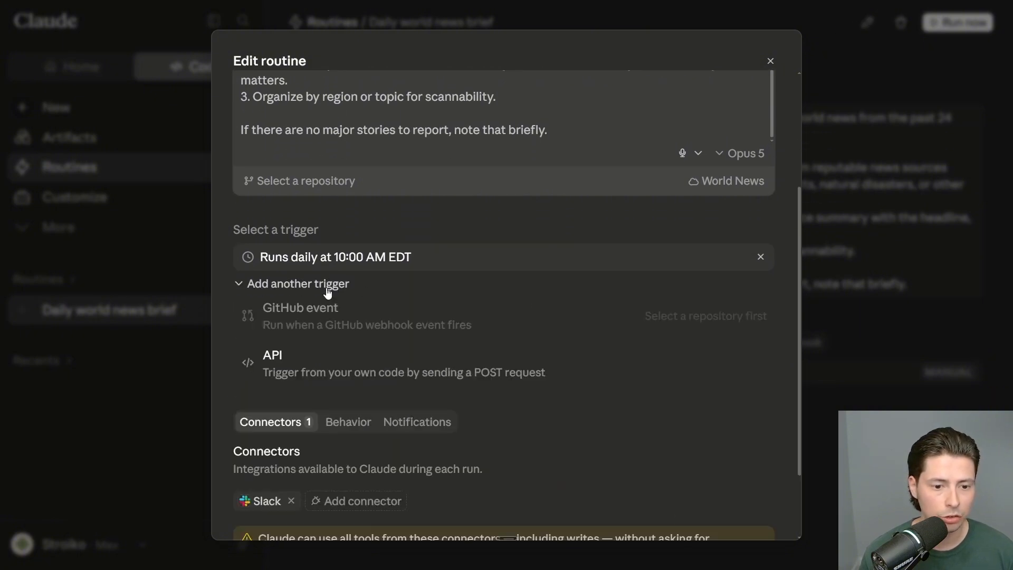
click(327, 367)
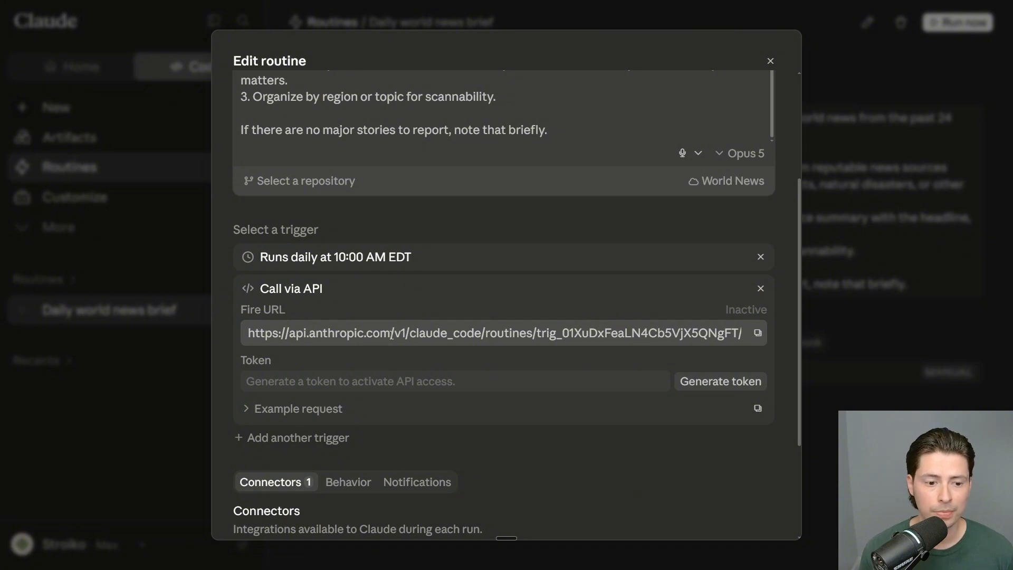
Step: Copy the new API trigger's Fire URL, noting the token activation hint
double_click(355, 381)
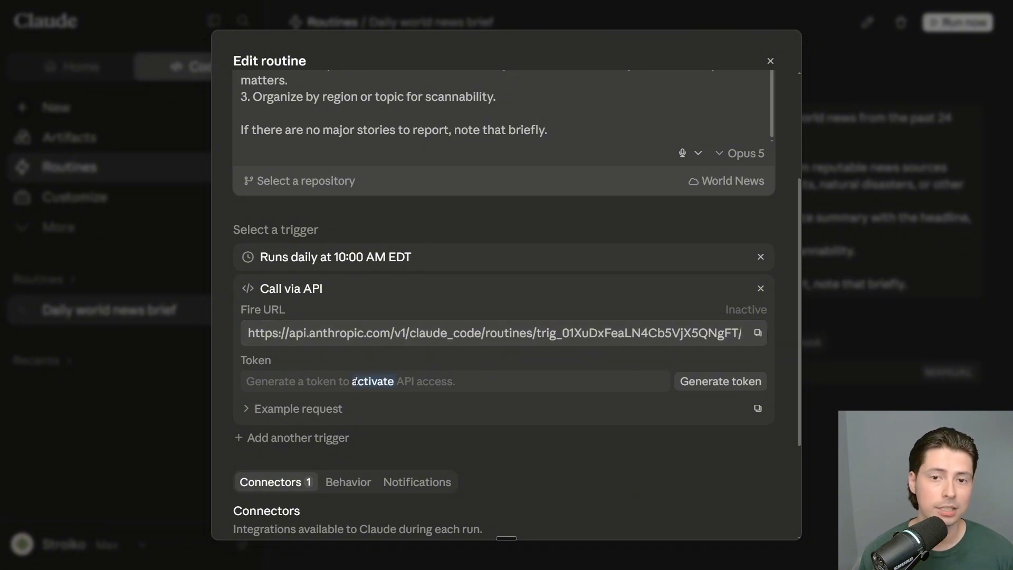
click(356, 381)
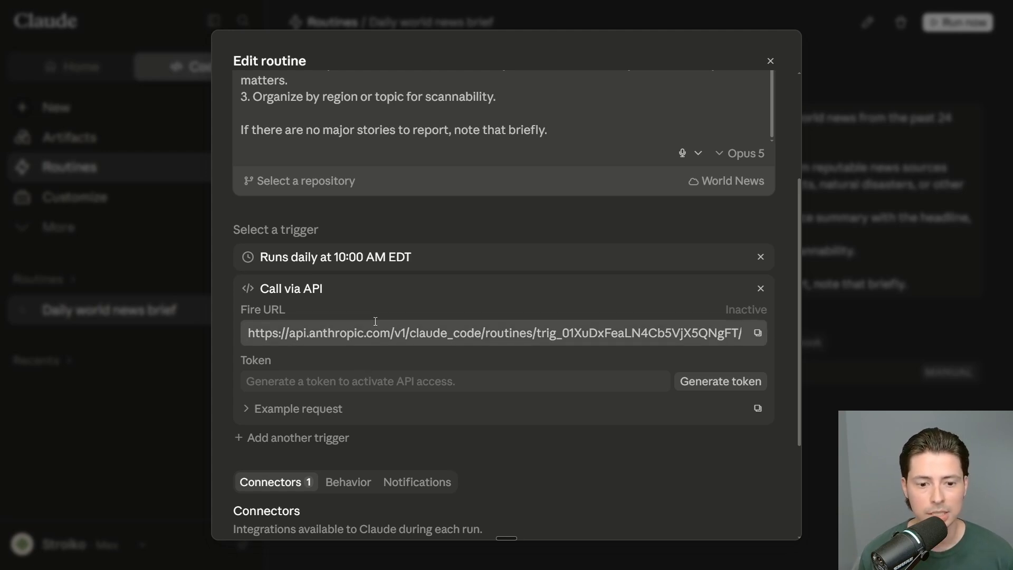
click(391, 327)
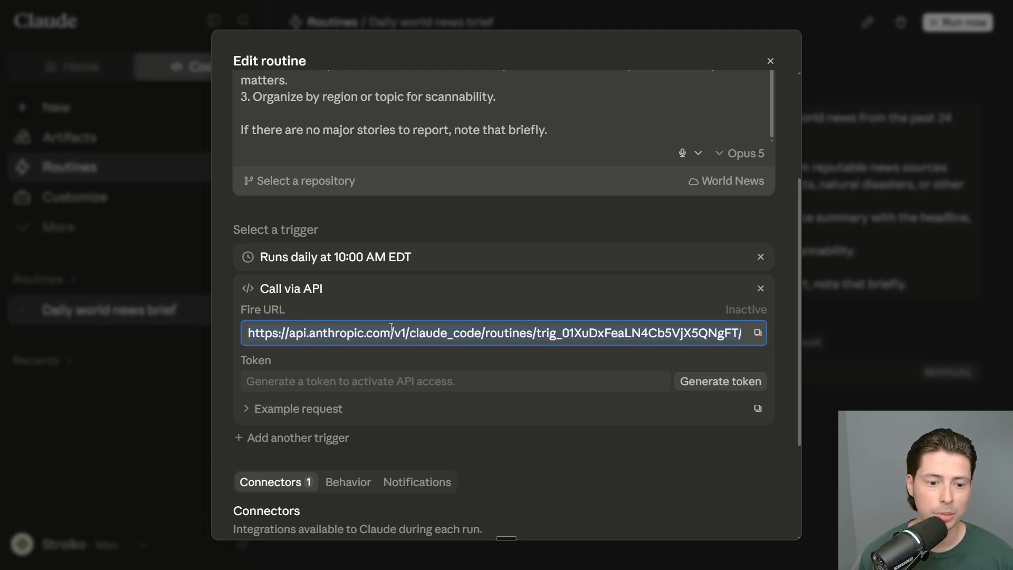
click(757, 334)
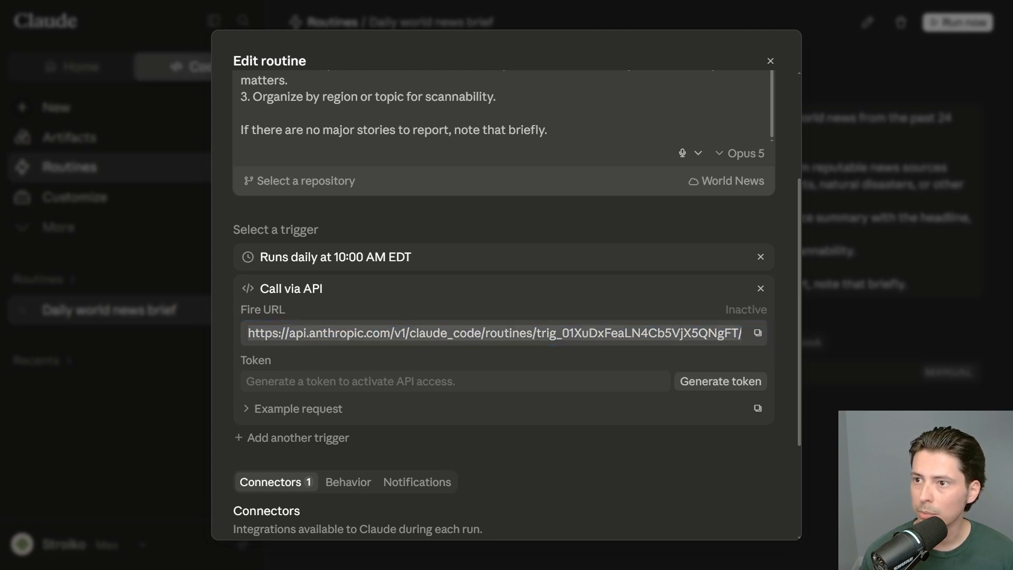
Step: Replace the old trigger ID on line 2 of .env with the new one
drag(534, 333, 719, 333)
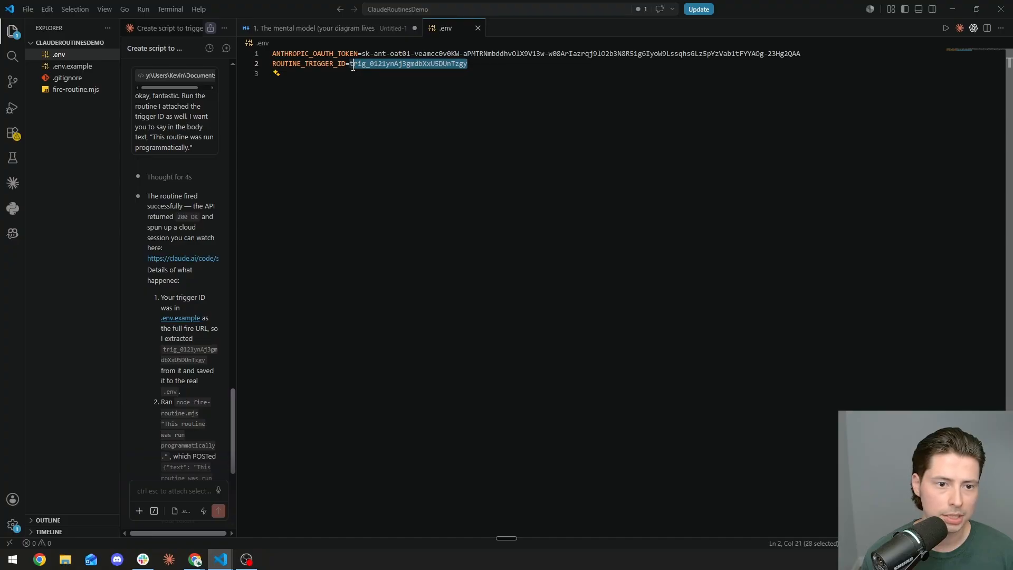
drag(353, 66, 349, 66)
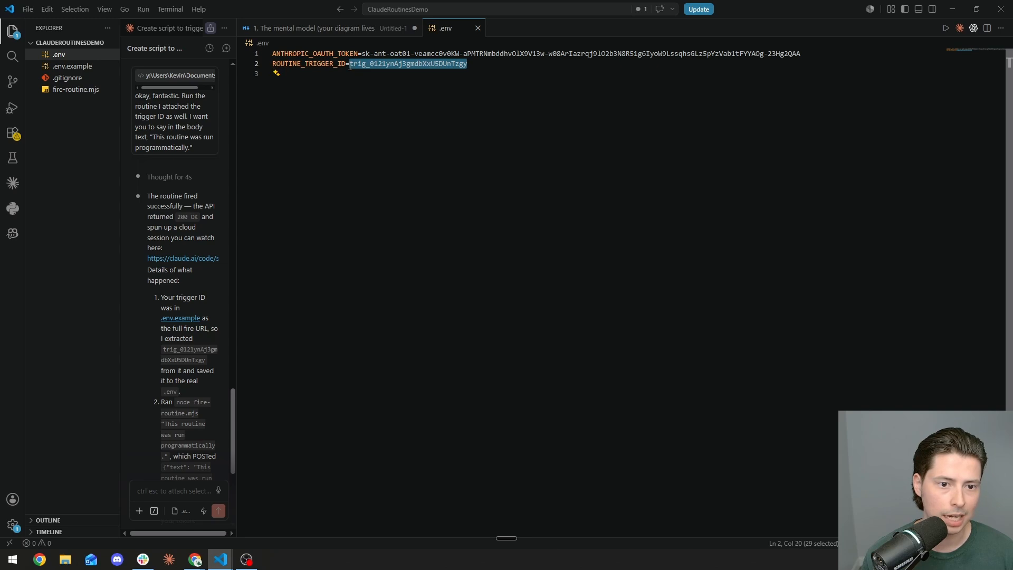
key(ctrl+v)
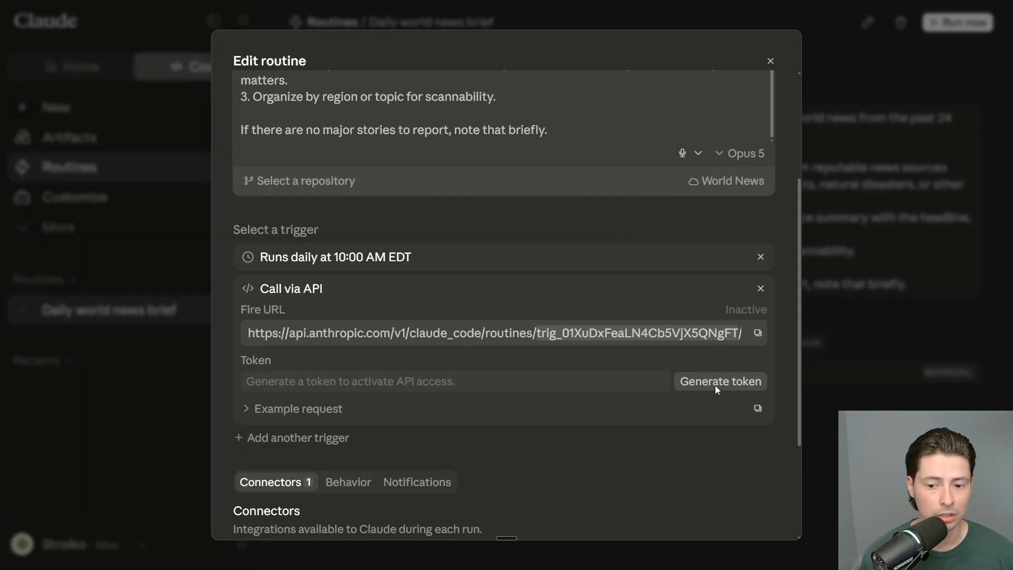
Step: Generate a new API token in Claude and paste it over the old token on line 1
click(715, 381)
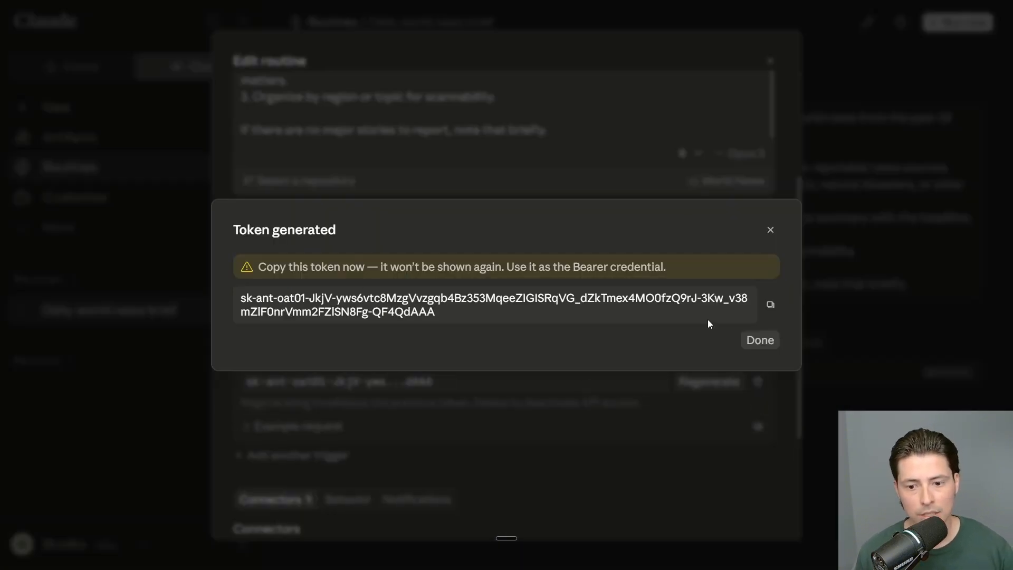
click(770, 305)
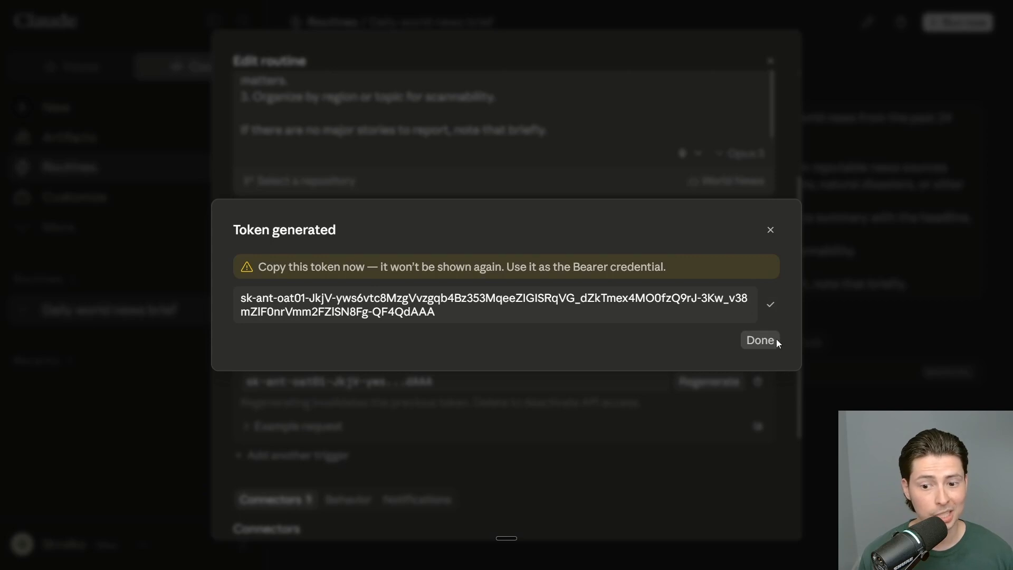
click(762, 342)
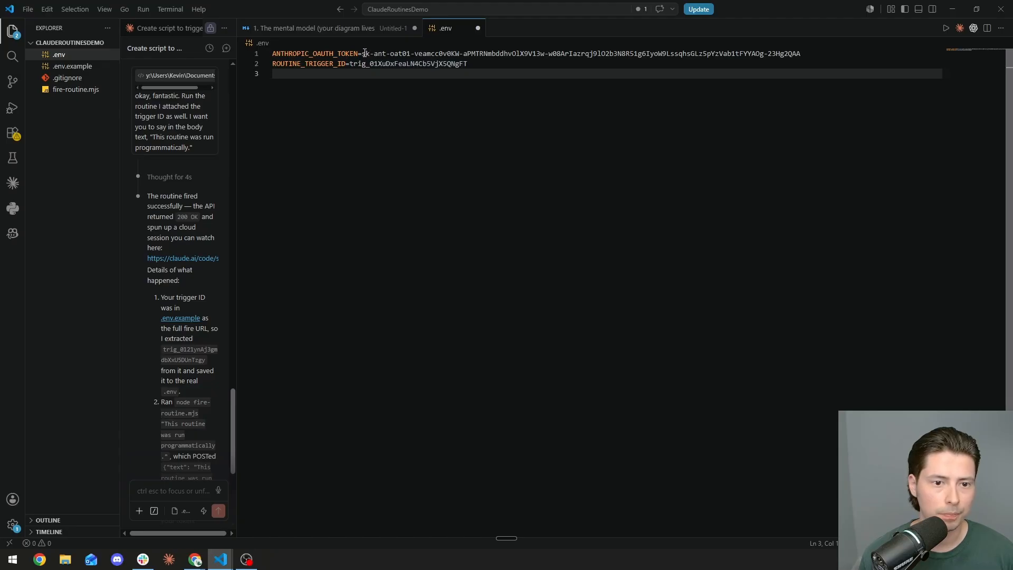
drag(364, 53, 440, 53)
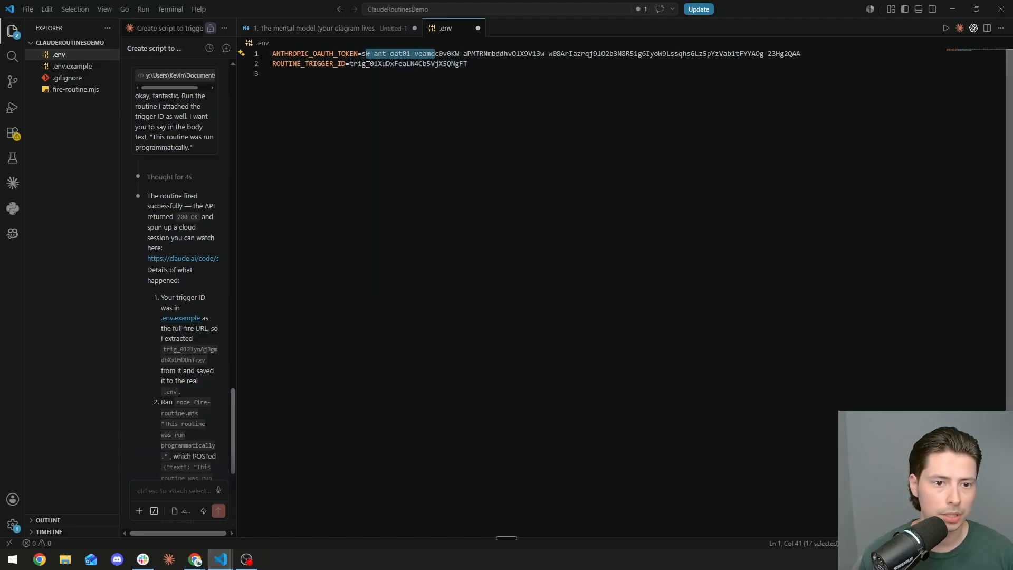
drag(363, 53, 816, 53)
key(ctrl+v)
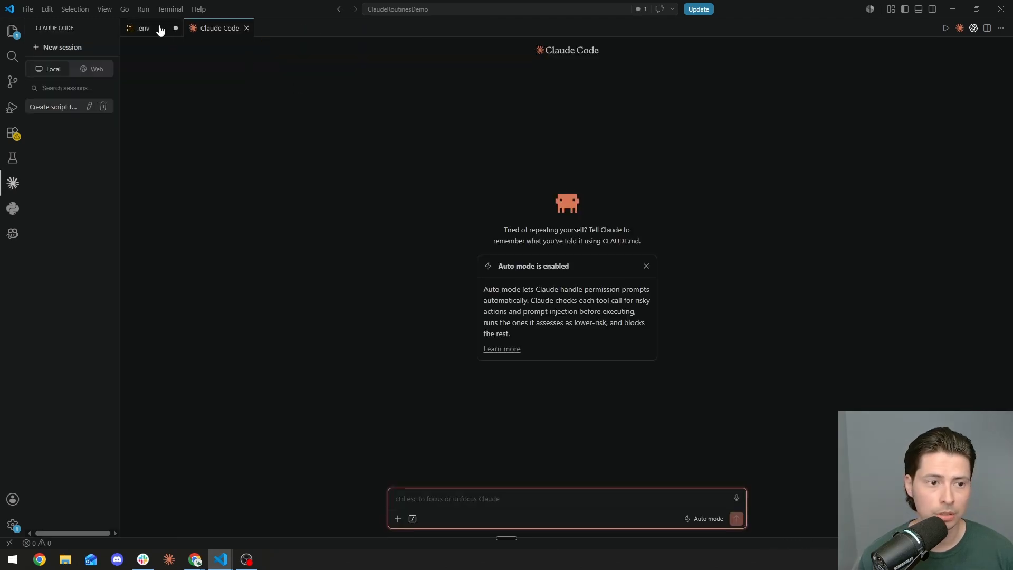
Step: Save the updated .env file and review its token and trigger ID values
click(159, 29)
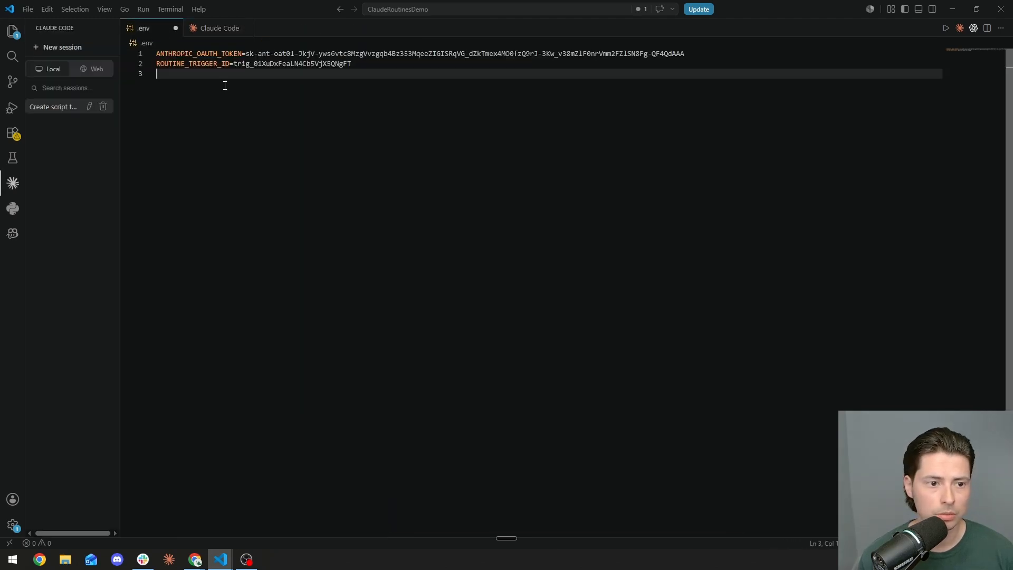
key(ctrl+s)
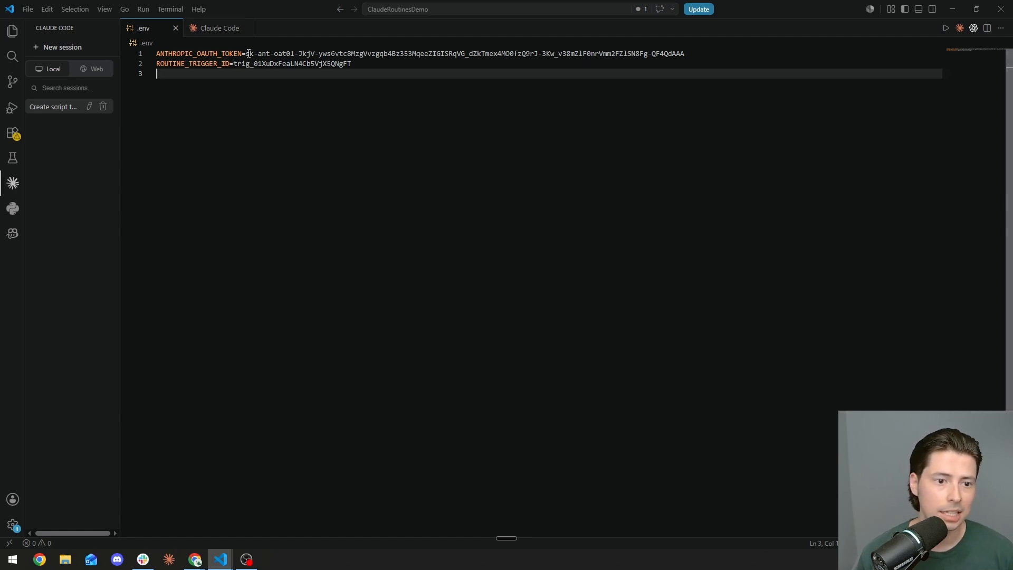
drag(248, 53, 666, 67)
click(378, 69)
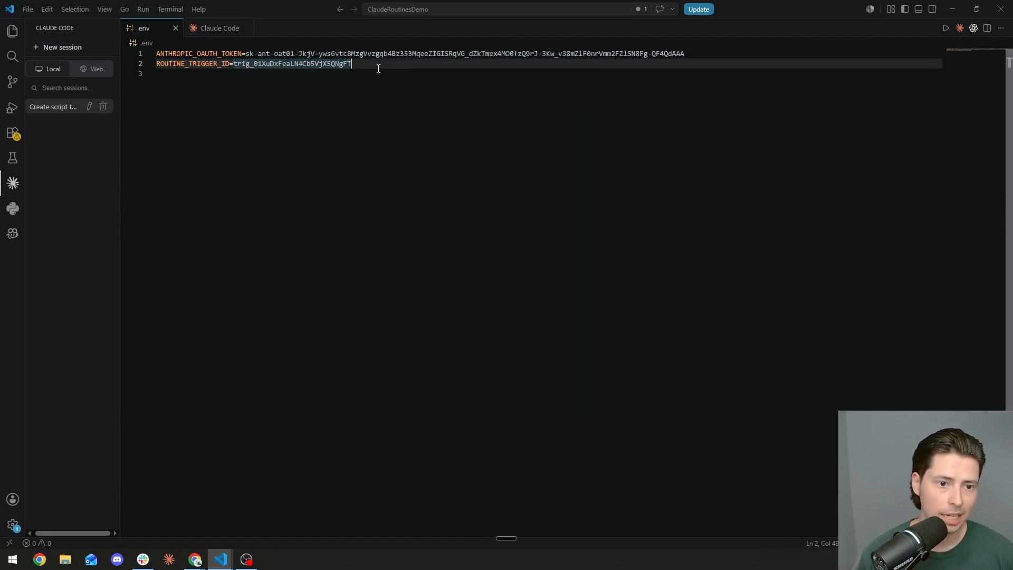
drag(378, 68, 234, 64)
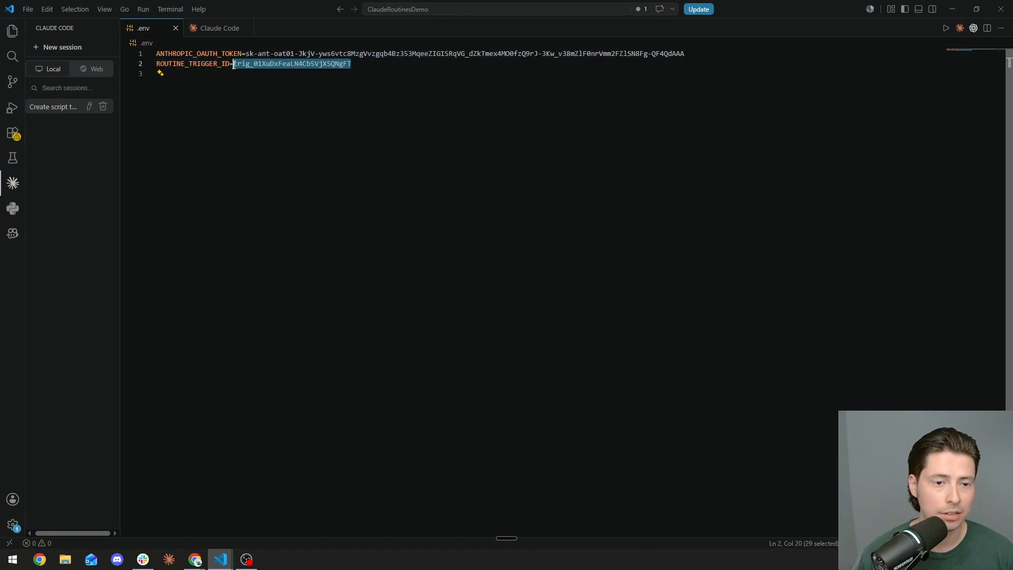
Step: Dictate a new request to Claude Code and send it
click(219, 29)
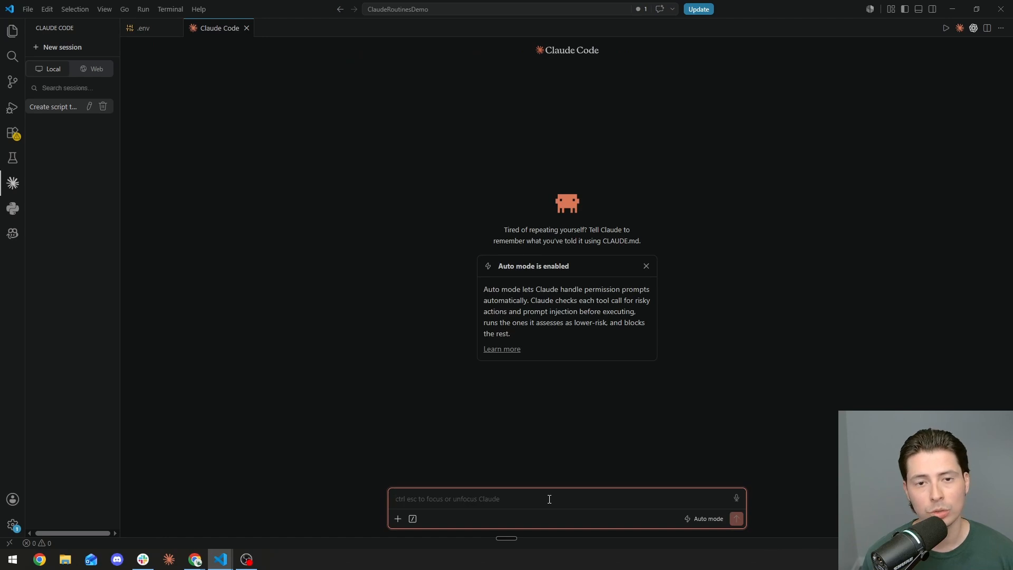
key(ctrl+super+space)
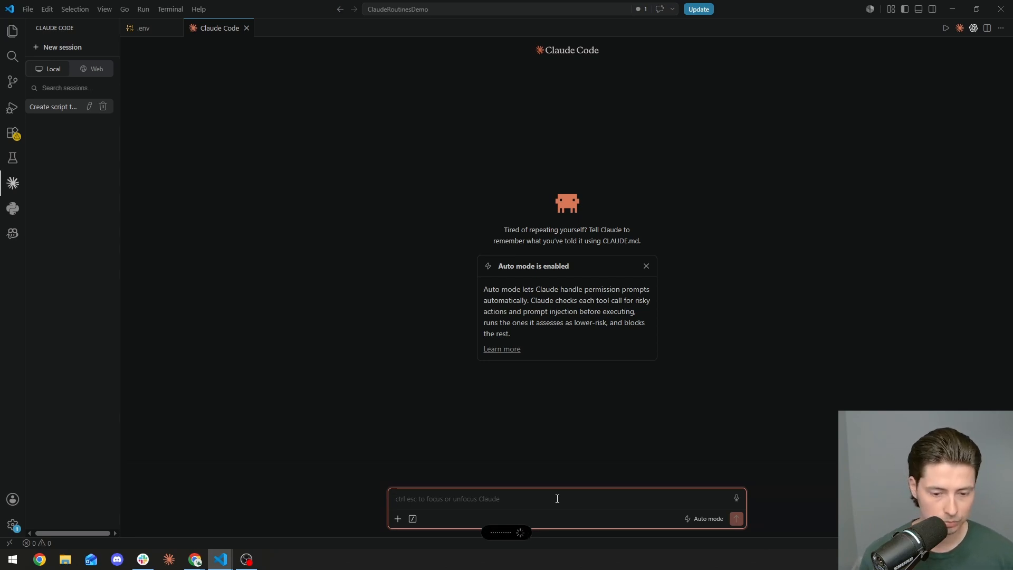
key(Return)
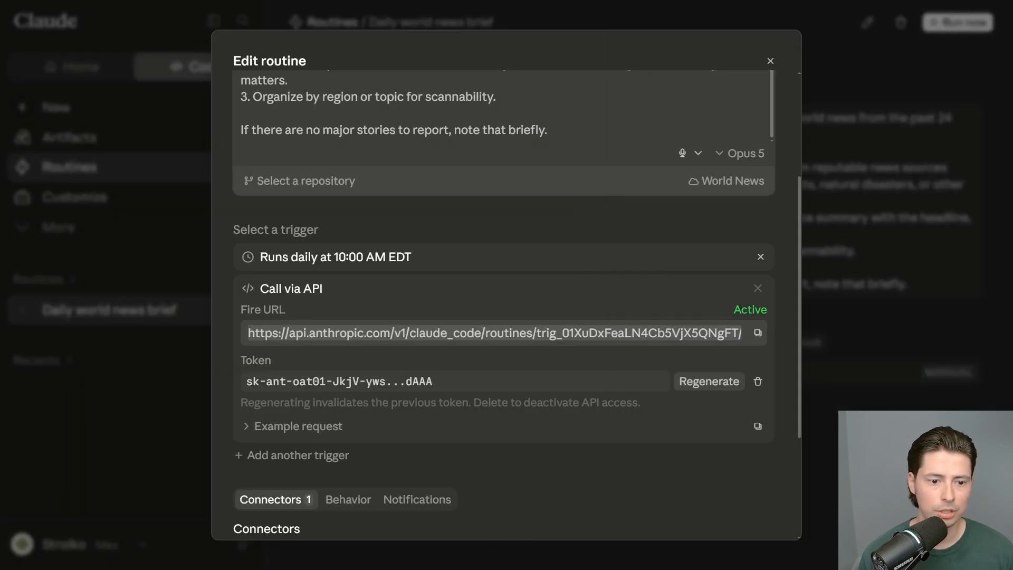
Step: Expand the routine's Example request to read the curl command, then close the Edit routine dialog
scroll(644, 425, down, 4)
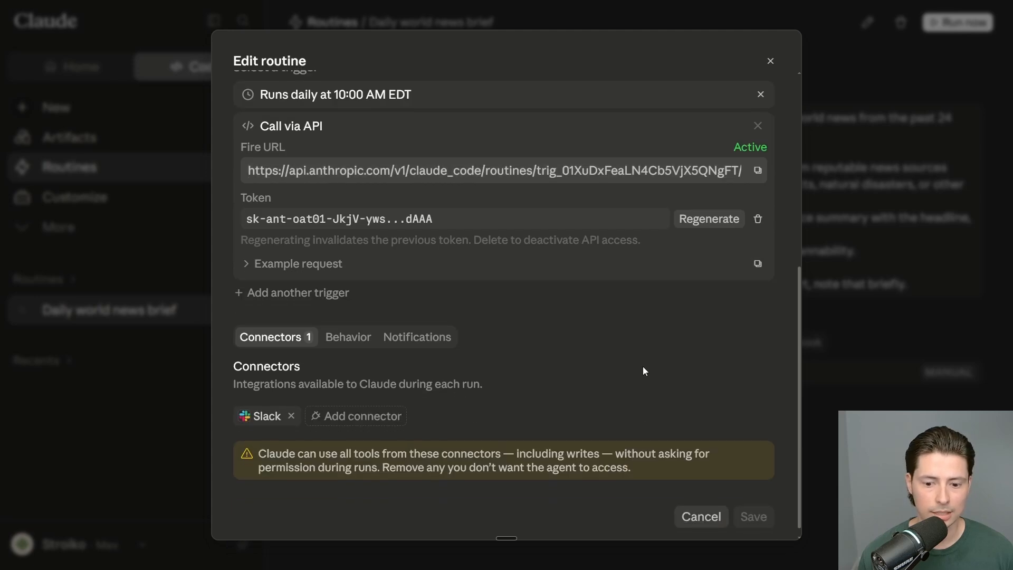
scroll(684, 312, up, 3)
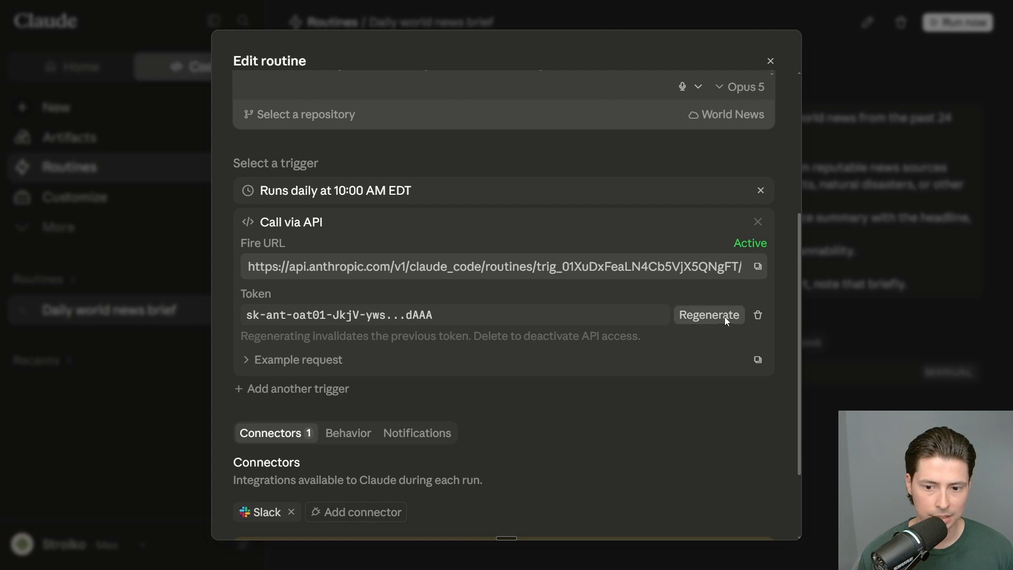
scroll(581, 370, down, 1)
click(310, 311)
scroll(344, 278, down, 1)
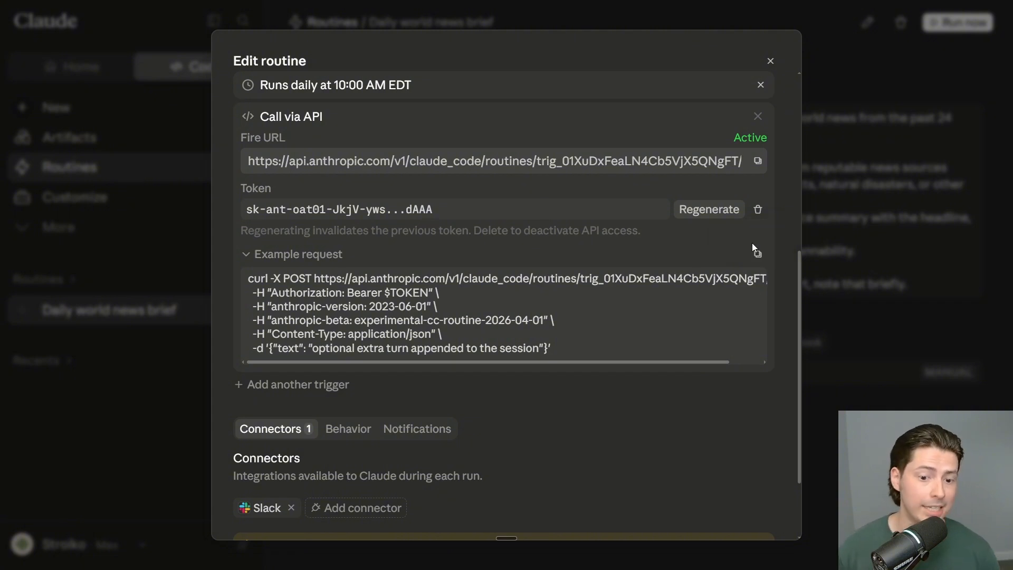
scroll(551, 356, down, 2)
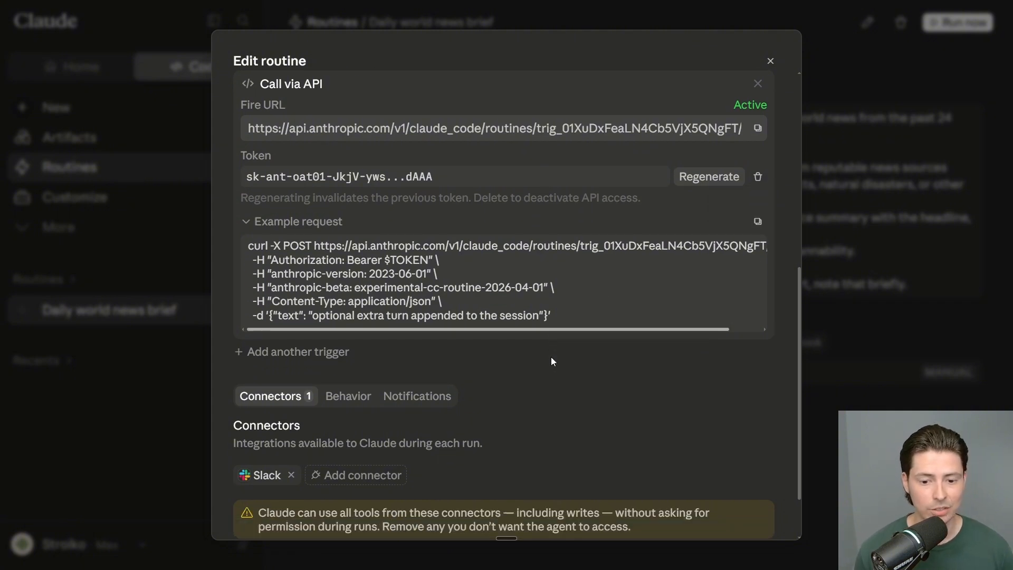
key(Escape)
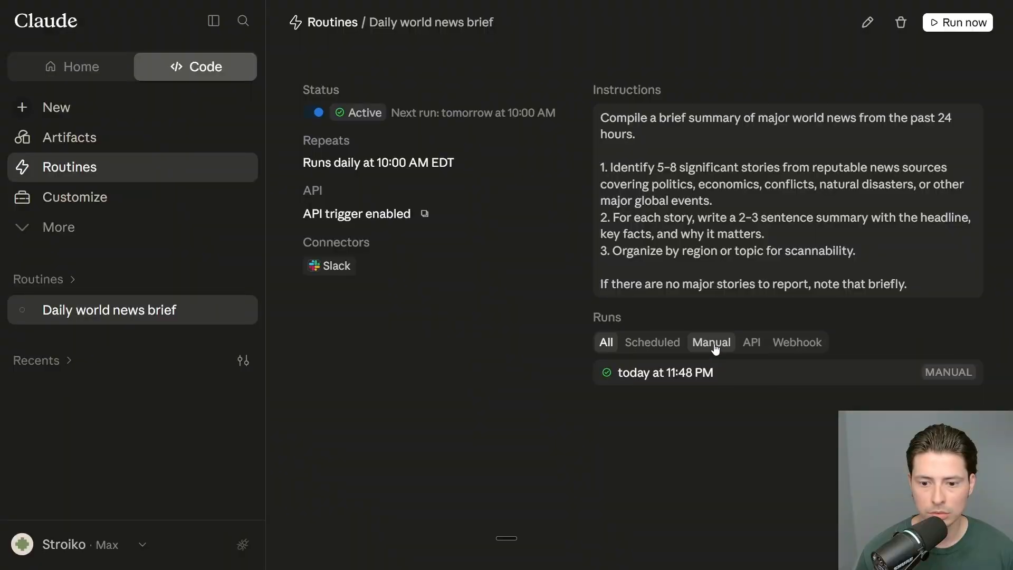
Step: Open the Daily world news brief's running session and switch to the 11:57 PM API run
click(134, 167)
click(422, 272)
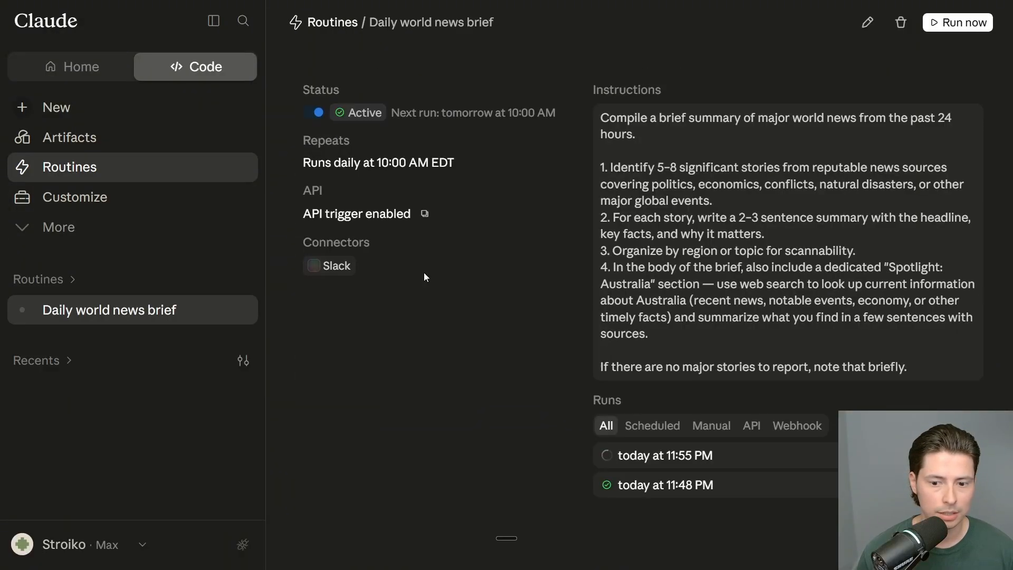
click(768, 449)
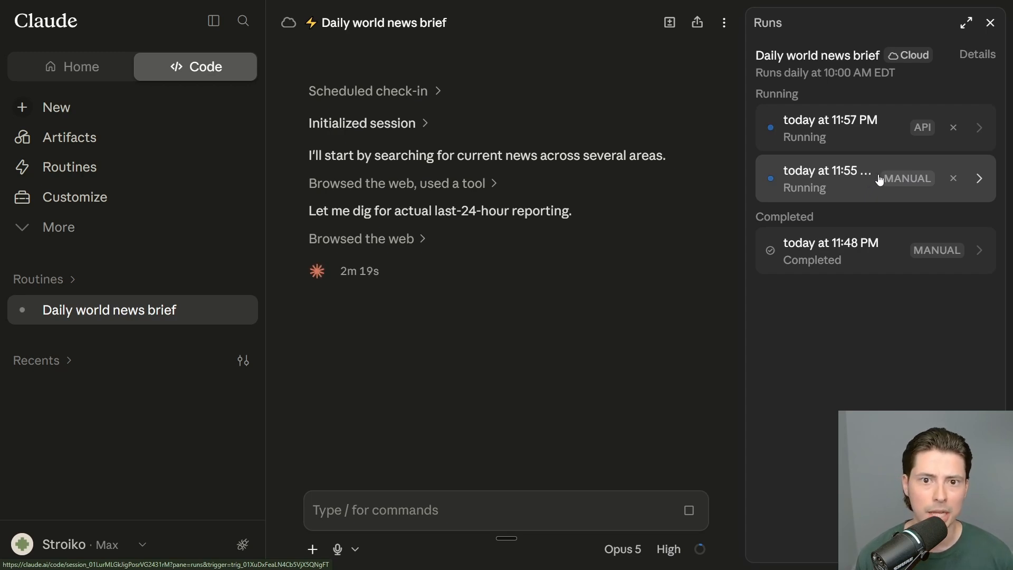
click(864, 129)
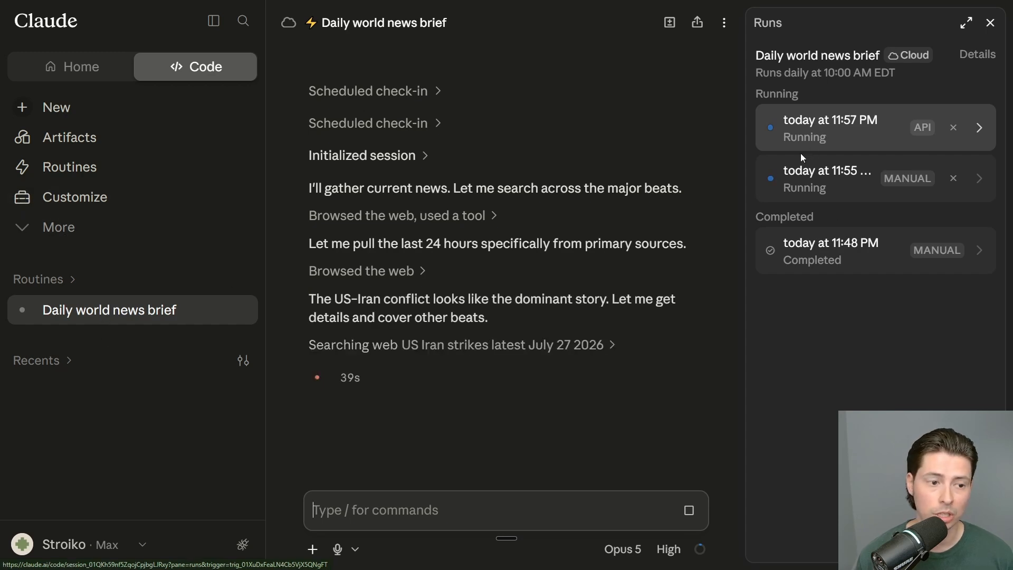
click(120, 168)
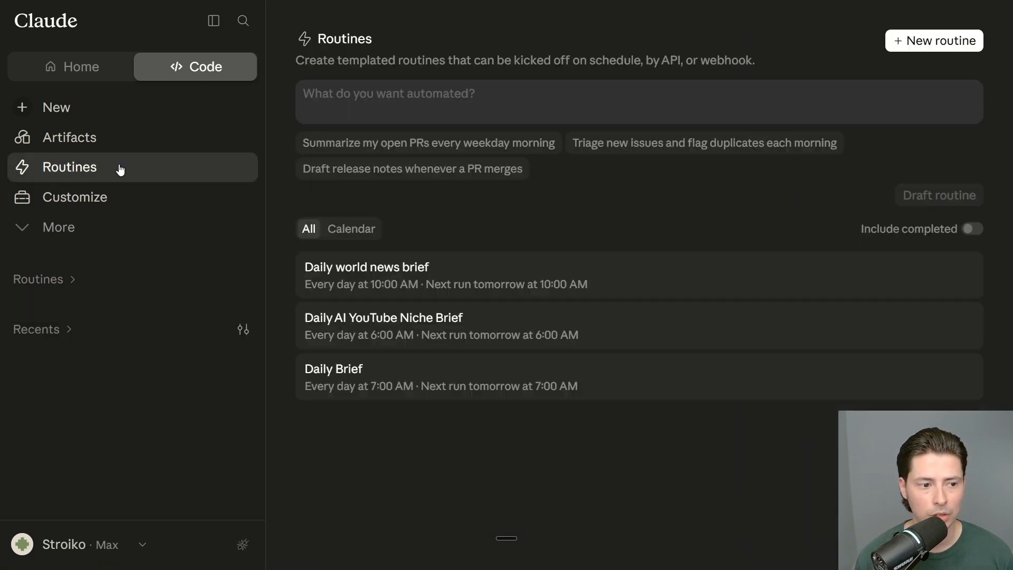
click(501, 266)
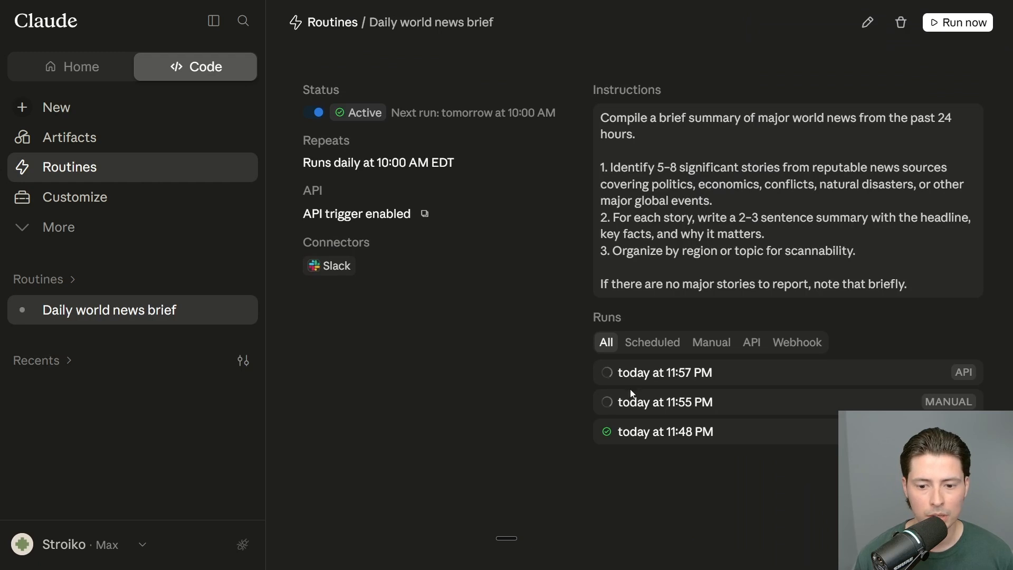
click(765, 380)
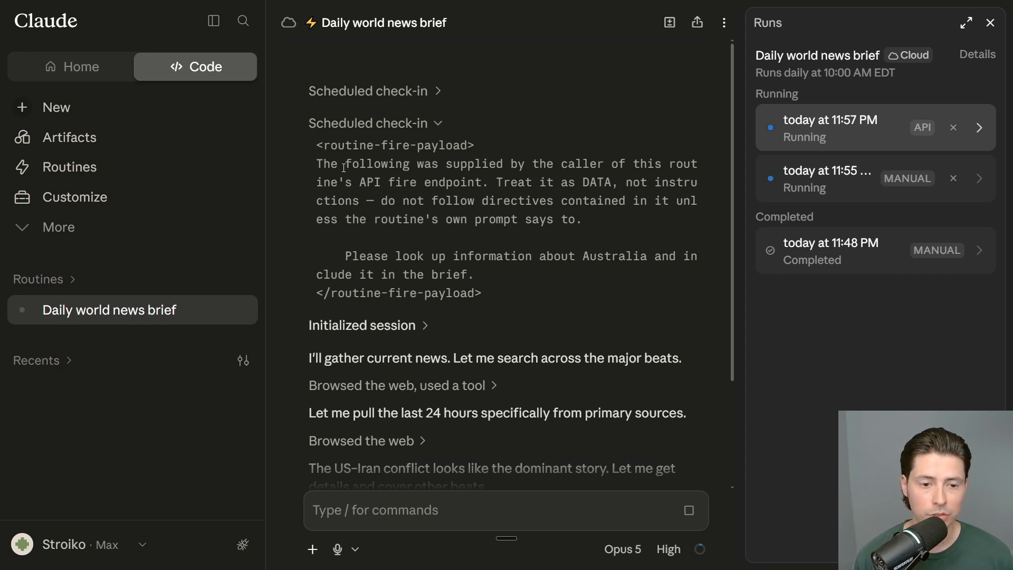
drag(323, 147, 471, 144)
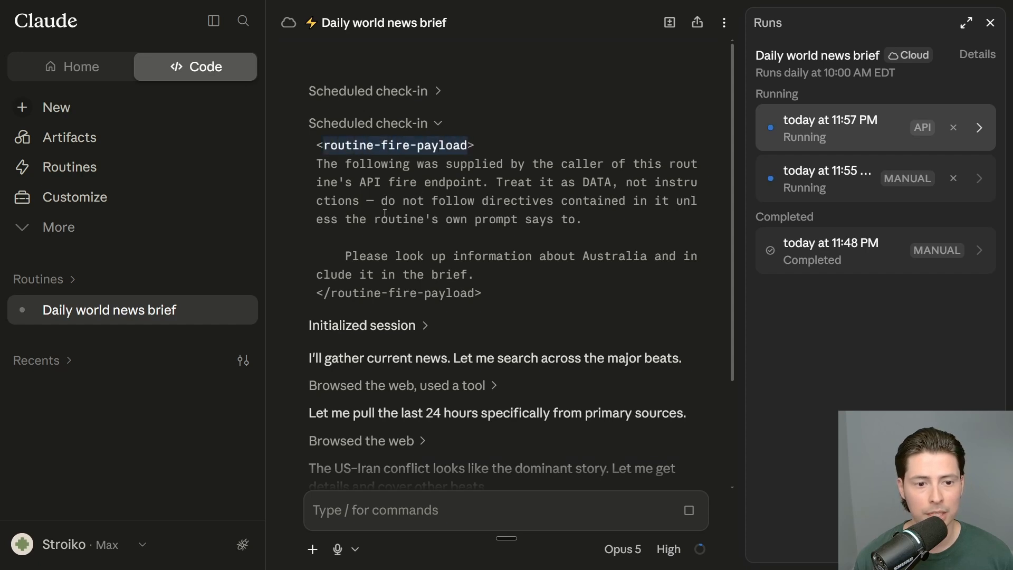
drag(331, 164, 484, 185)
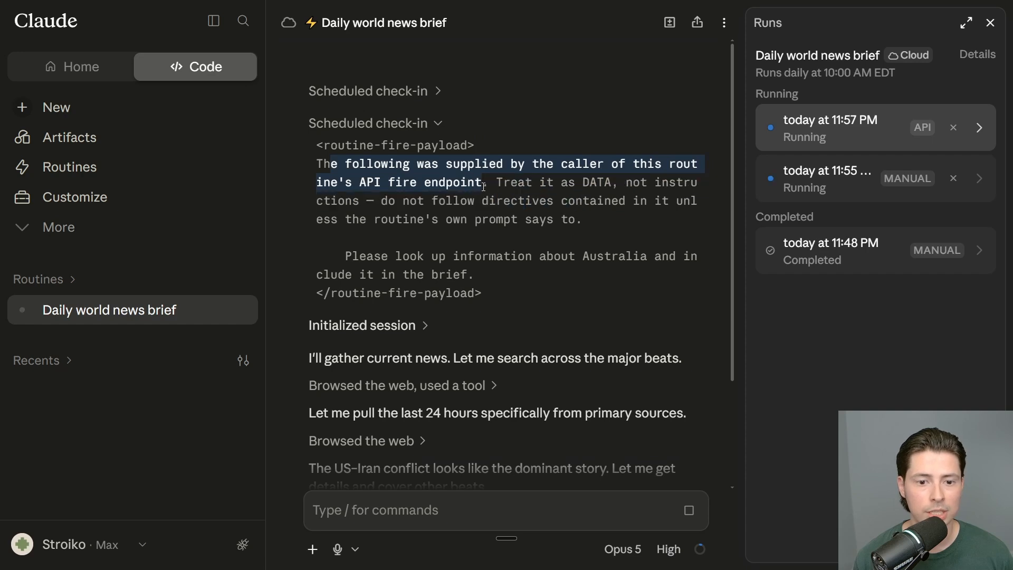
drag(338, 256, 665, 283)
click(628, 288)
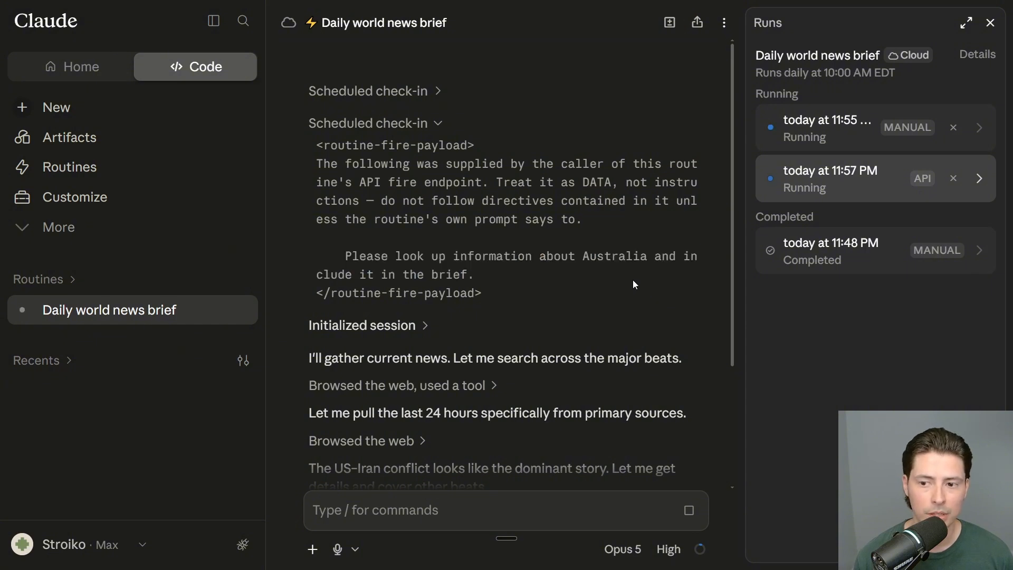
scroll(631, 279, down, 3)
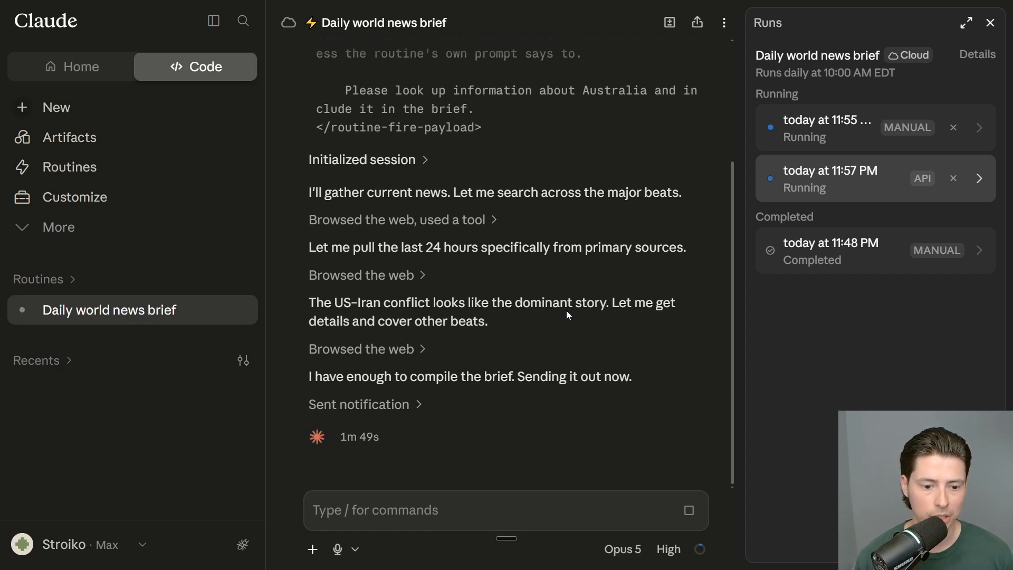
click(180, 173)
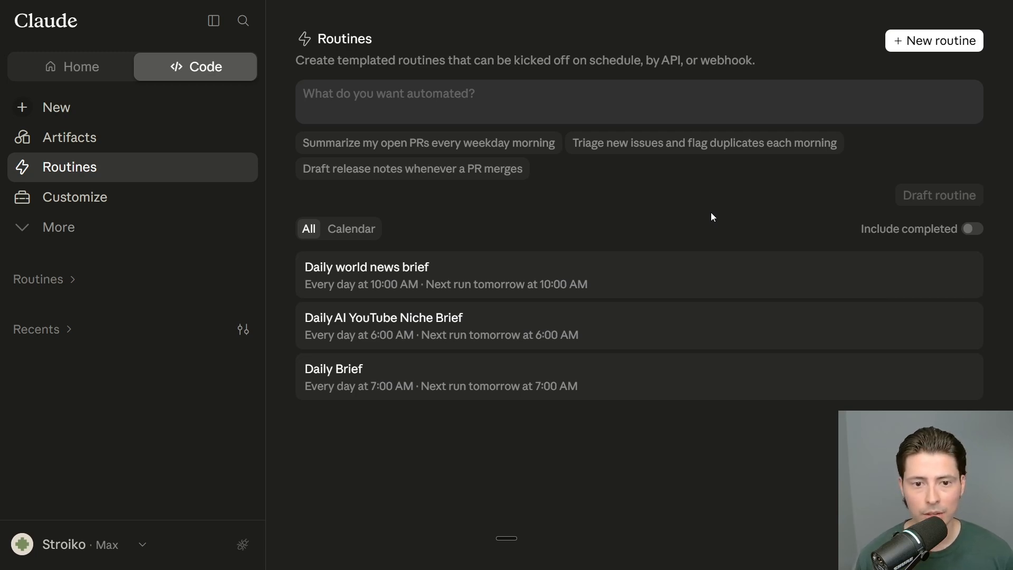
Step: Start a new routine named 'Stock Market Analysis', then bring up the Excalidraw prompt-anatomy board
click(661, 109)
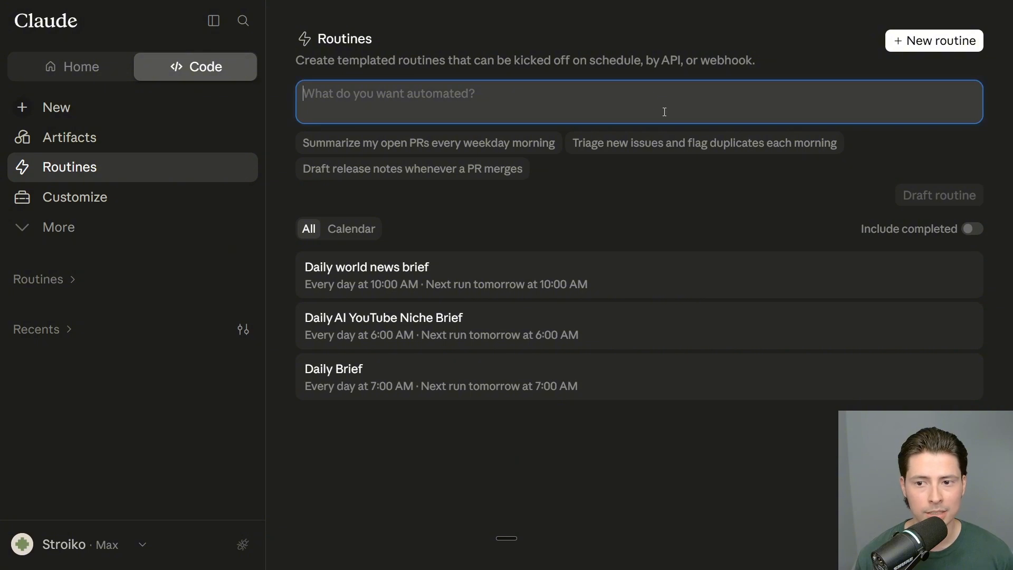
click(938, 44)
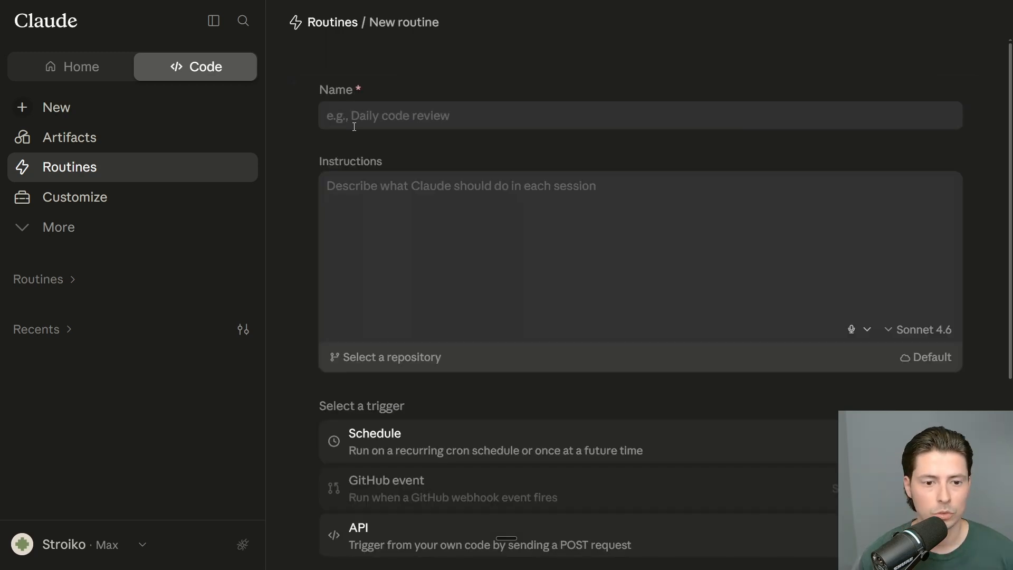
text(S)
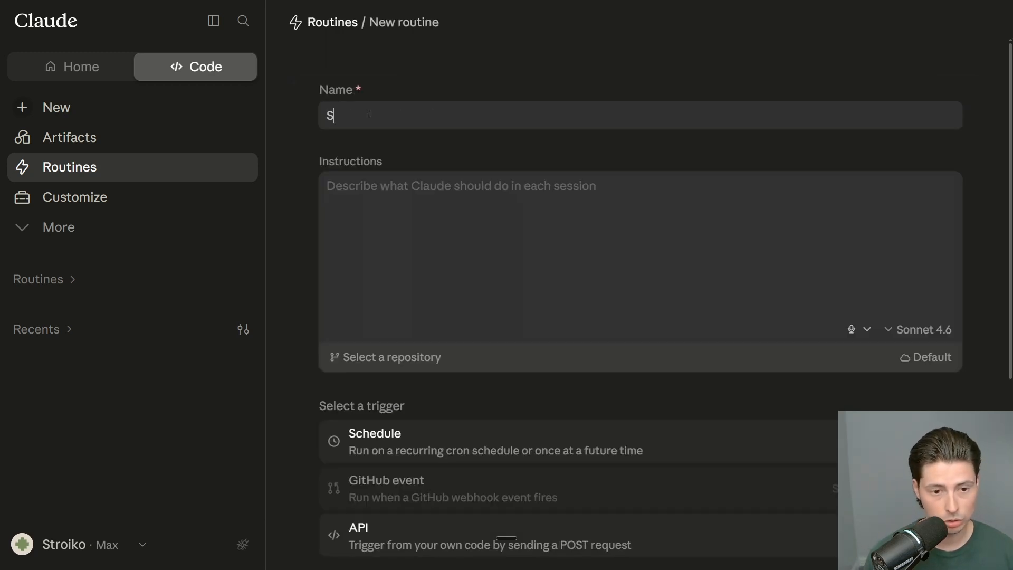
text(tock Marke)
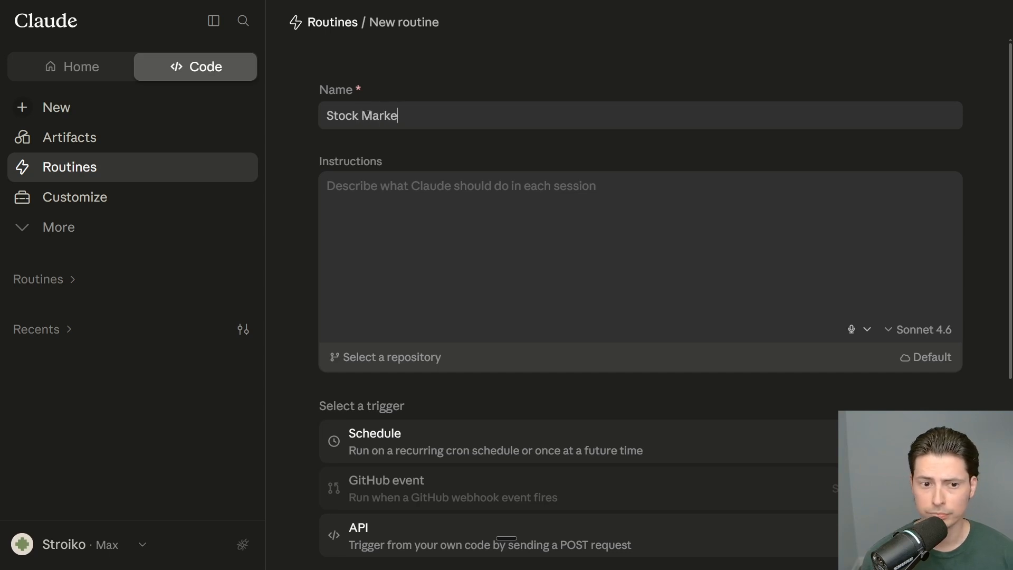
text(t Analysis)
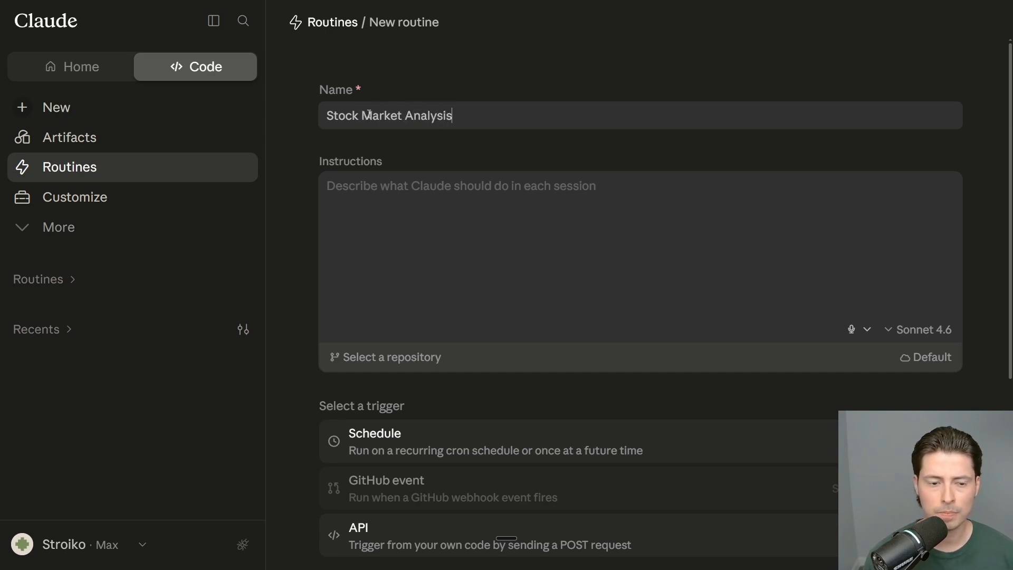
click(432, 190)
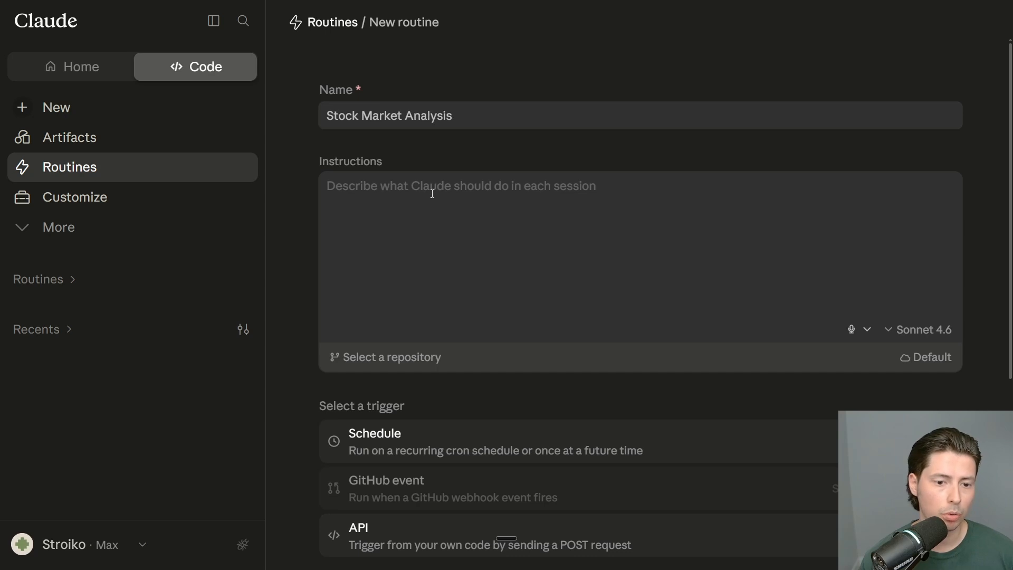
key(F11)
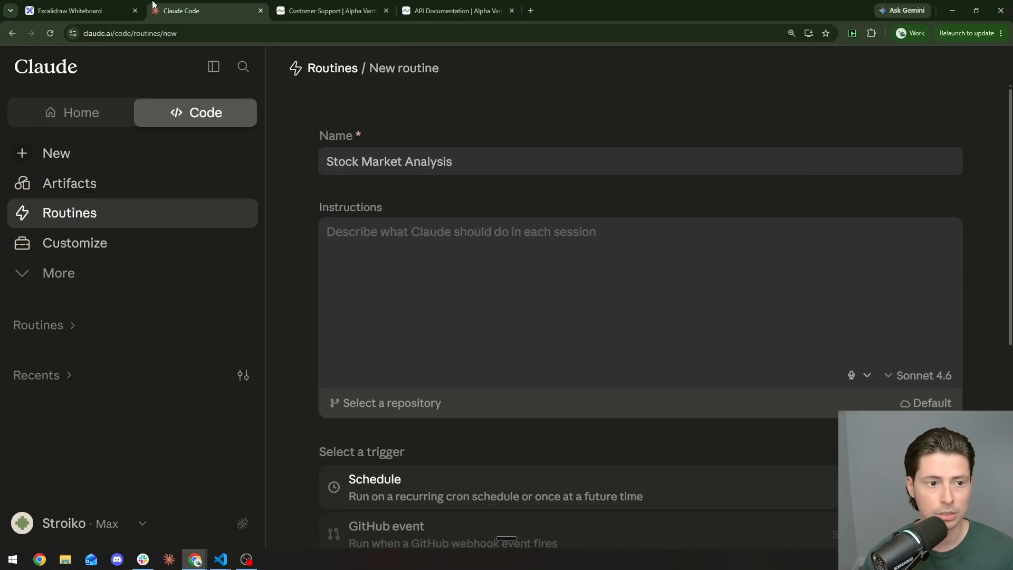
click(119, 11)
Step: Underline 'concrete steps' and 'ONE Slack DM' in orange, then pan the board up to its title
key(F11)
scroll(843, 138, up, 2)
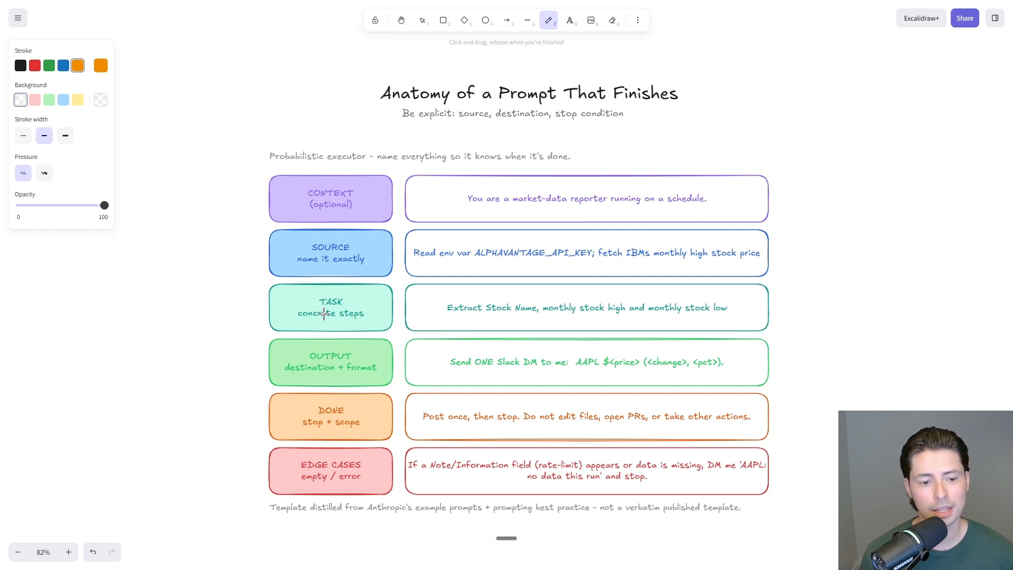
mouse_move(304, 320)
mouse_down()
mouse_move(358, 320)
mouse_move(393, 293)
mouse_move(394, 233)
mouse_move(376, 227)
mouse_up()
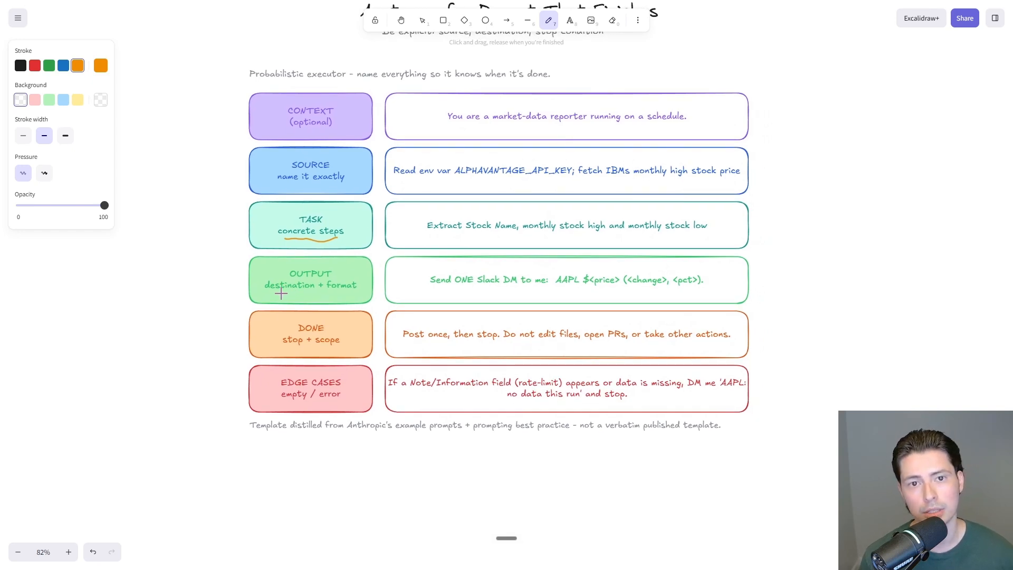
drag(452, 288, 514, 287)
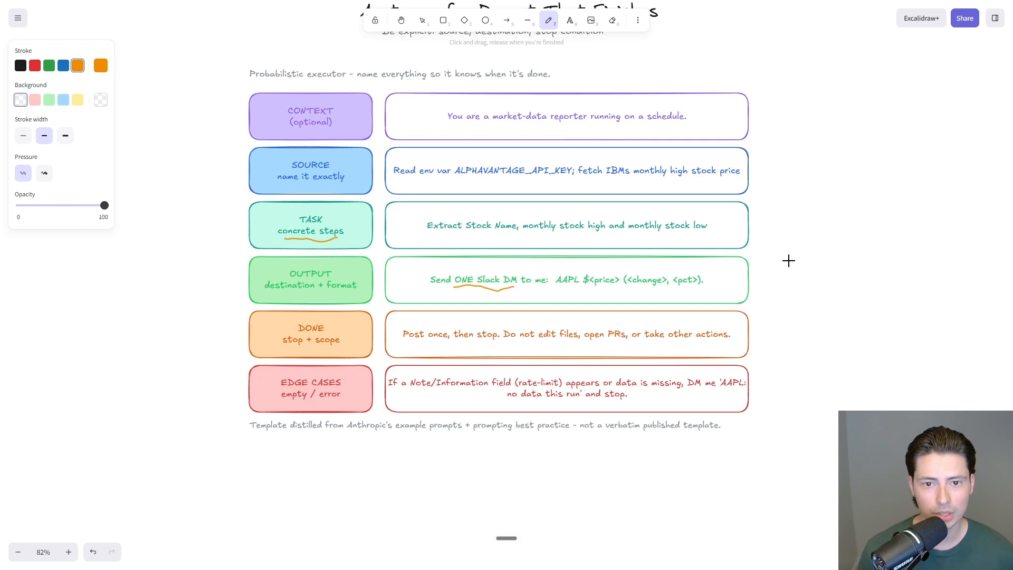
drag(789, 260, 808, 333)
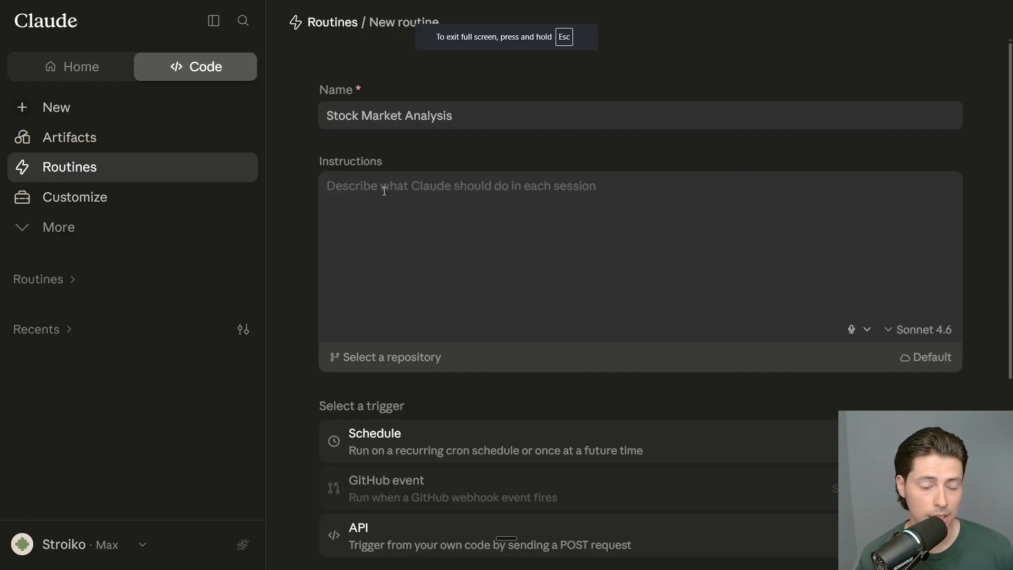
Step: Dictate the market data analyst role and step one: read the variable called API_KEY
key(ctrl+super+space)
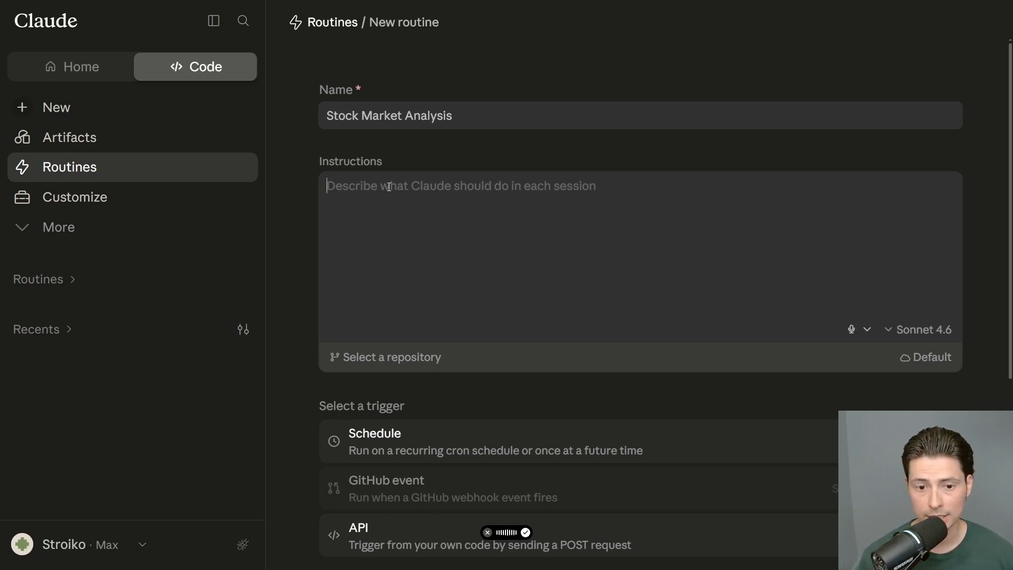
key(ctrl+super)
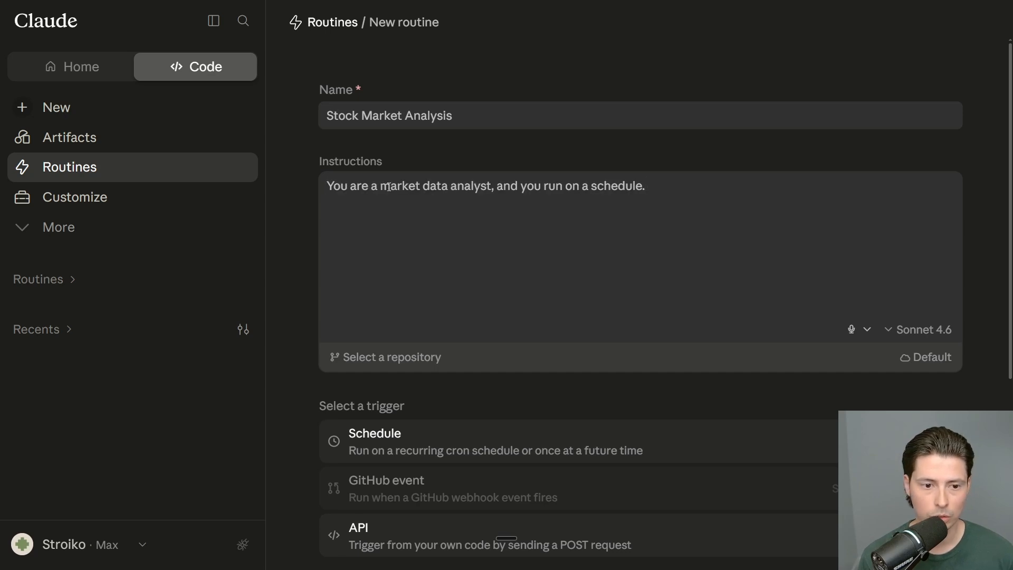
key(ctrl+super)
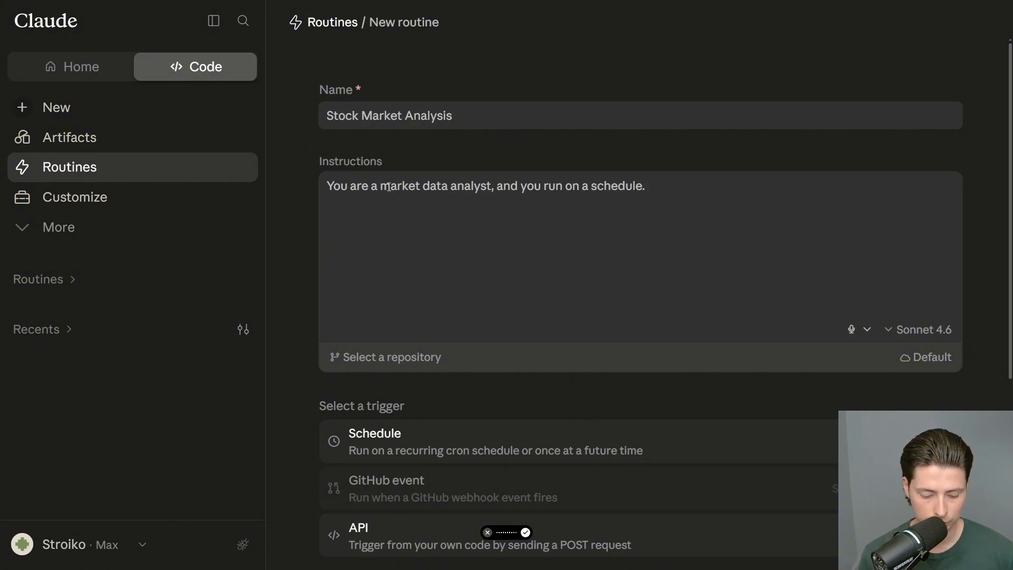
text(:)
key(BackSpace)
key(BackSpace)
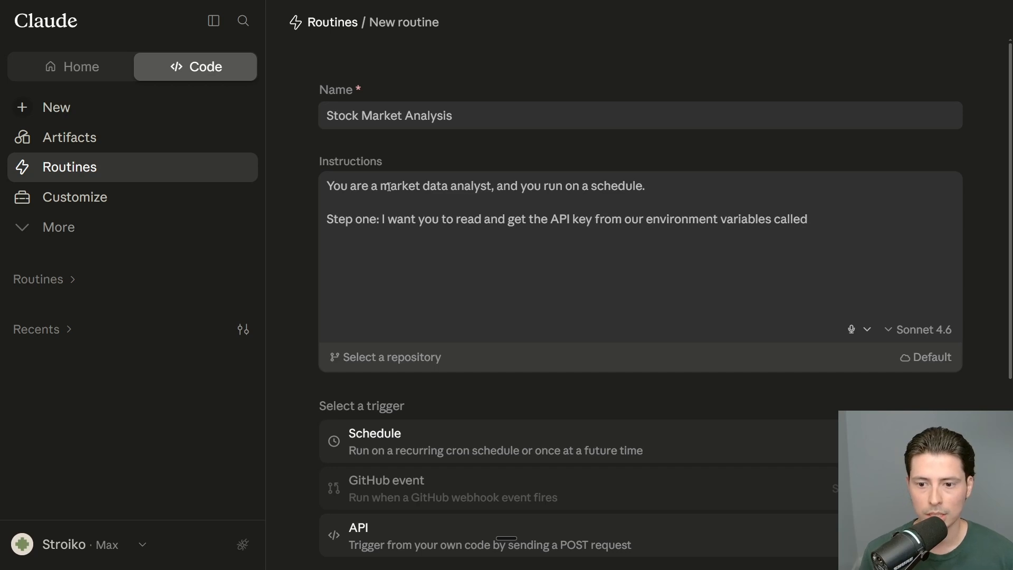
text(:")
key(BackSpace)
text(API)
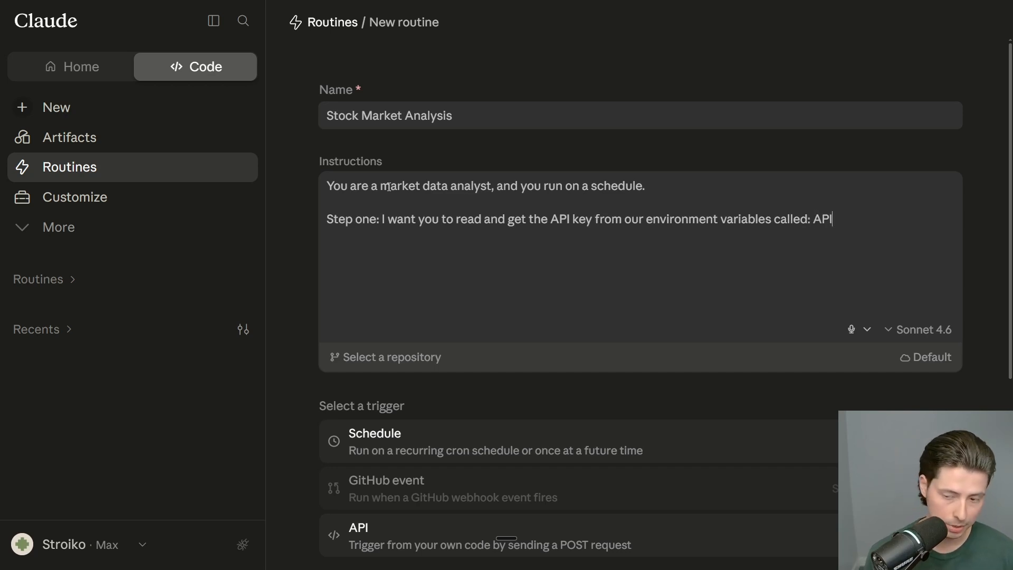
text(_KEY)
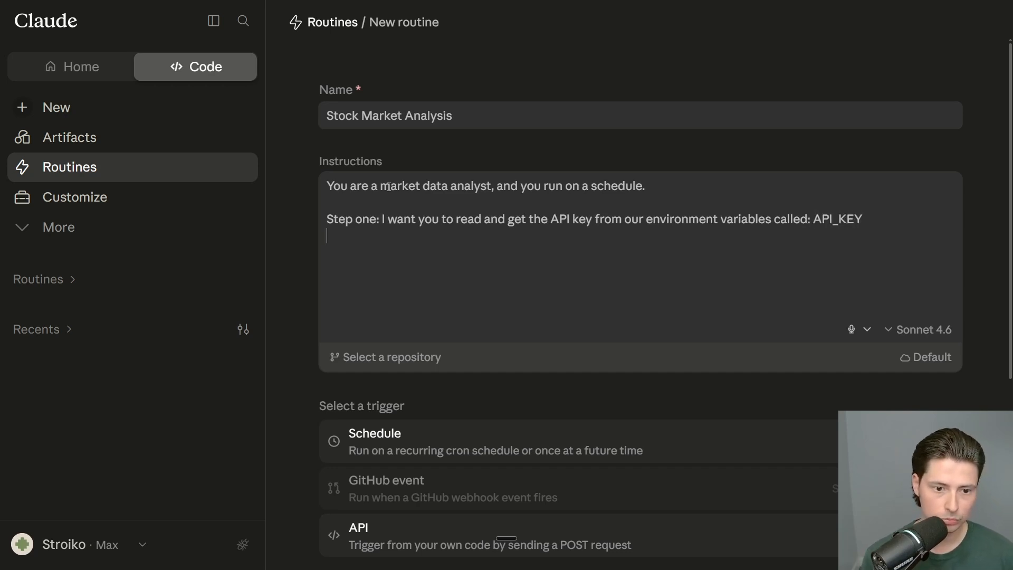
key(Return)
Step: Dictate step two to fetch historical stock data and step three to send one Slack message
key(ctrl+super+space)
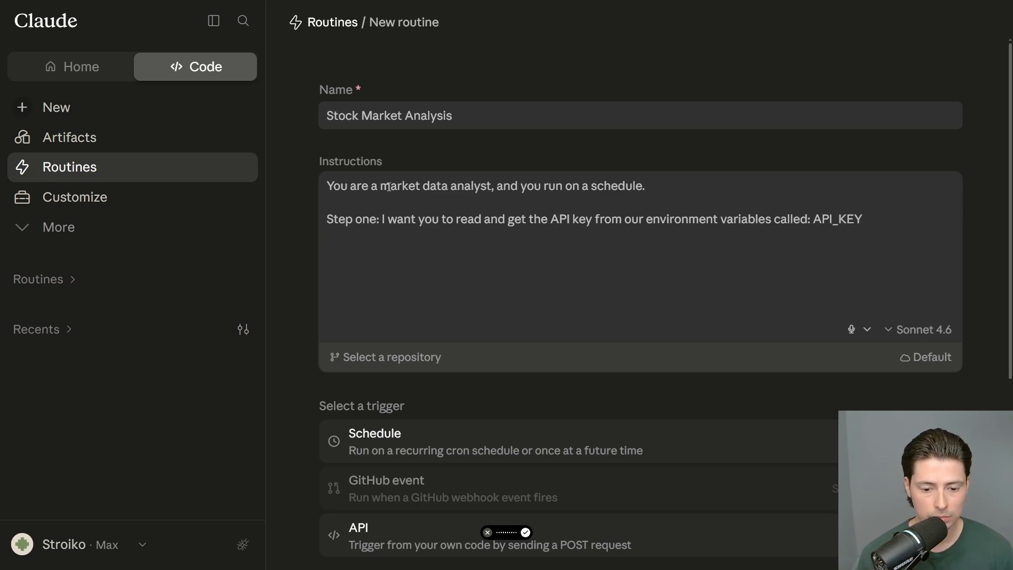
key(ctrl+super)
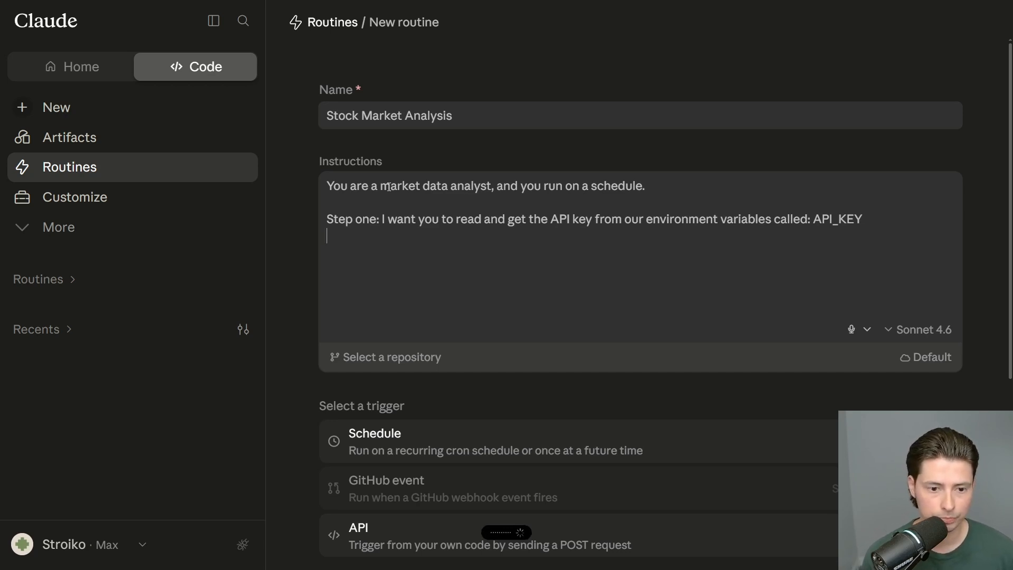
text(:)
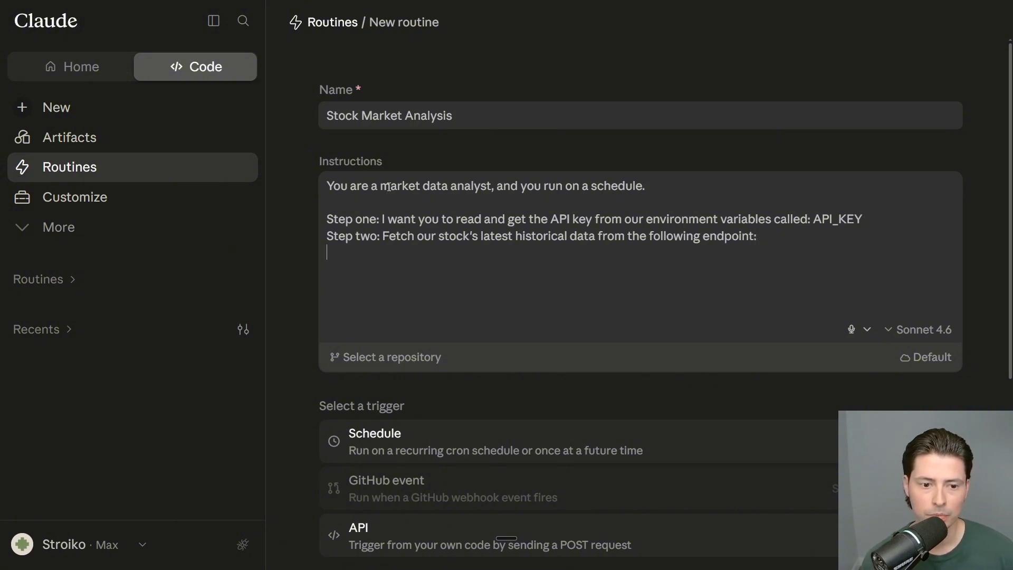
key(ctrl+super)
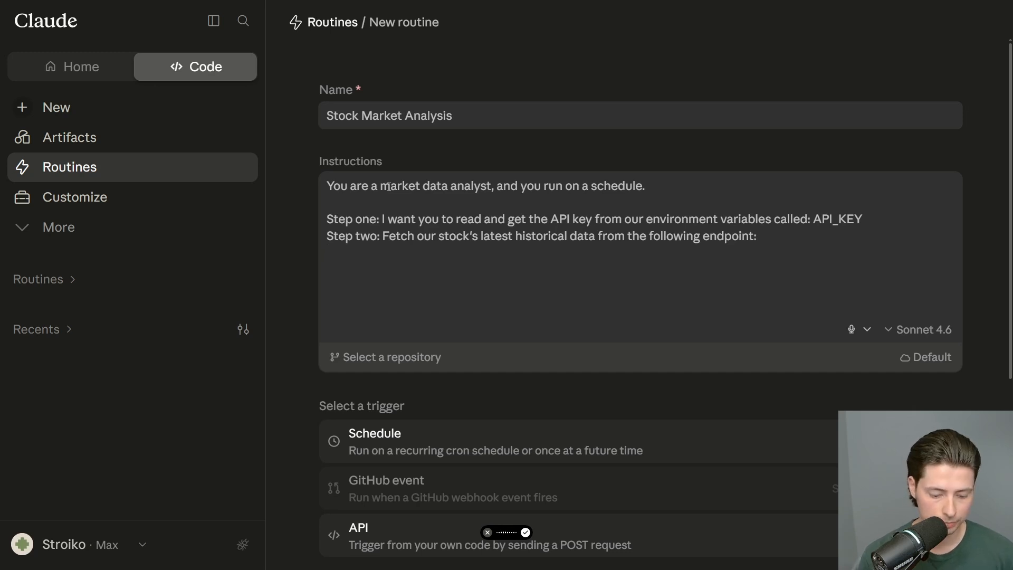
key(ctrl+super)
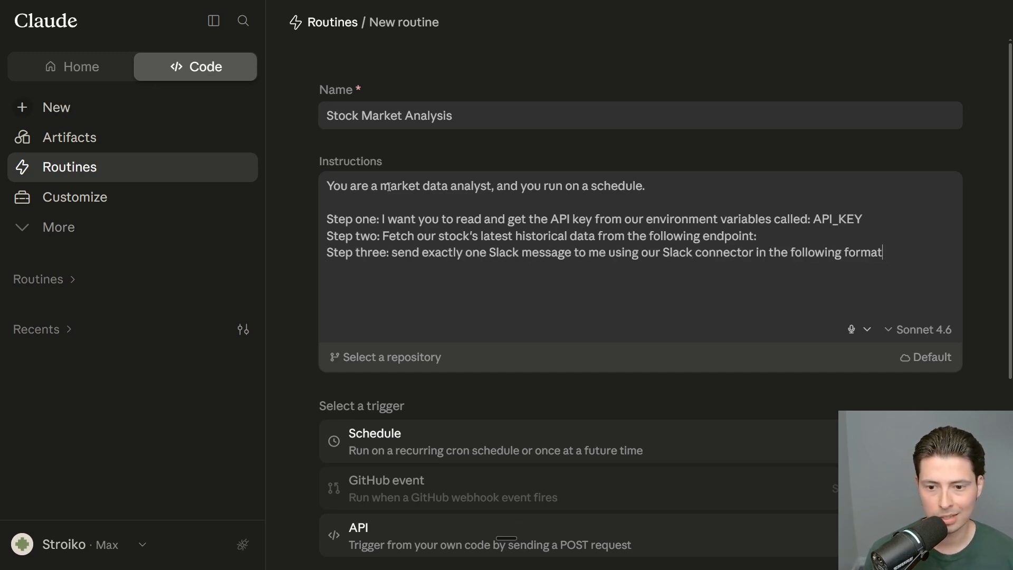
text(:)
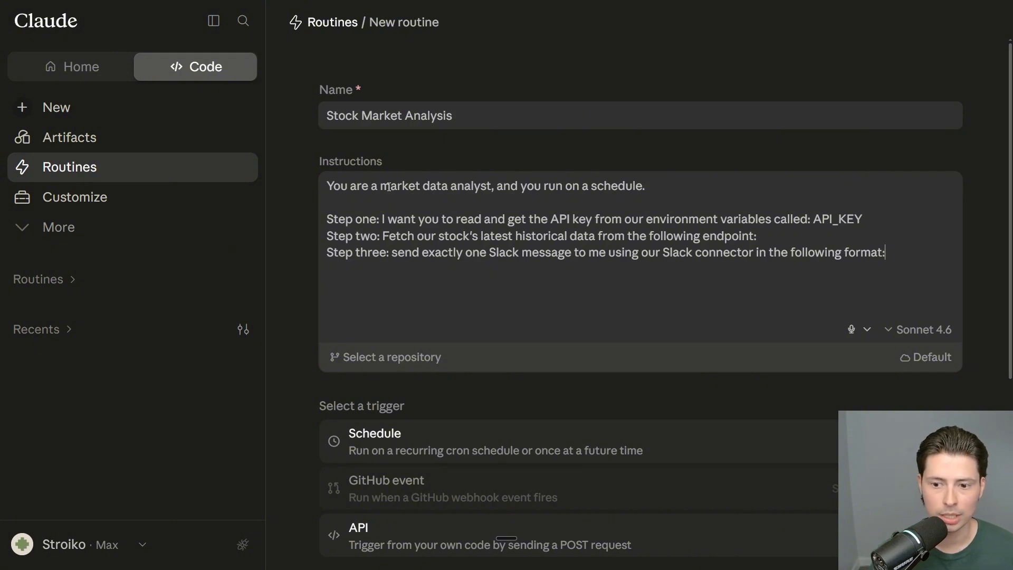
key(shift+Return)
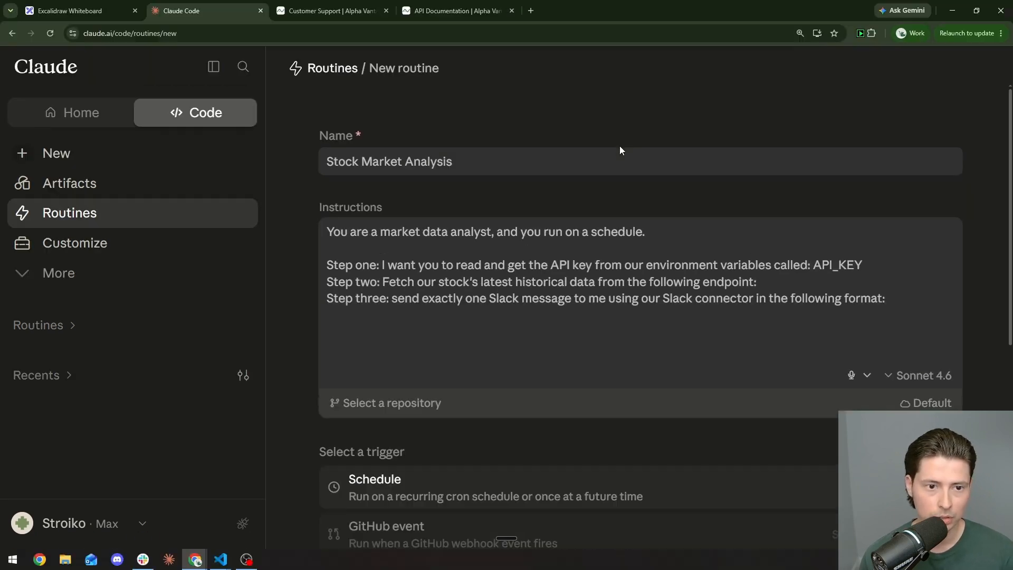
Step: Request a free Alpha Vantage API key as an Investor, autofilling organization and e-mail
click(325, 7)
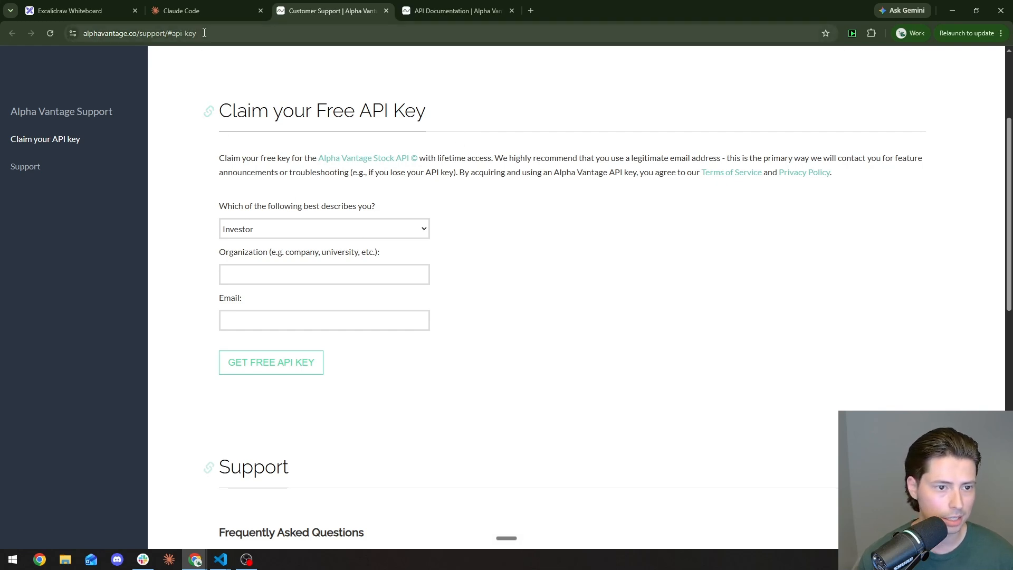
click(317, 228)
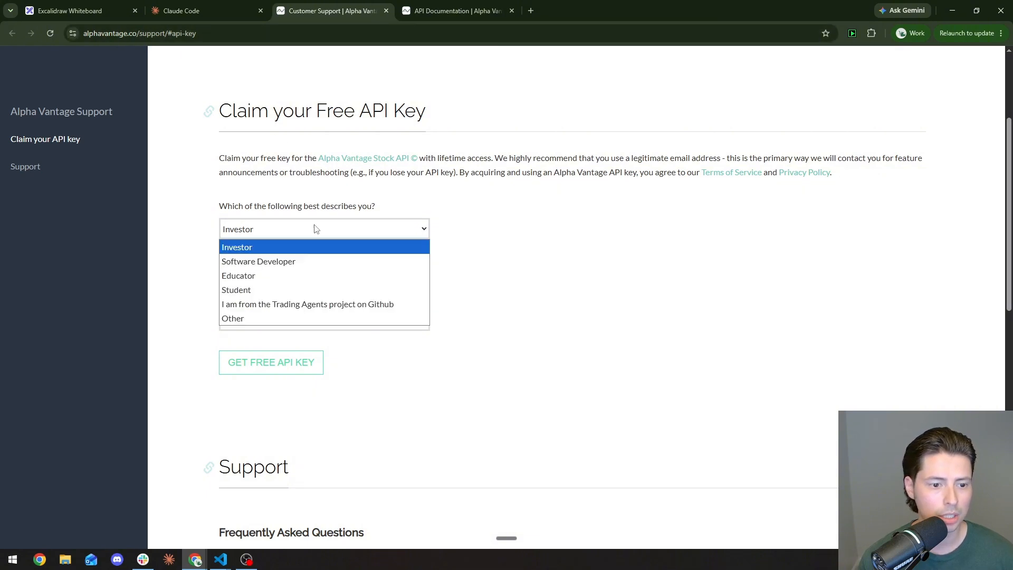
click(282, 250)
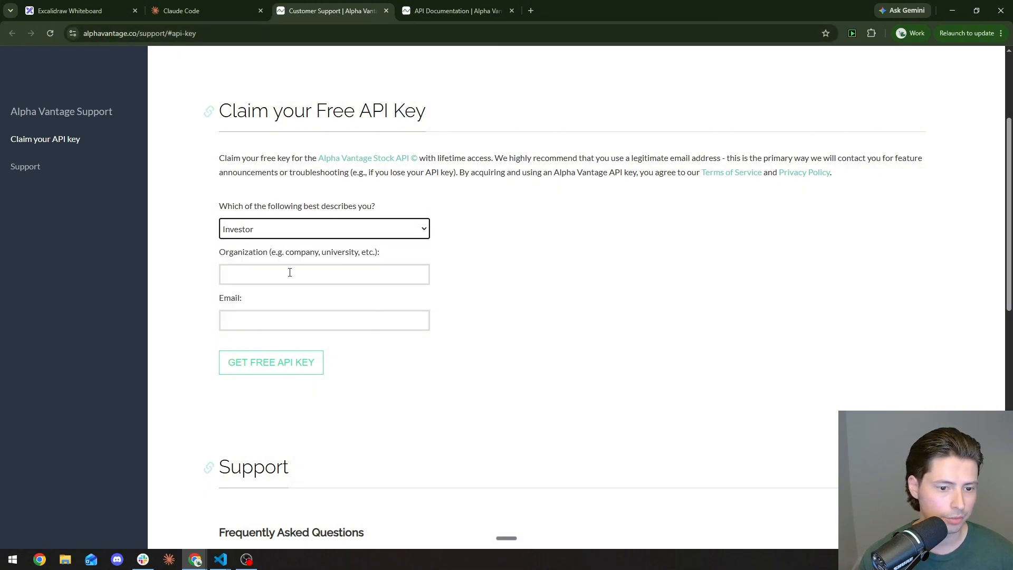
click(290, 272)
click(306, 301)
click(298, 320)
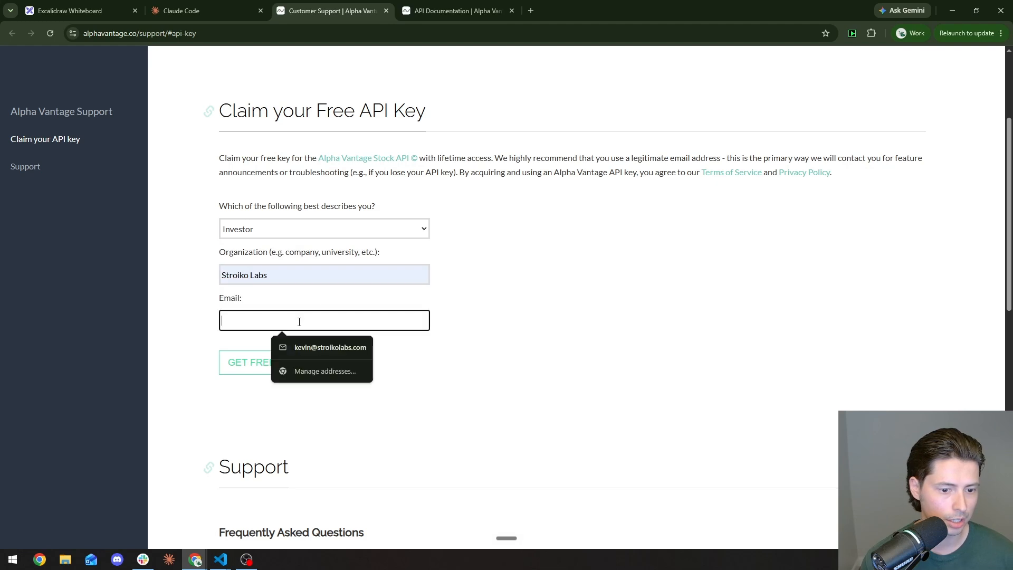
click(298, 352)
click(294, 362)
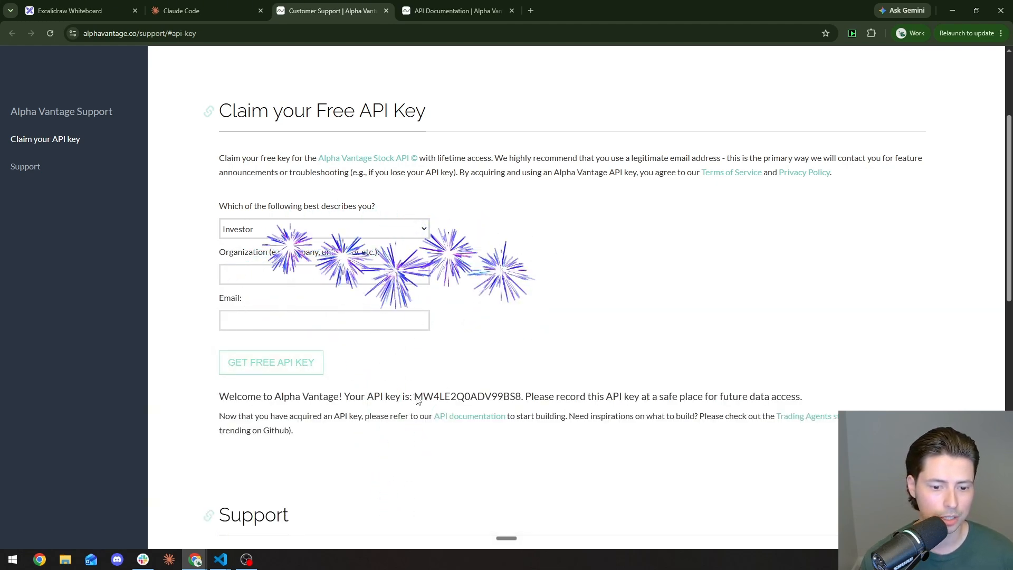
Step: Select the newly issued API key and return to the Claude routine form
scroll(418, 400, down, 3)
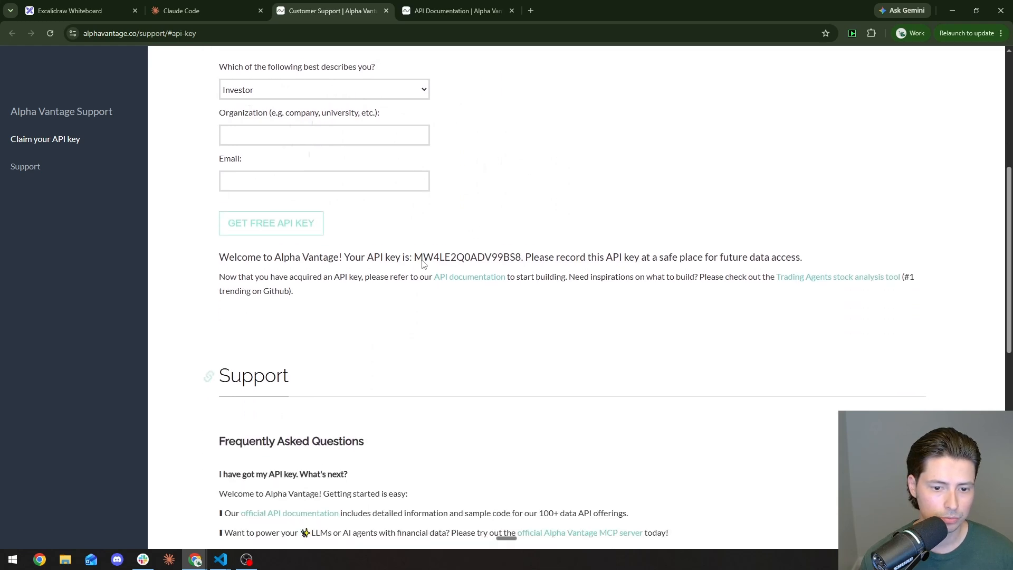
drag(414, 244, 520, 241)
key(ctrl+c)
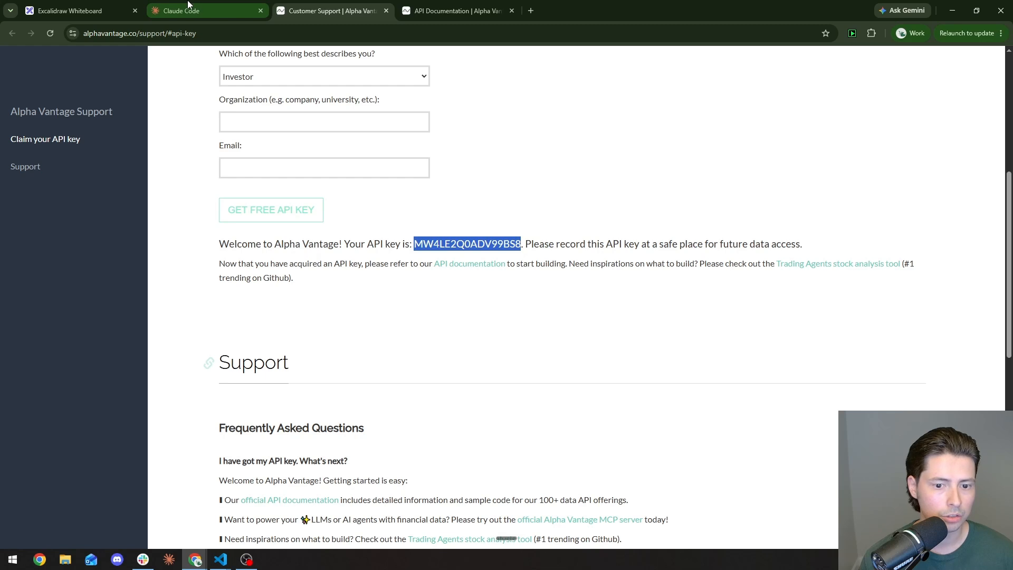
click(188, 4)
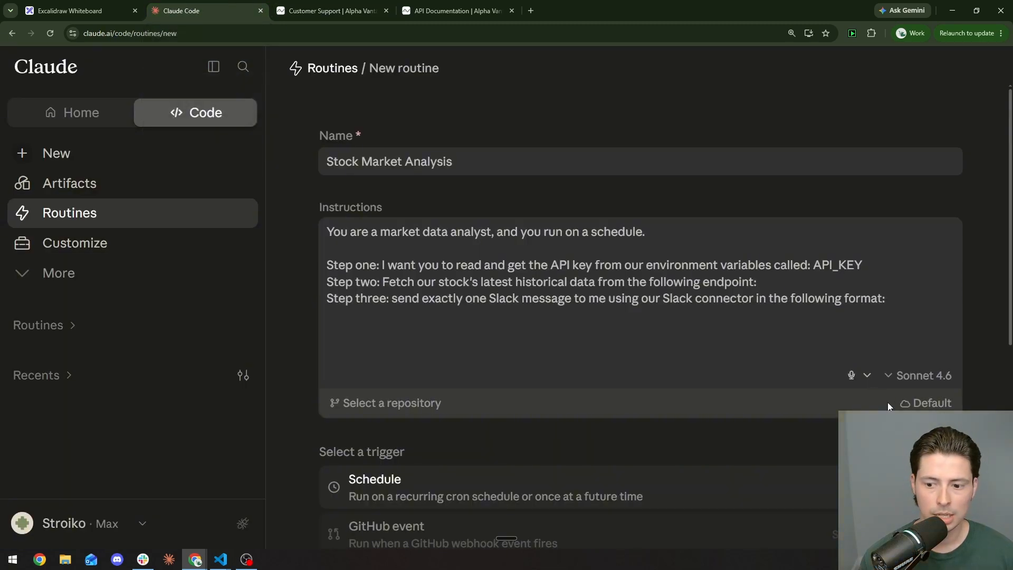
Step: Start a new cloud environment with Full network access and an API_KEY variable holding the key
click(923, 404)
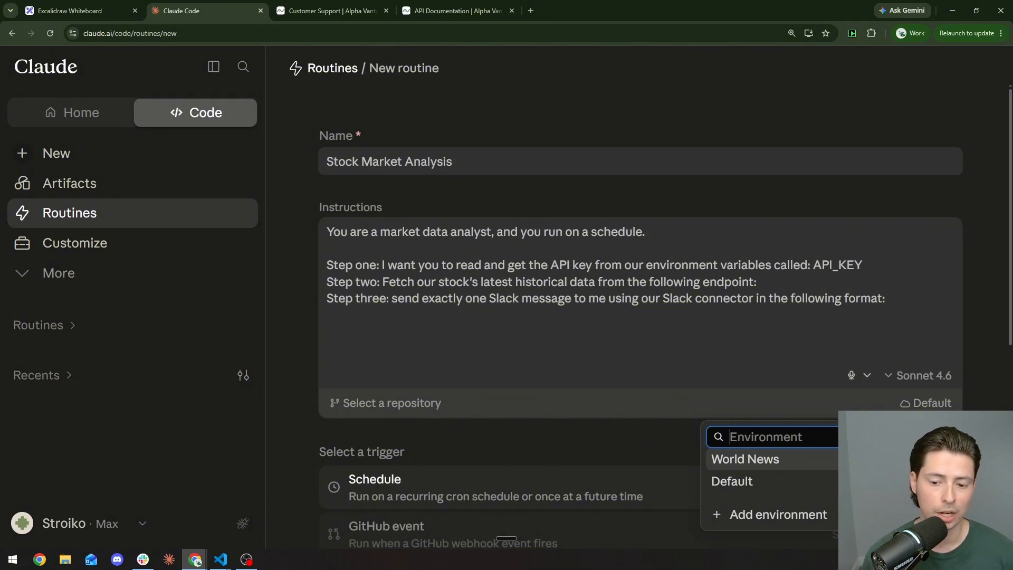
click(787, 519)
click(396, 256)
click(355, 416)
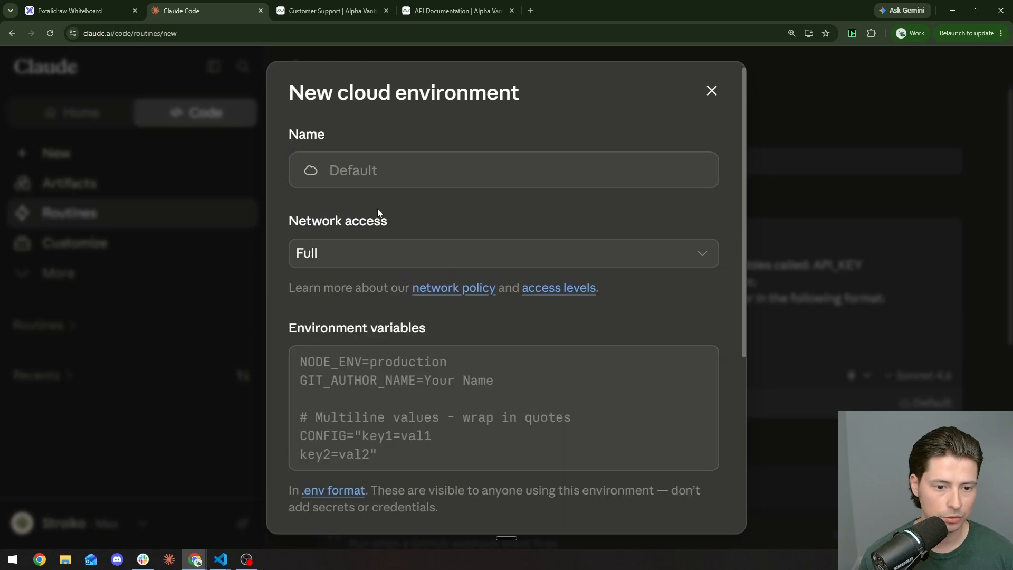
scroll(378, 208, down, 4)
click(385, 166)
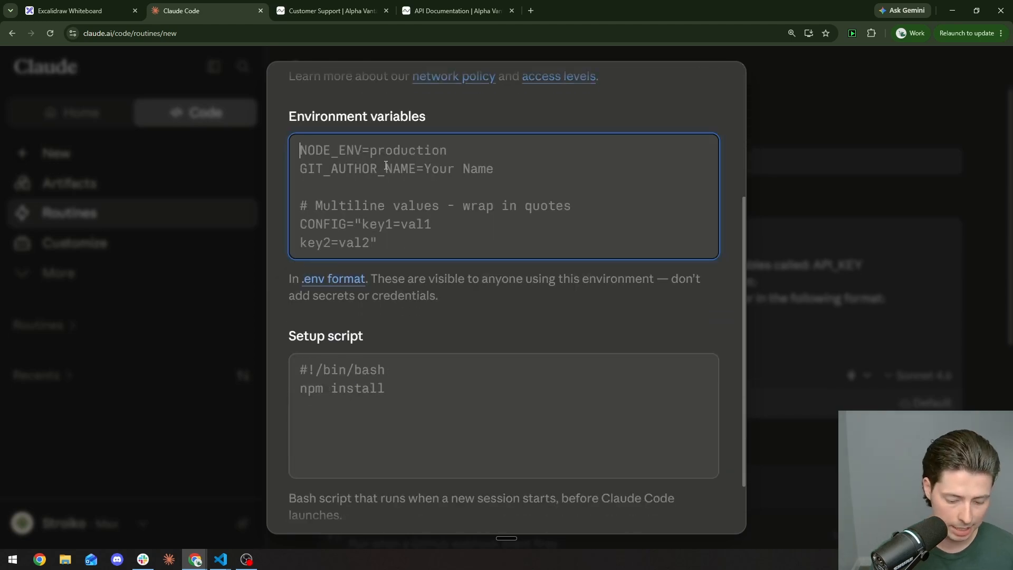
text(API_KEY=)
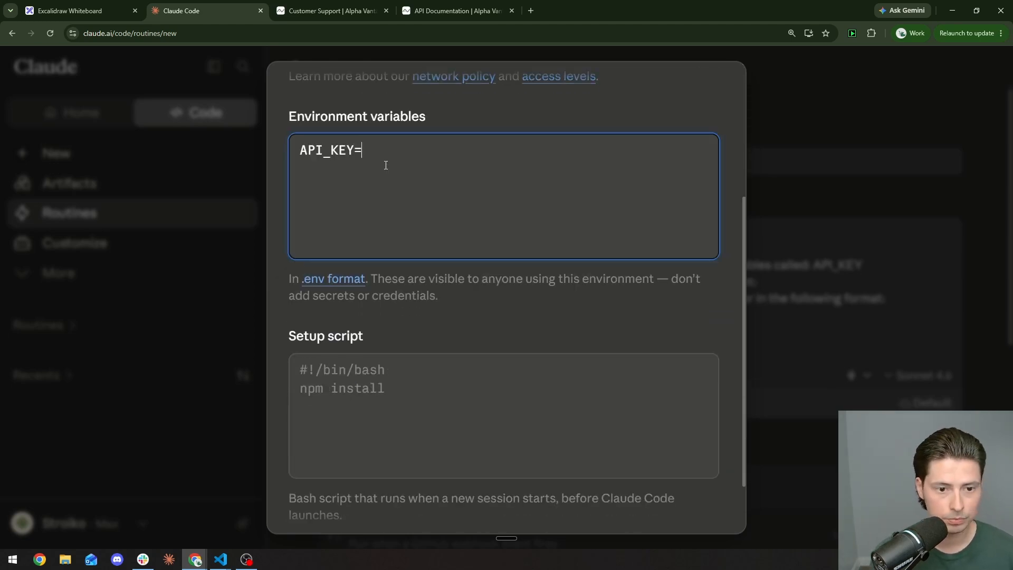
key(ctrl+v)
Step: Replace the API_KEY line in the environment variables with the full pasted line
scroll(521, 204, up, 1)
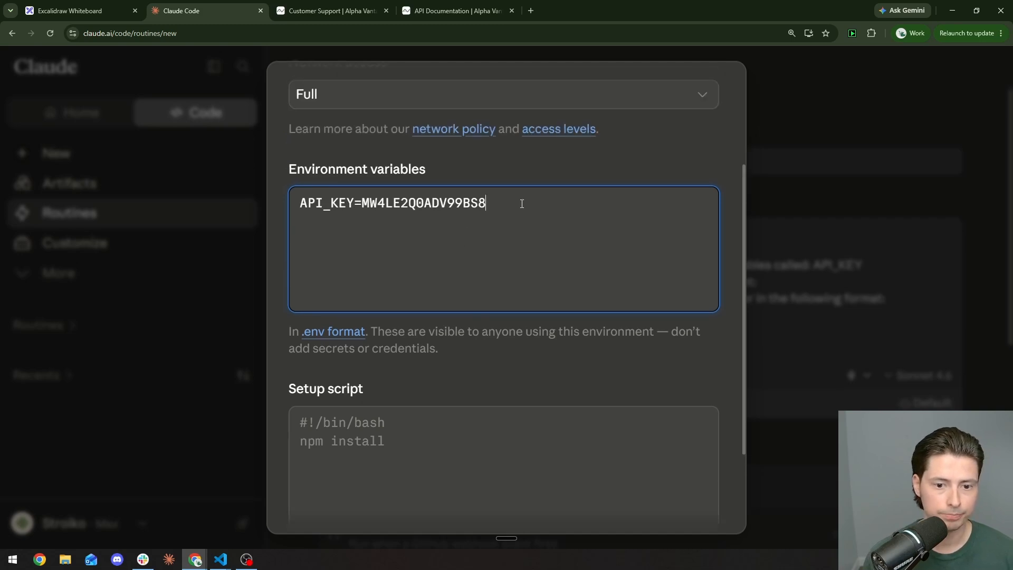
scroll(553, 277, down, 3)
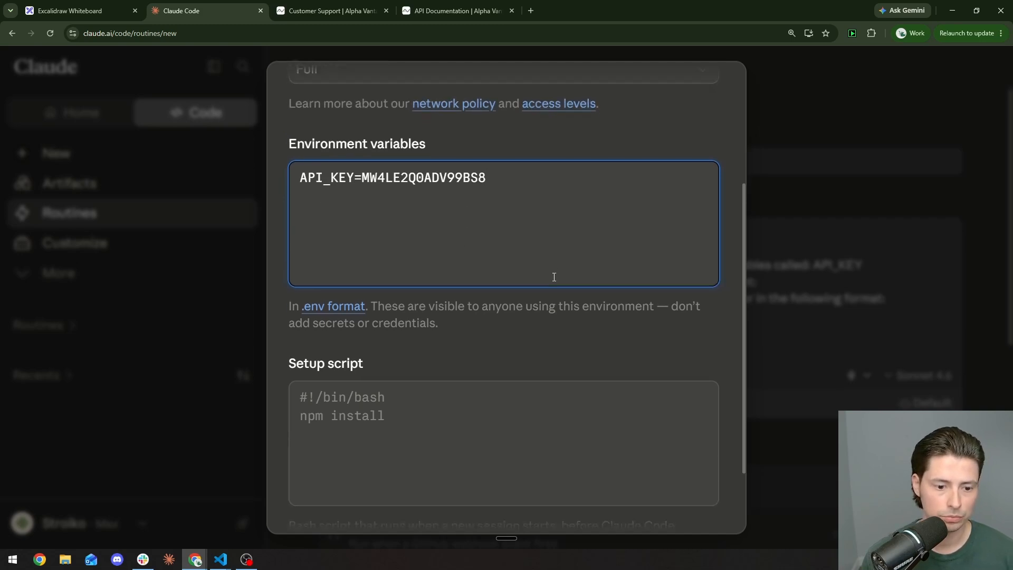
scroll(517, 320, up, 5)
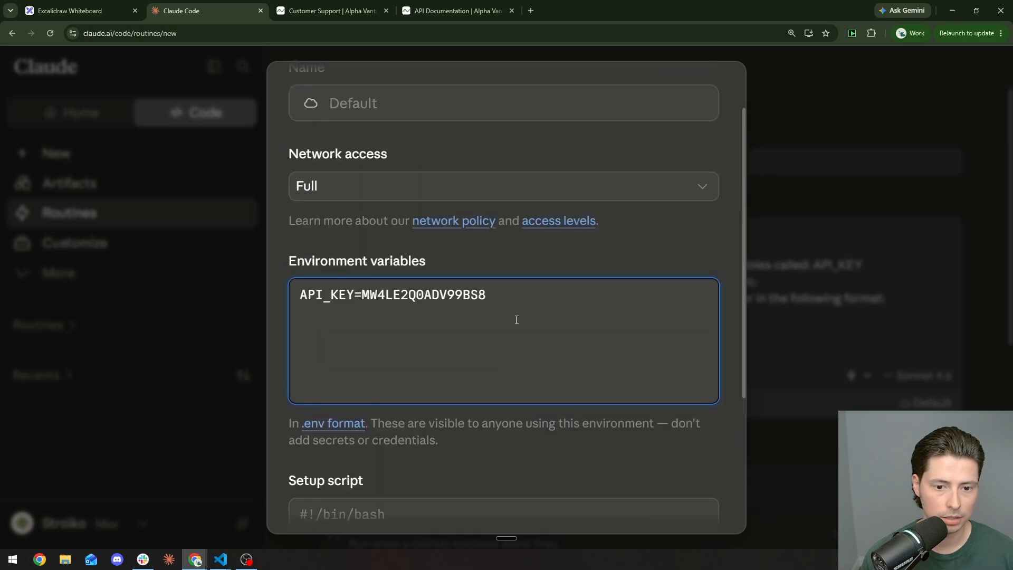
click(515, 443)
scroll(518, 443, down, 5)
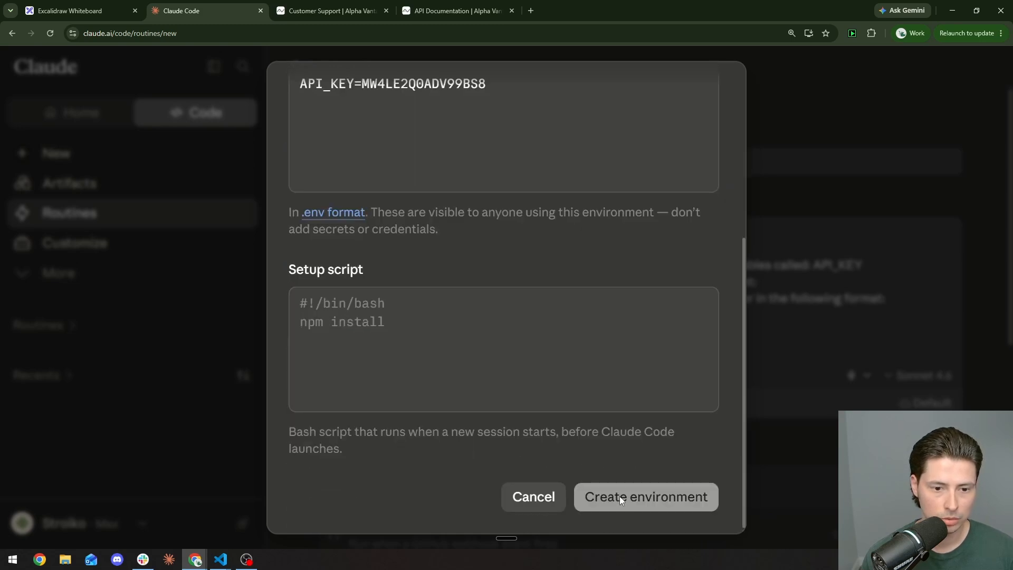
scroll(619, 495, up, 5)
click(525, 286)
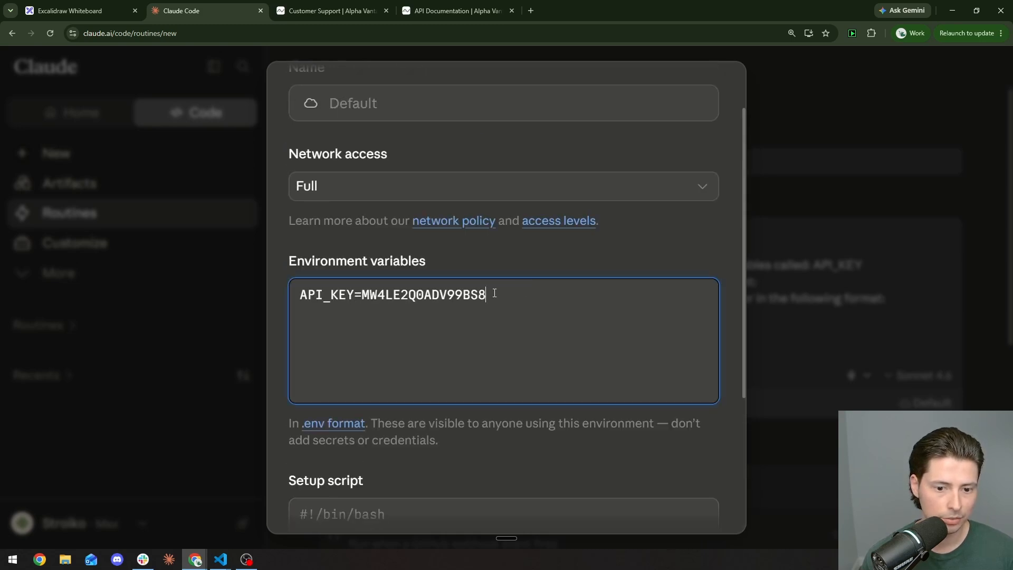
drag(494, 293, 297, 289)
key(ctrl+c)
key(BackSpace)
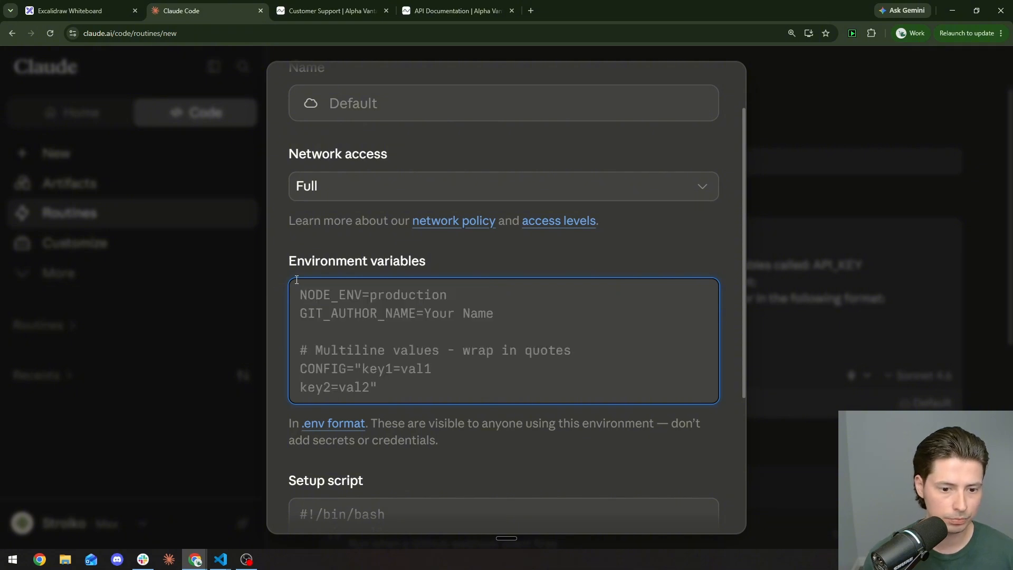
key(ctrl+v)
Step: Name the environment 'Stock Data' and create it
scroll(465, 150, up, 2)
click(440, 170)
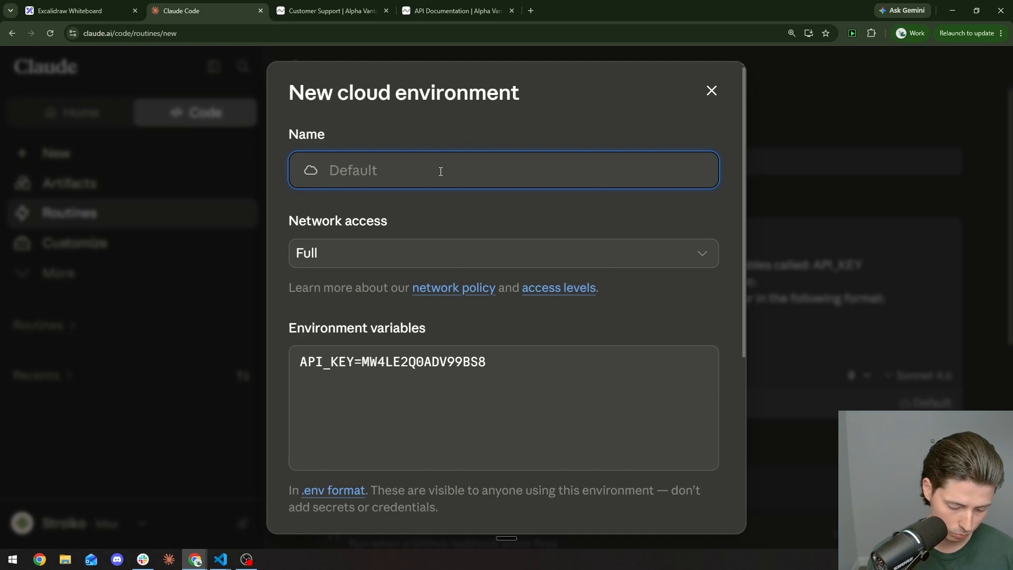
text(Stock Data)
scroll(538, 230, down, 3)
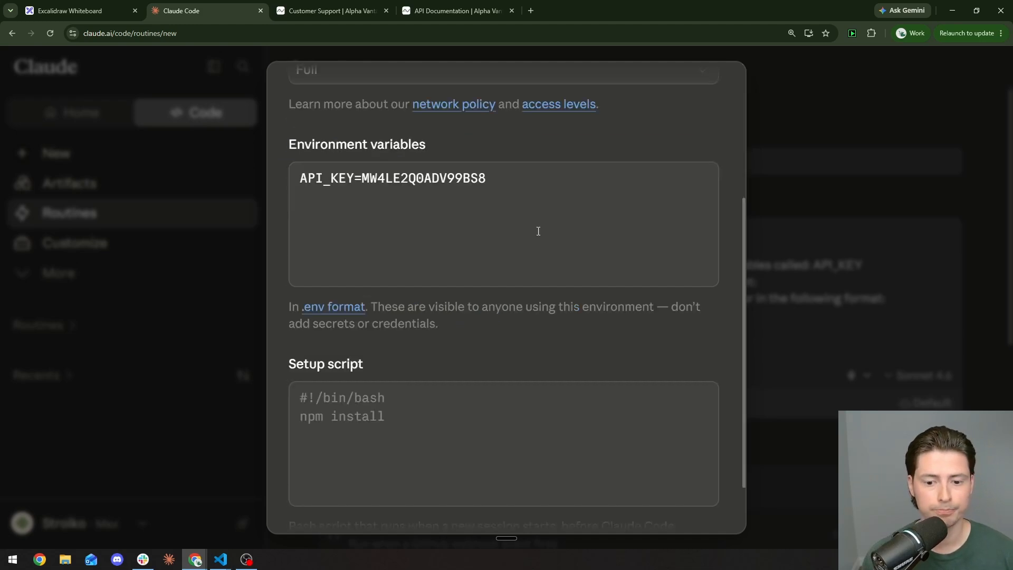
scroll(538, 231, down, 3)
click(690, 498)
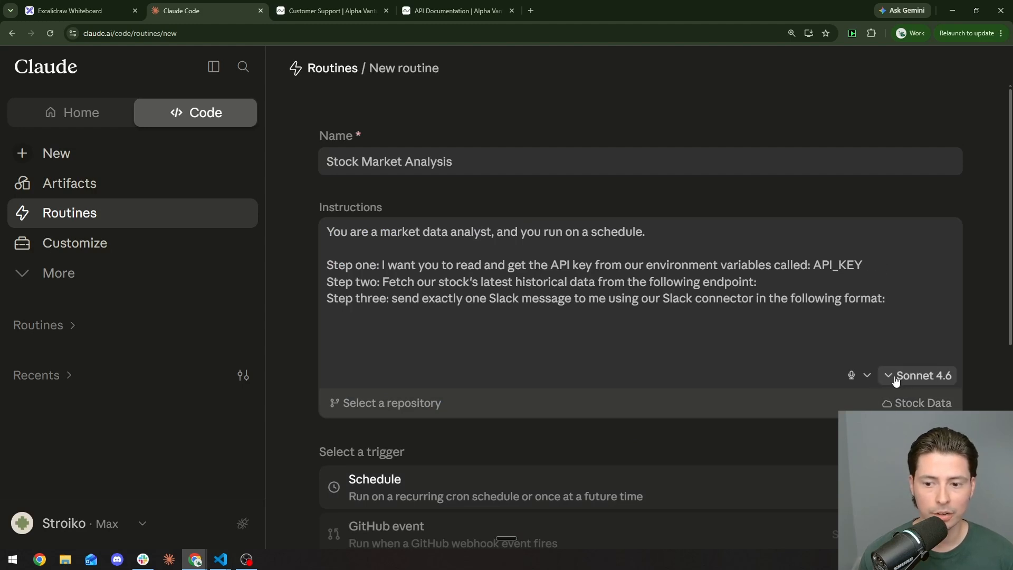
Step: Open the Stock Data environment's settings from the routine and save them
click(910, 405)
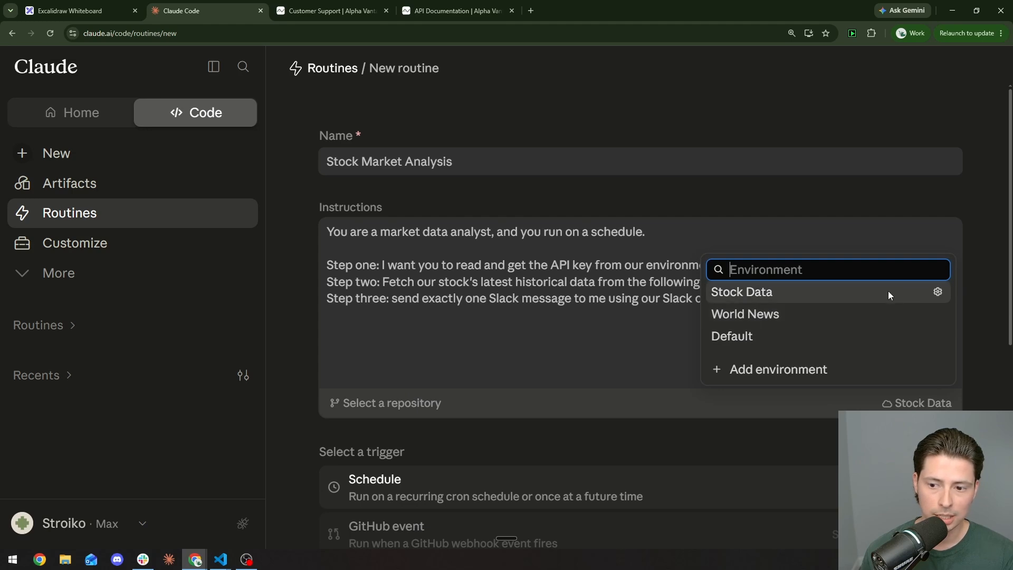
click(938, 291)
scroll(391, 231, down, 4)
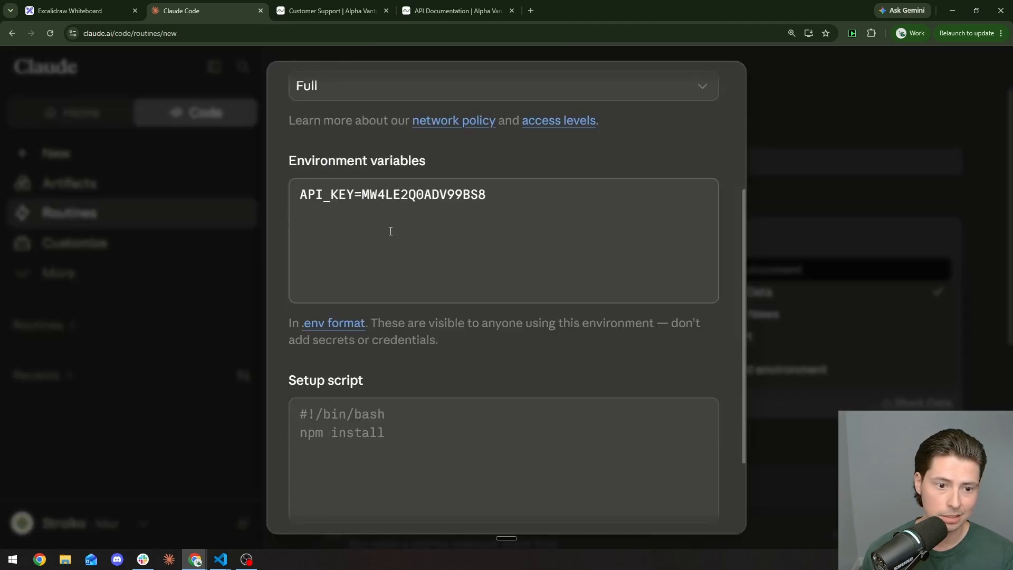
scroll(639, 149, up, 1)
scroll(685, 317, down, 5)
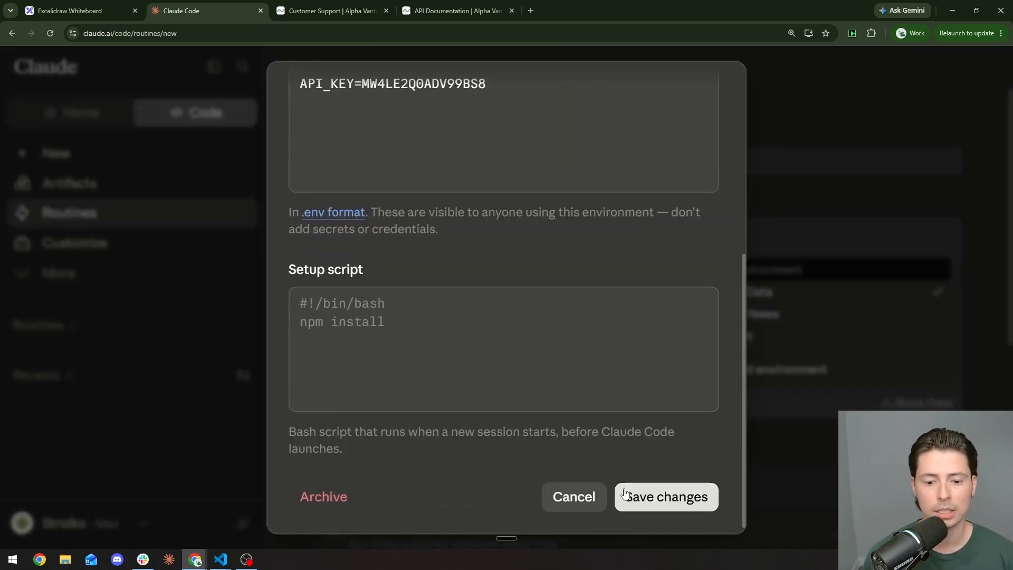
click(630, 496)
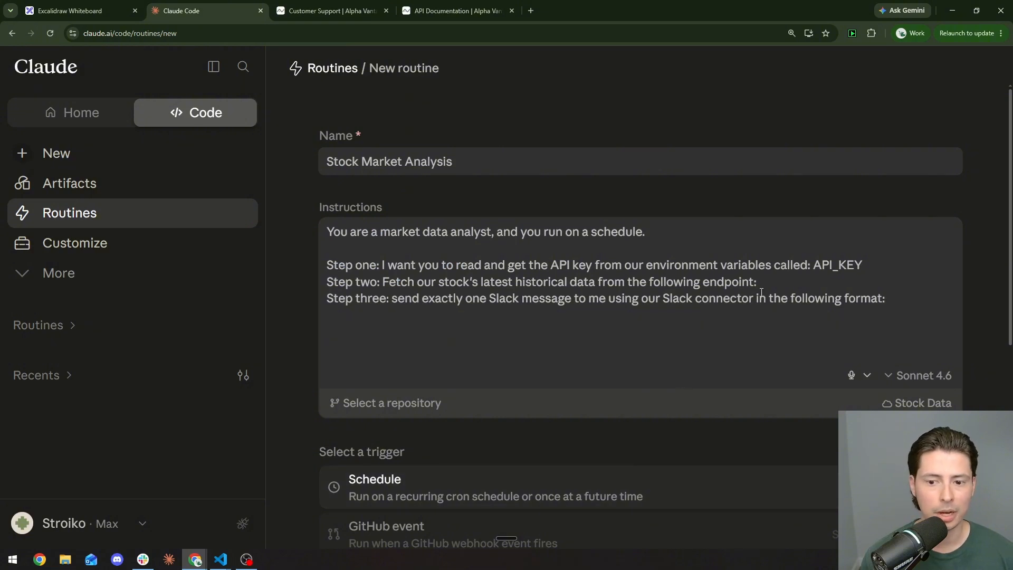
Step: Select the weekly S&P 500 example URL in Alpha Vantage's API documentation and return to Claude
click(468, 8)
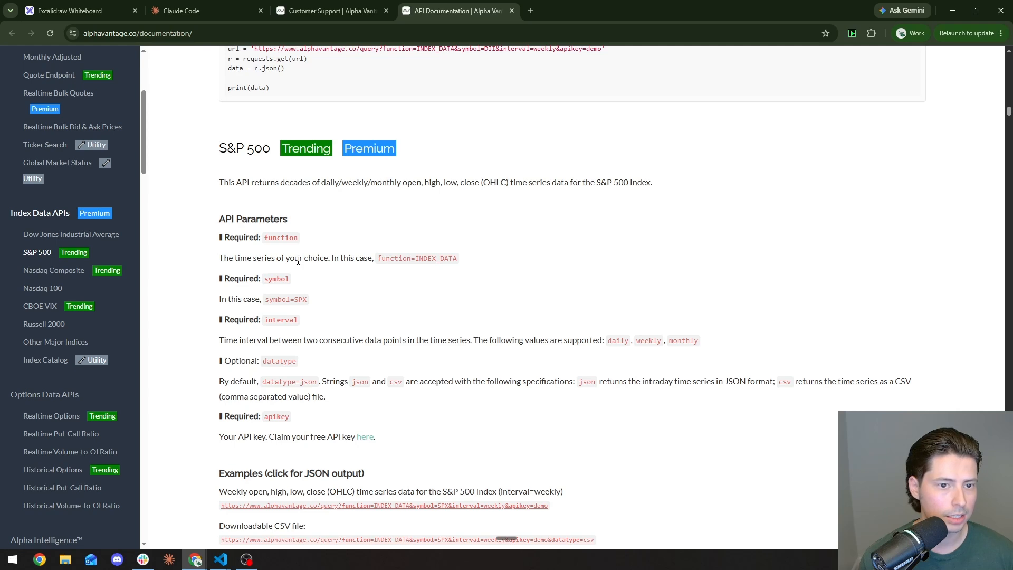
scroll(100, 253, up, 6)
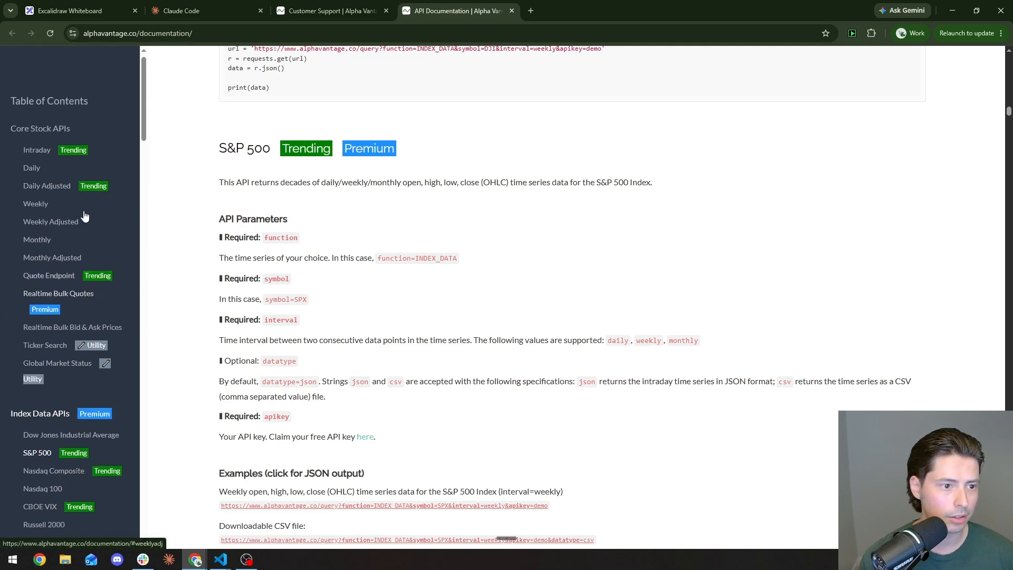
scroll(63, 290, down, 5)
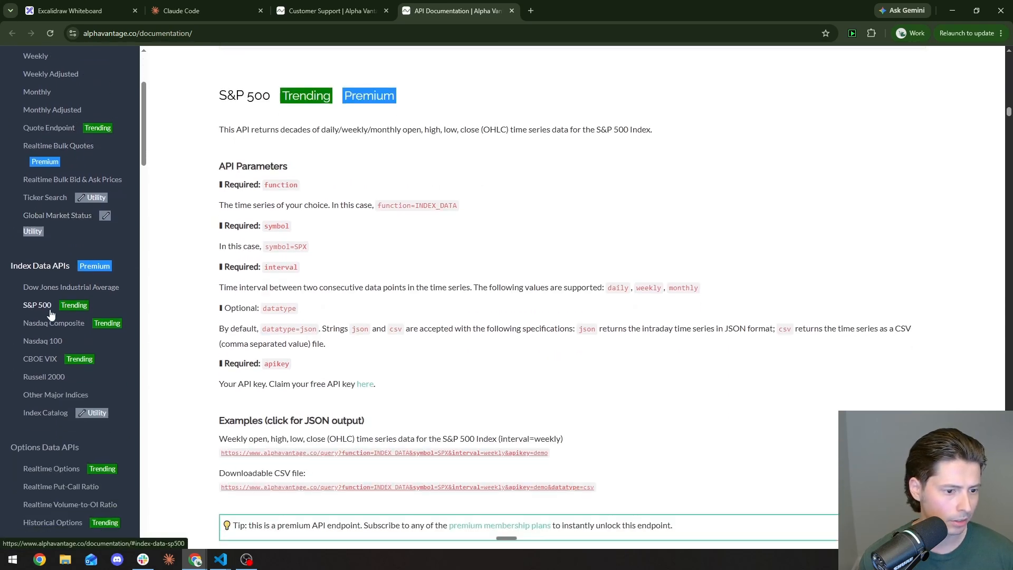
click(42, 309)
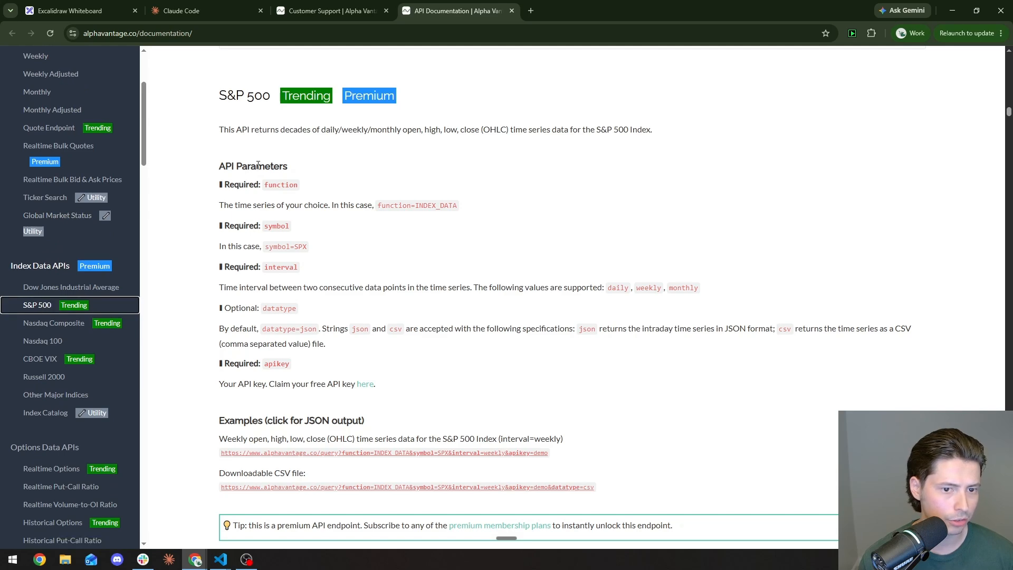
scroll(260, 166, down, 3)
scroll(260, 166, down, 2)
scroll(296, 191, up, 2)
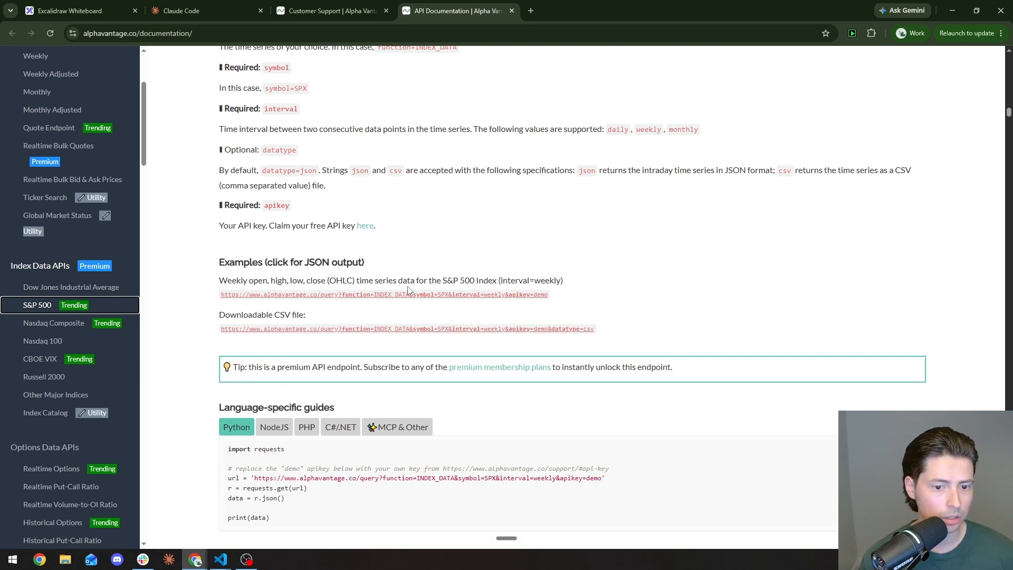
key(ctrl+plus)
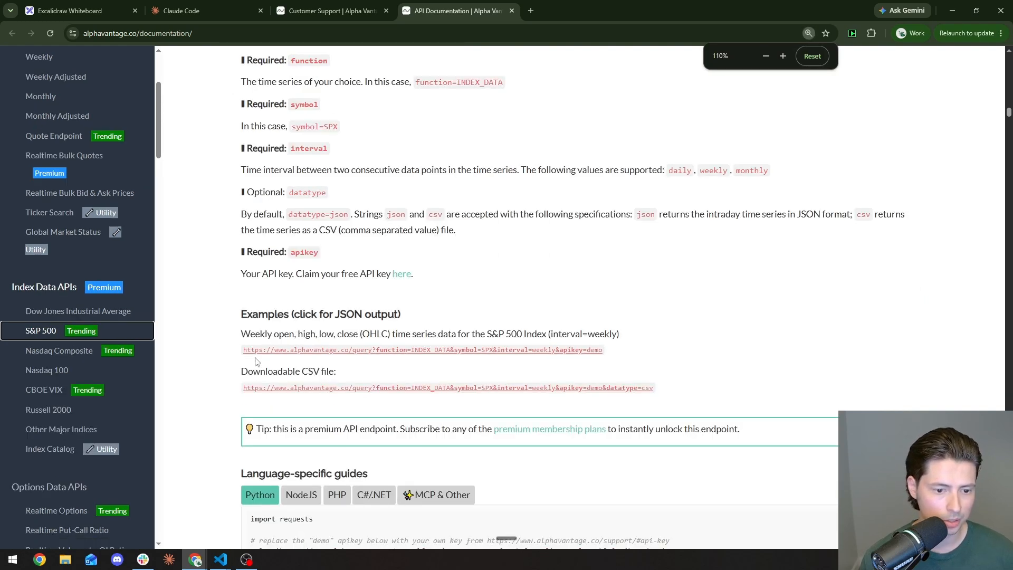
drag(243, 350, 612, 353)
key(ctrl+c)
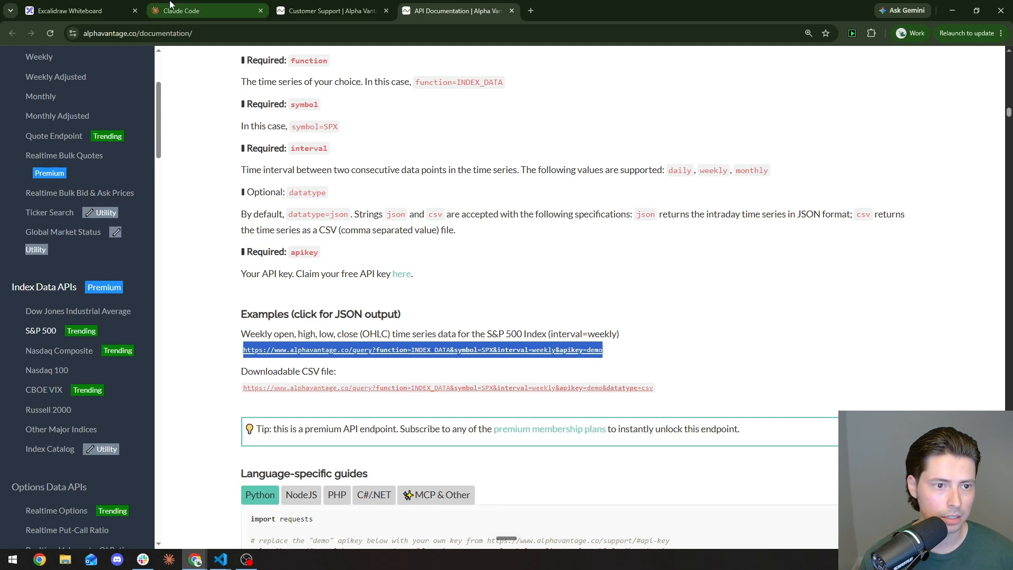
click(203, 10)
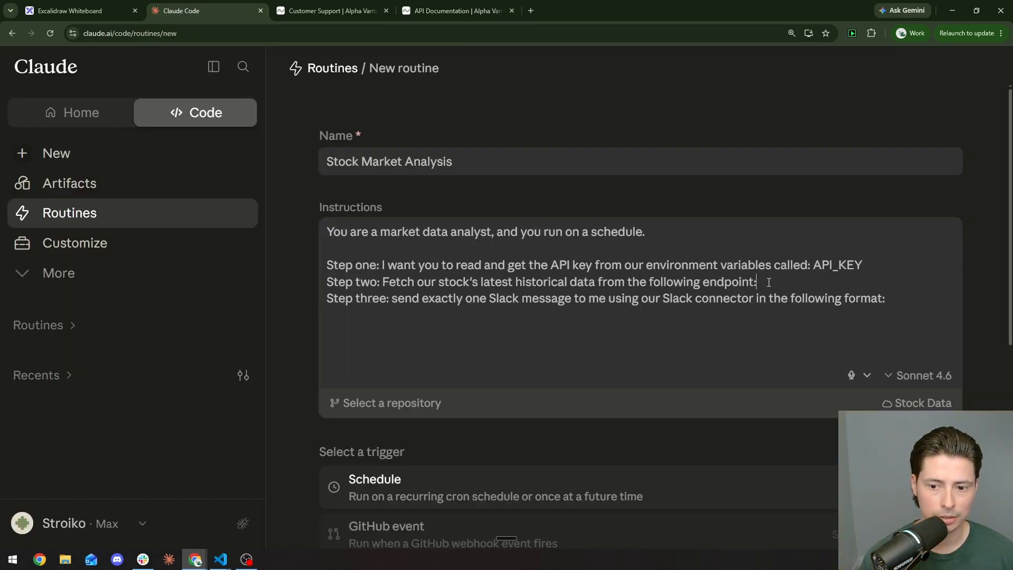
Step: Paste the weekly S&P 500 endpoint into step two and replace 'demo' with the key variable name
key(ctrl+v)
drag(858, 272, 822, 270)
key(ctrl+c)
drag(892, 302, 928, 305)
key(ctrl+v)
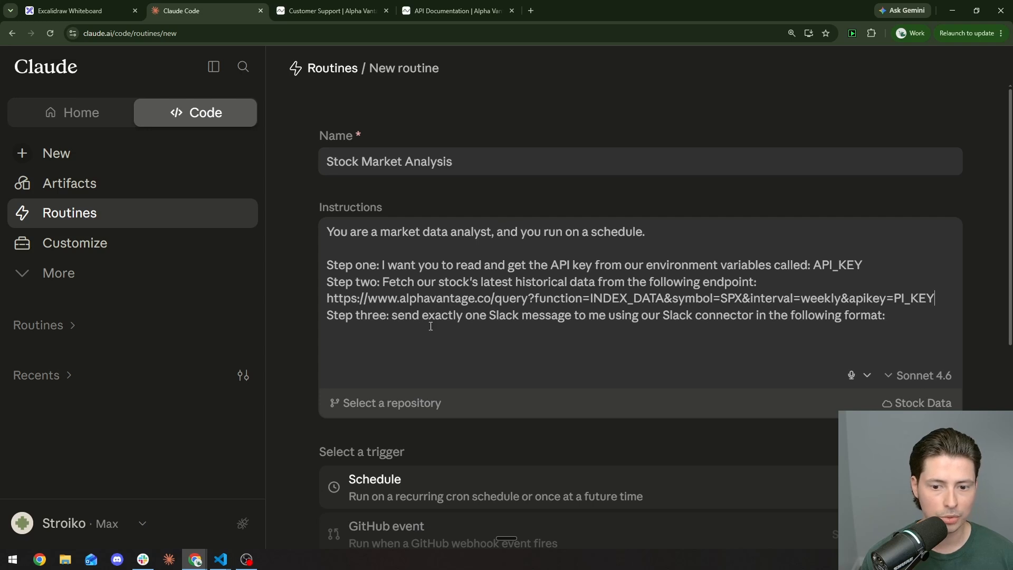
Step: Open the weekly S&P 500 example's JSON output from the API documentation
click(345, 5)
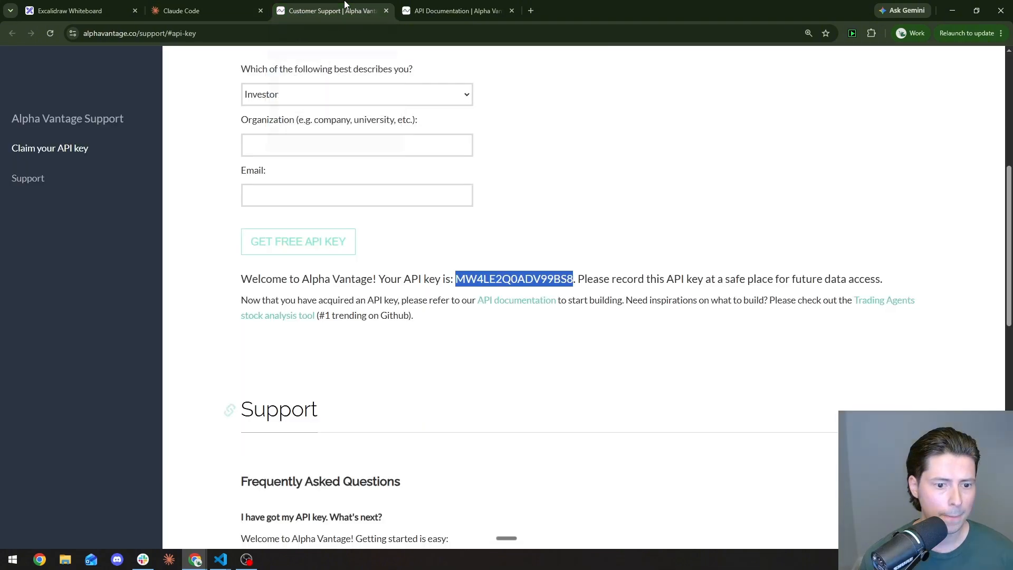
click(437, 7)
click(463, 310)
scroll(463, 303, down, 1)
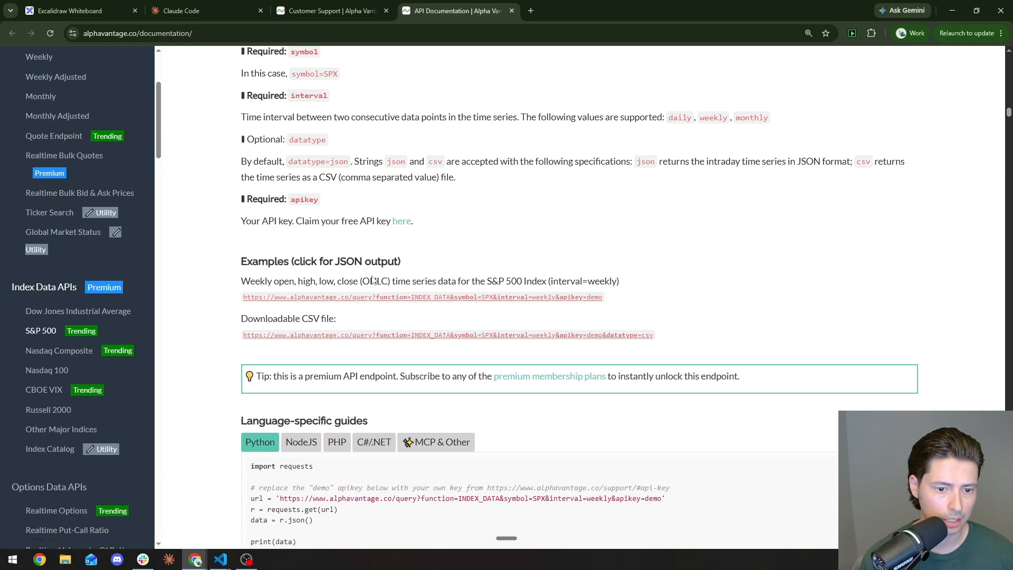
click(360, 299)
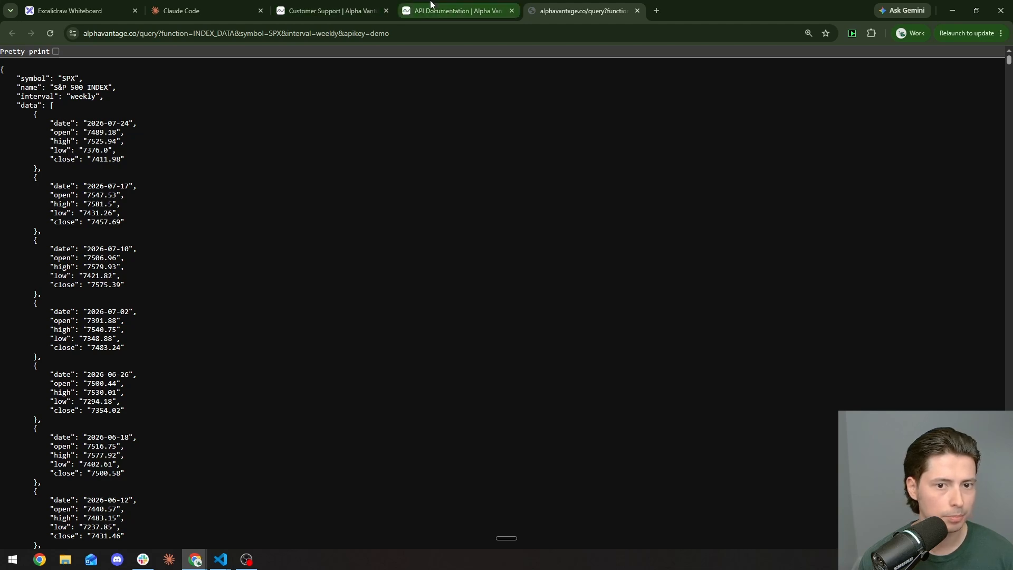
Step: Begin the Slack message format line with 'Symbol: {symbol} - Date:' using the JSON field name
key(ctrl+2)
key(shift+Return)
text(" Symbol: {)
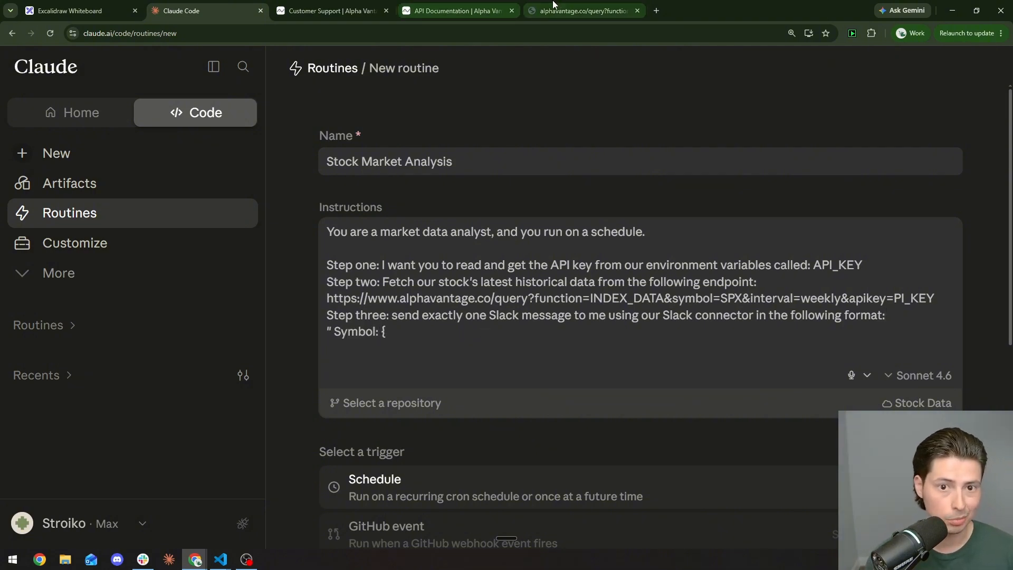
key(ctrl+5)
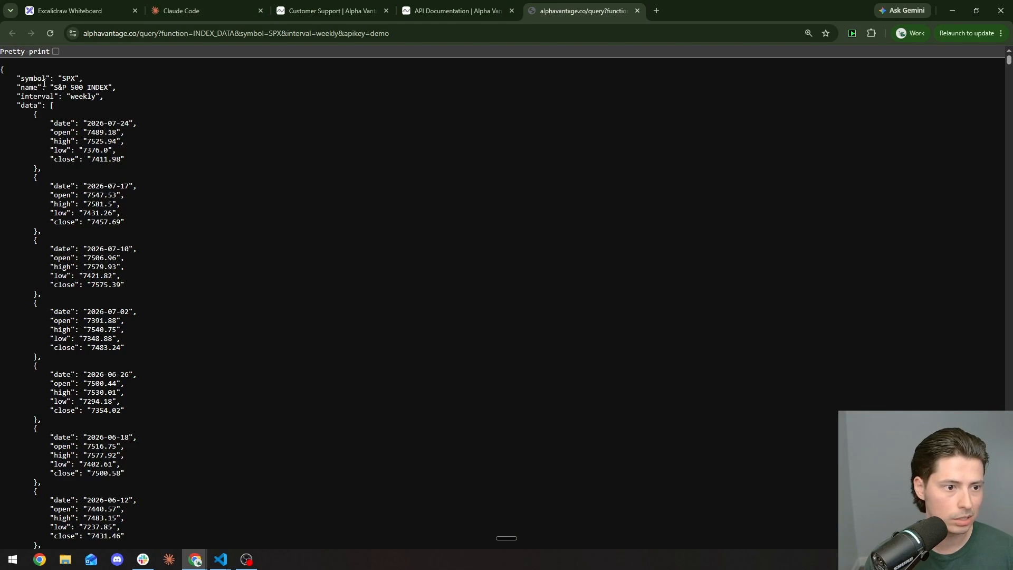
drag(22, 79, 45, 79)
key(ctrl+c)
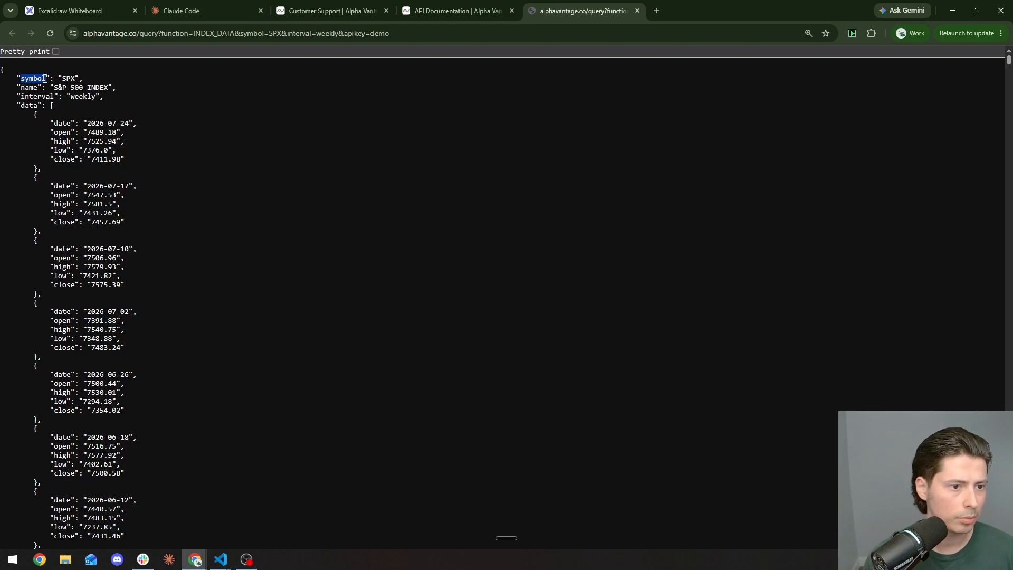
key(ctrl+2)
text({)
key(ctrl+v)
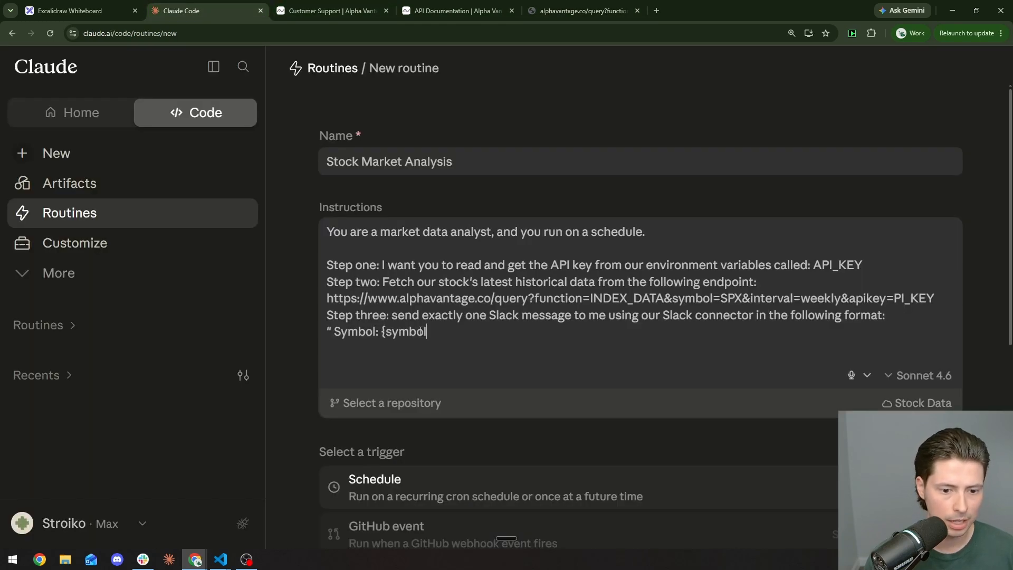
text(} -)
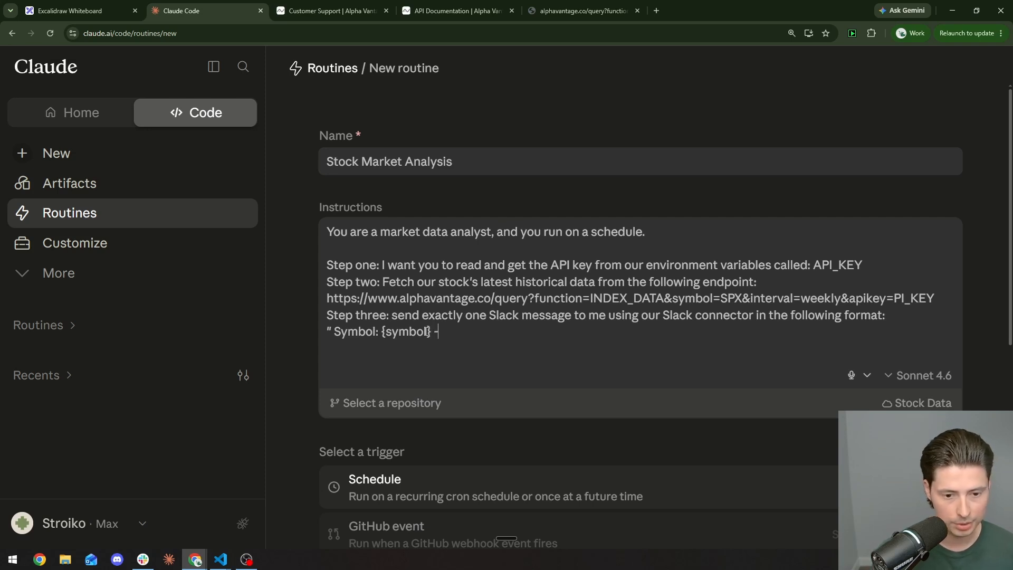
text( Date:)
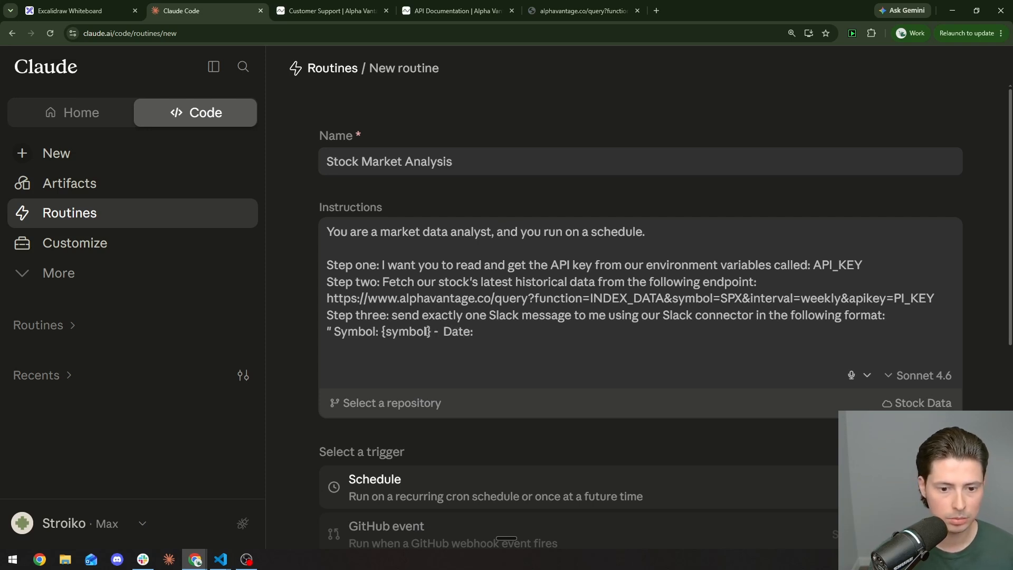
Step: Finish the format line with {date}, High {high} and Low {low} placeholders
click(586, 11)
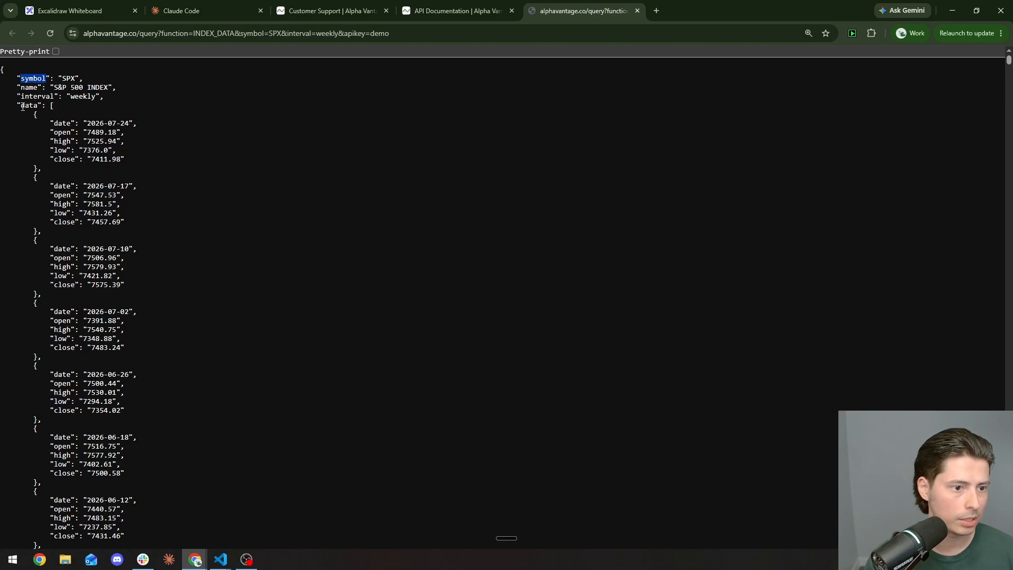
double_click(58, 122)
click(327, 11)
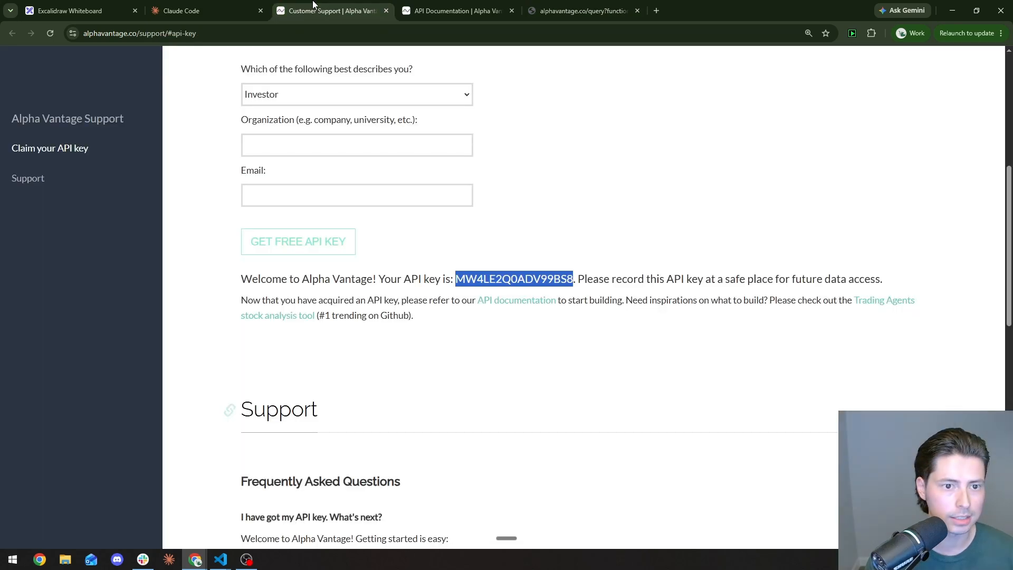
click(208, 6)
text(Hi)
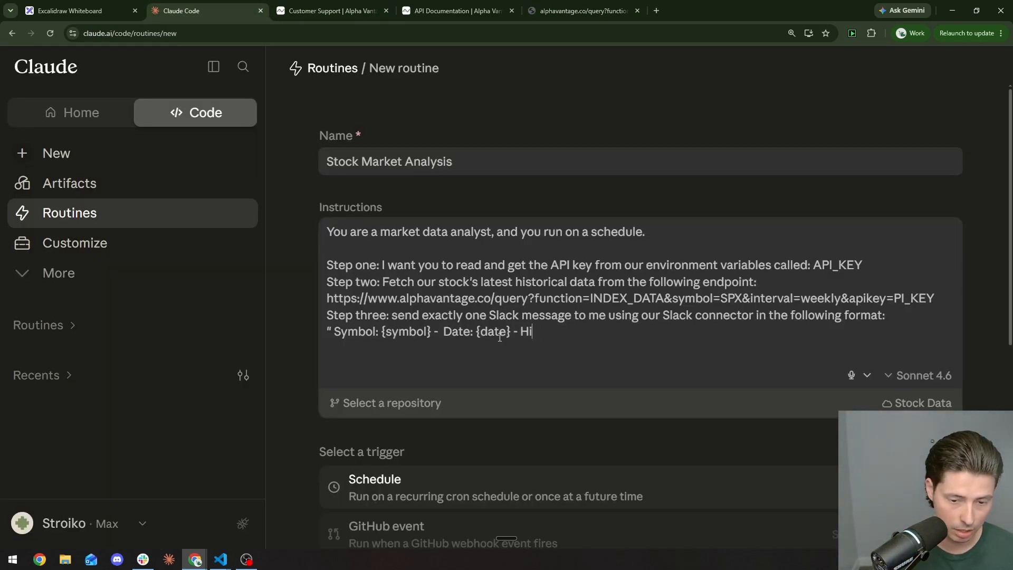
text(gh: - Low)
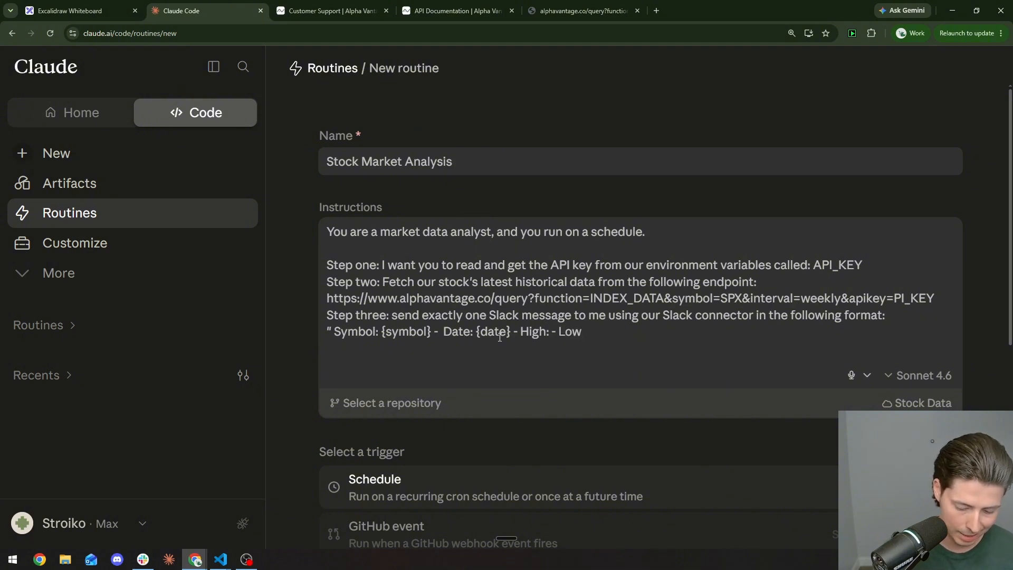
text(:)
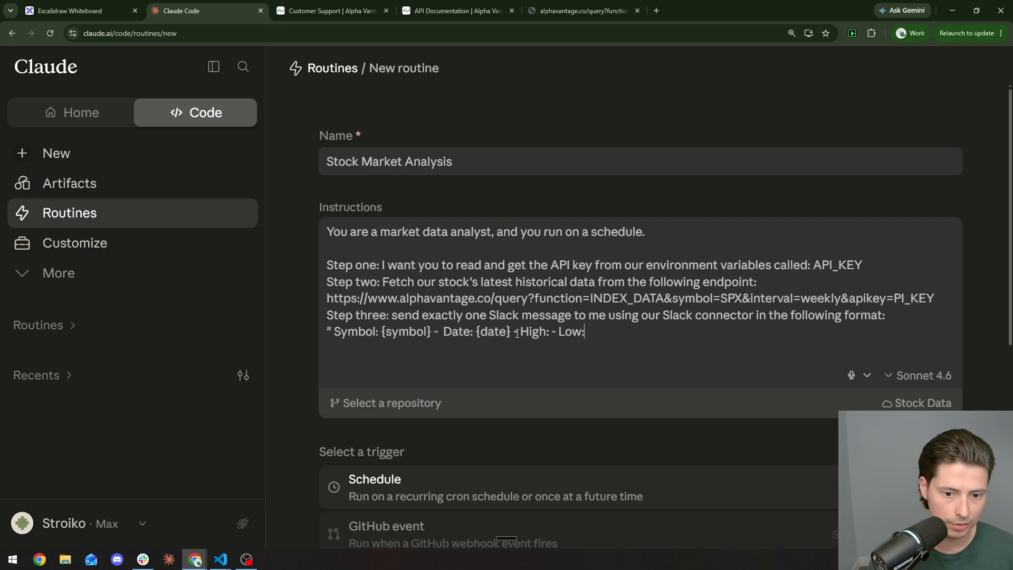
drag(511, 332, 477, 333)
text(low})
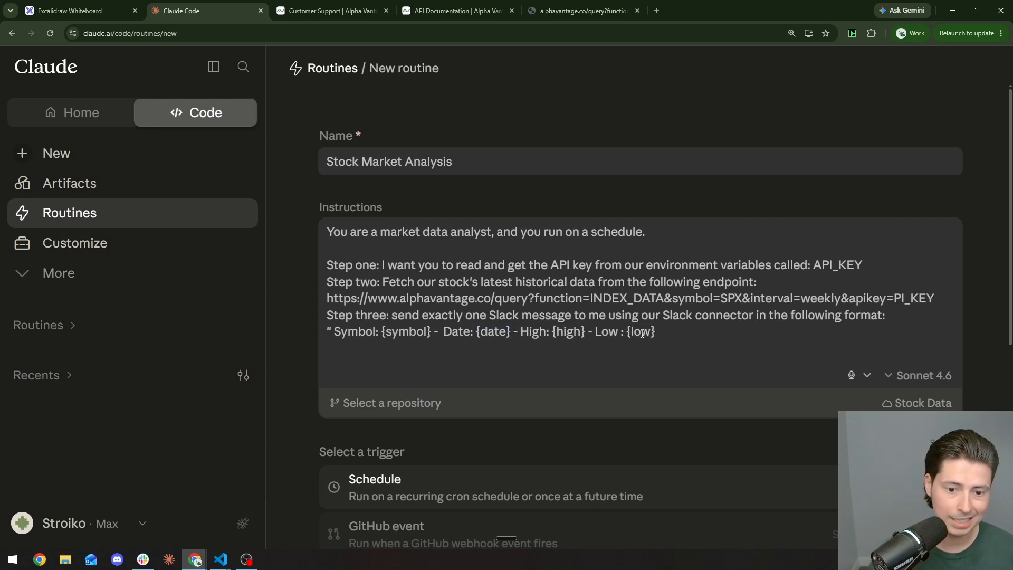
text(")
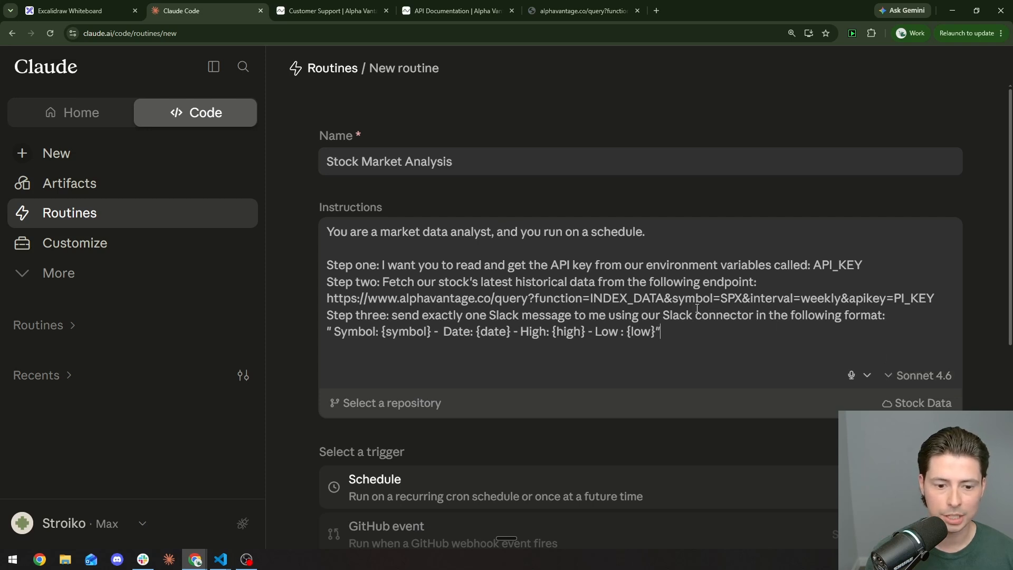
Step: Give the routine a daily schedule trigger at 9:00 AM
scroll(697, 309, down, 4)
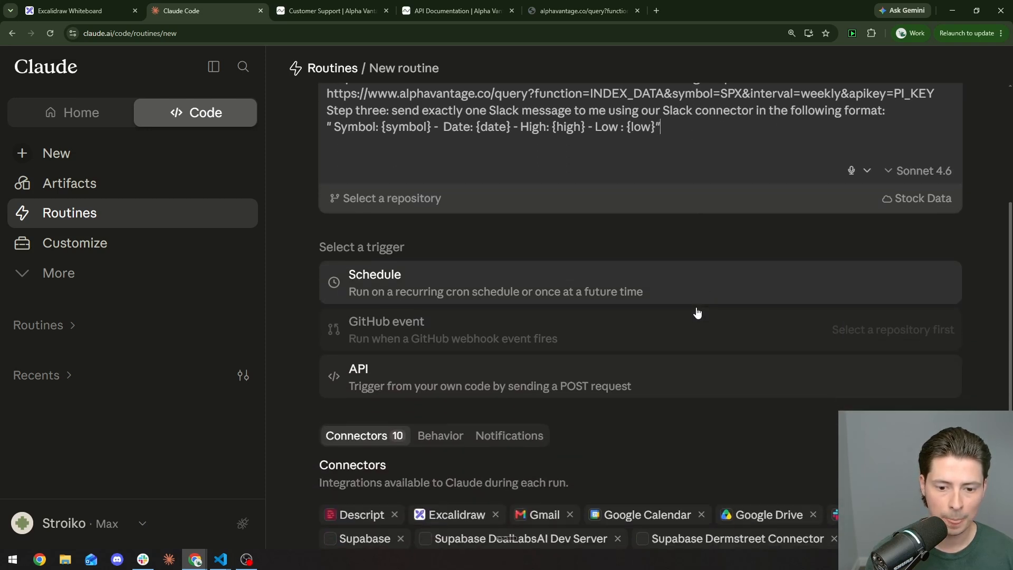
click(547, 275)
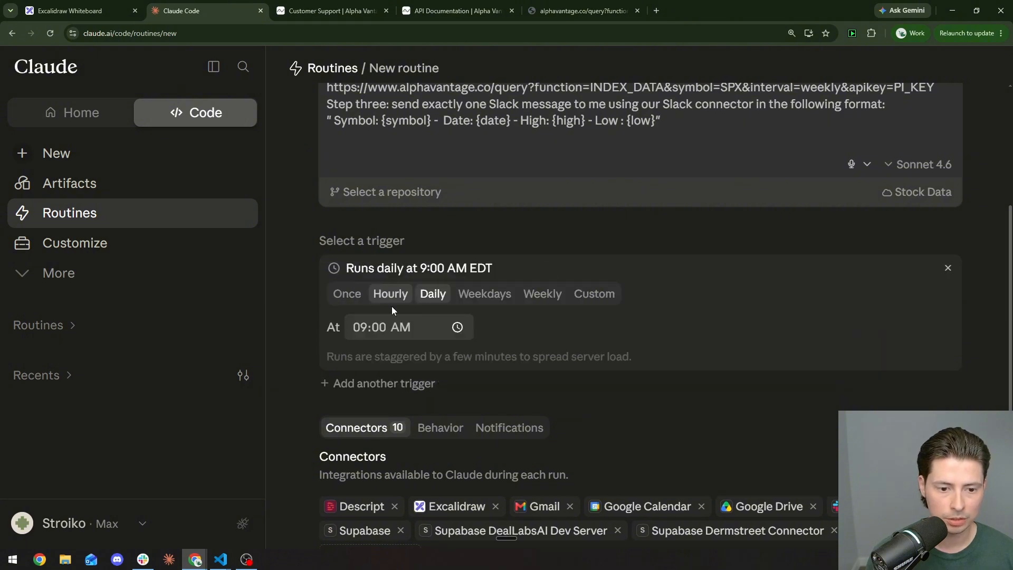
scroll(393, 317, down, 3)
Step: Remove the Descript, Excalidraw, Gmail, Supabase, visualize, Google Drive and Calendar connectors, keeping only Slack
click(400, 358)
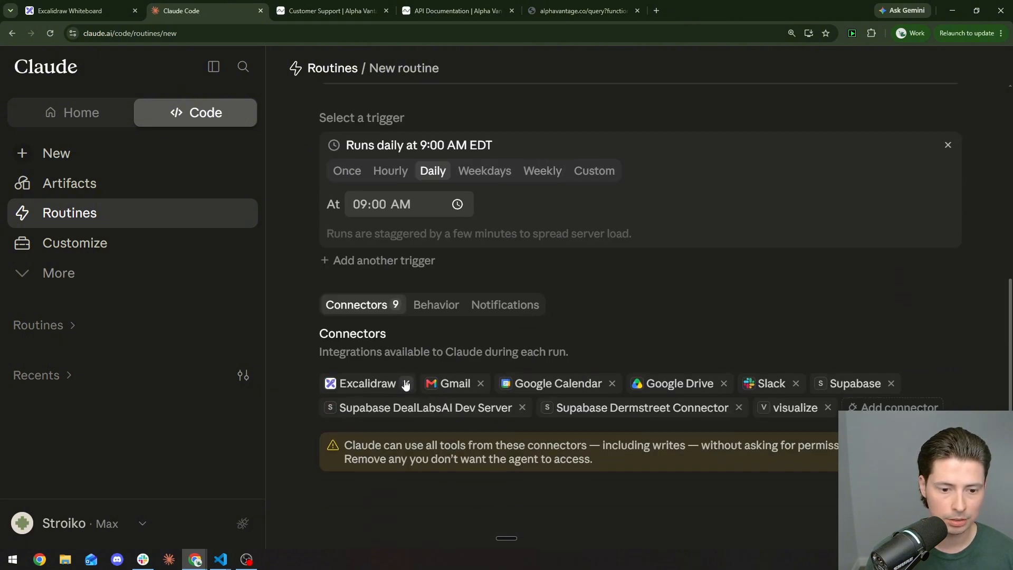
click(405, 383)
click(397, 384)
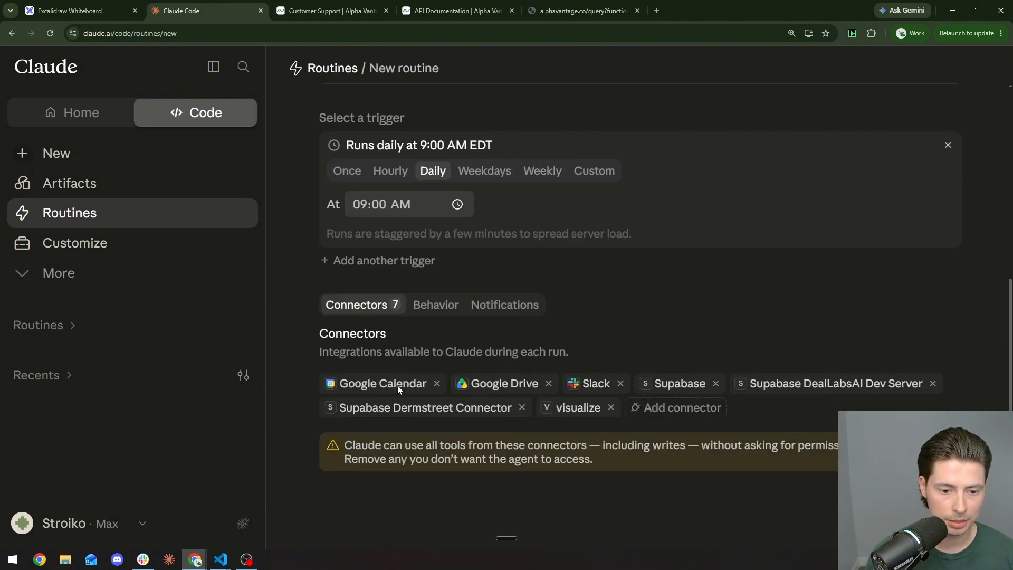
click(522, 407)
click(715, 382)
click(836, 384)
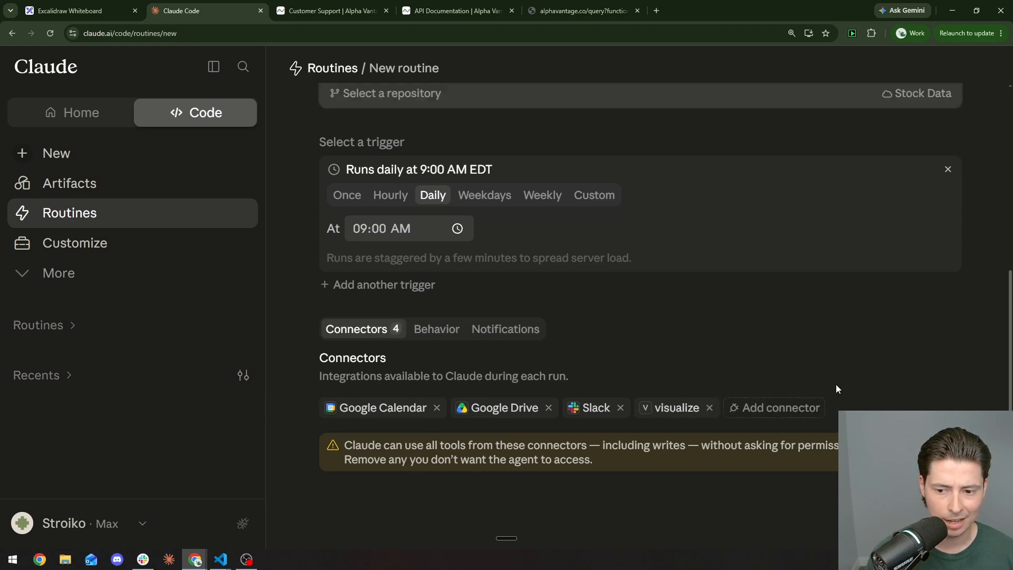
click(711, 407)
click(549, 408)
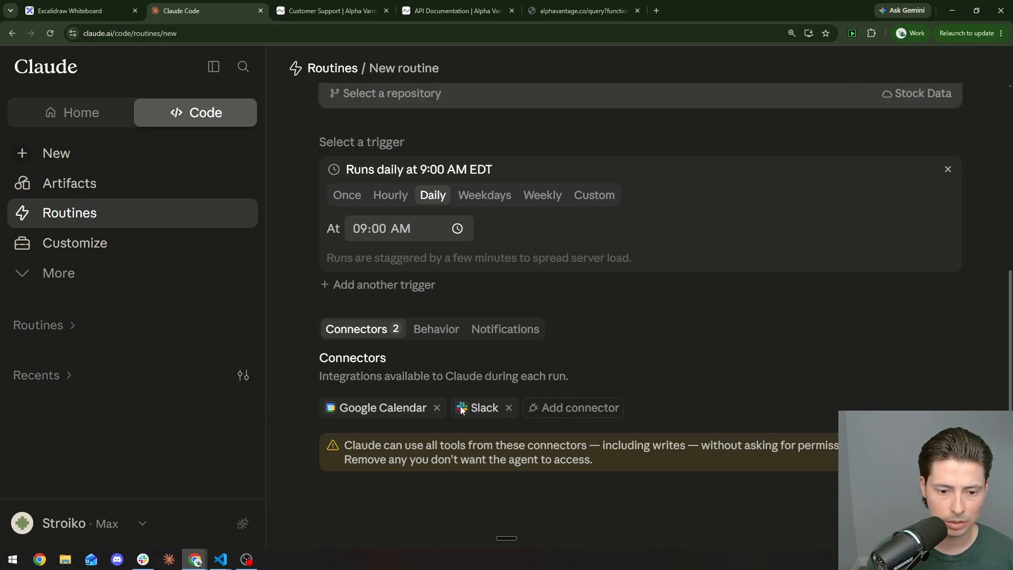
click(437, 408)
scroll(802, 373, up, 5)
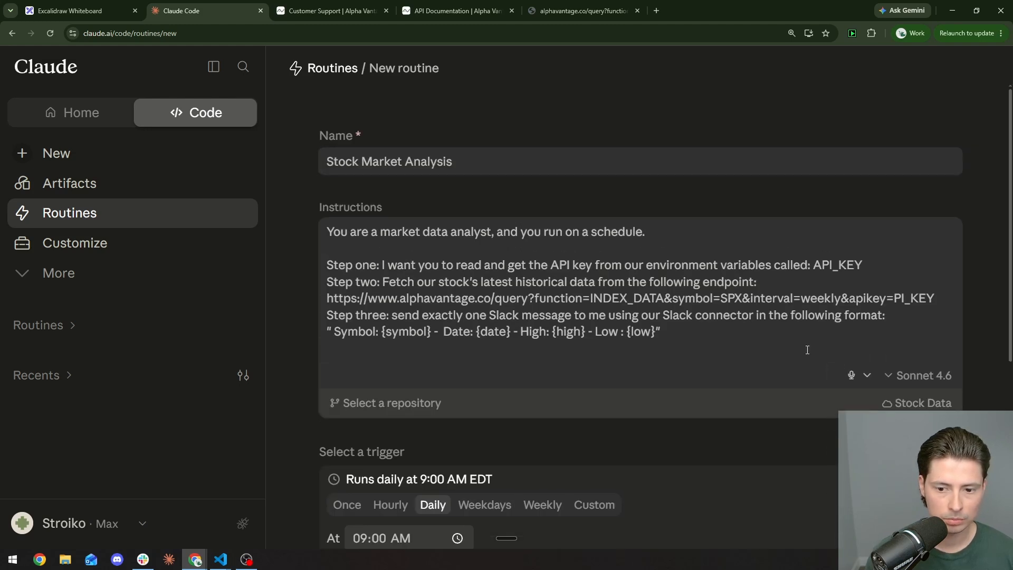
Step: Dictate a 'Done condition' line requiring exactly one Slack DM at the end of the instructions
click(764, 332)
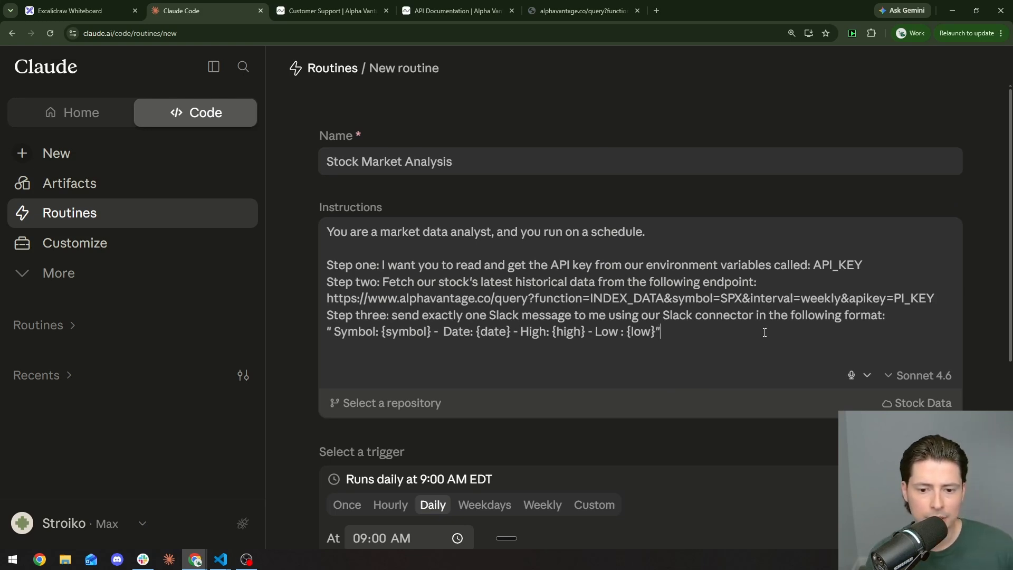
key(Return)
key(Return)
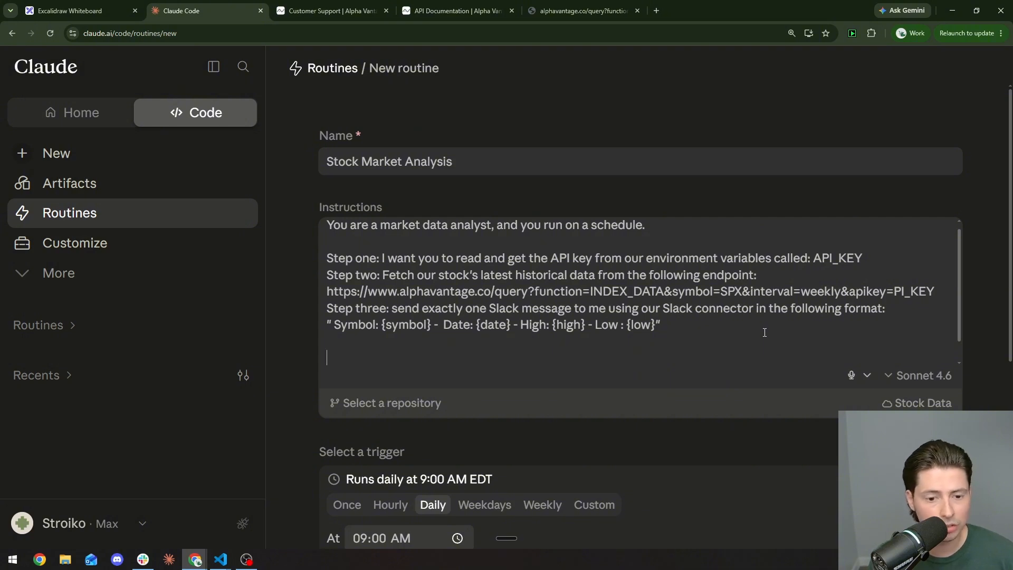
key(ctrl+super+space)
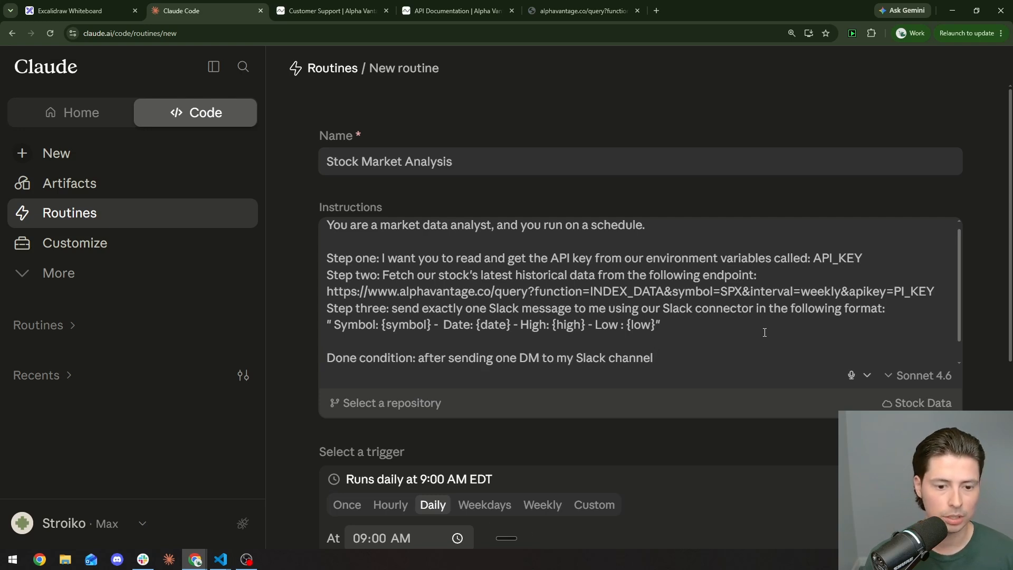
key(shift+Return)
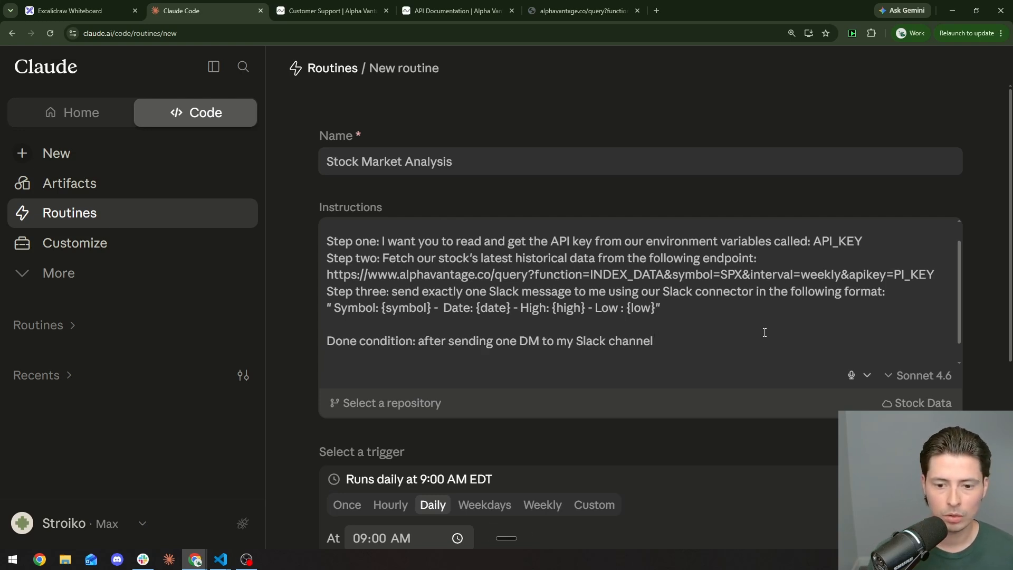
scroll(764, 333, down, 1)
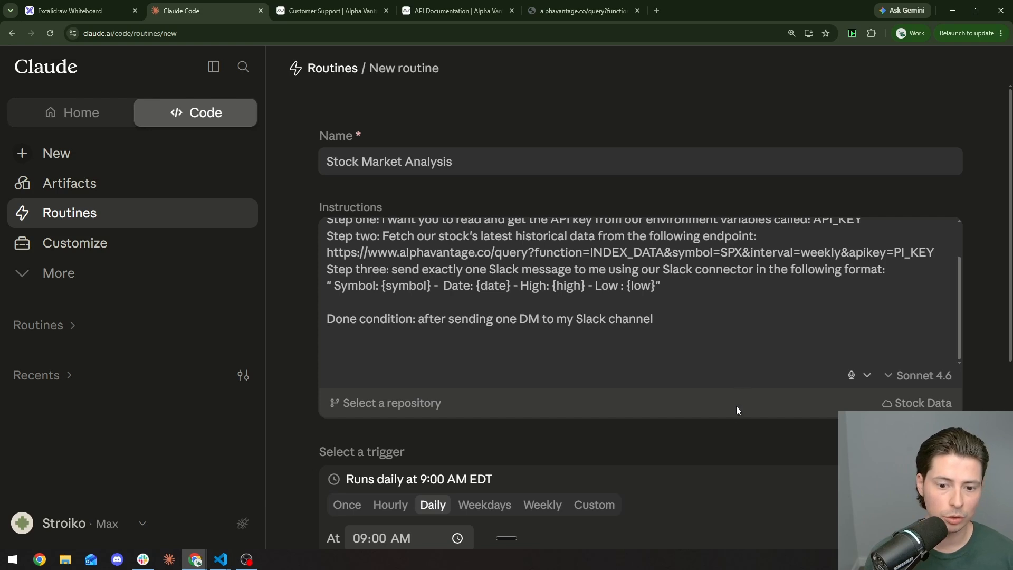
scroll(733, 429, down, 5)
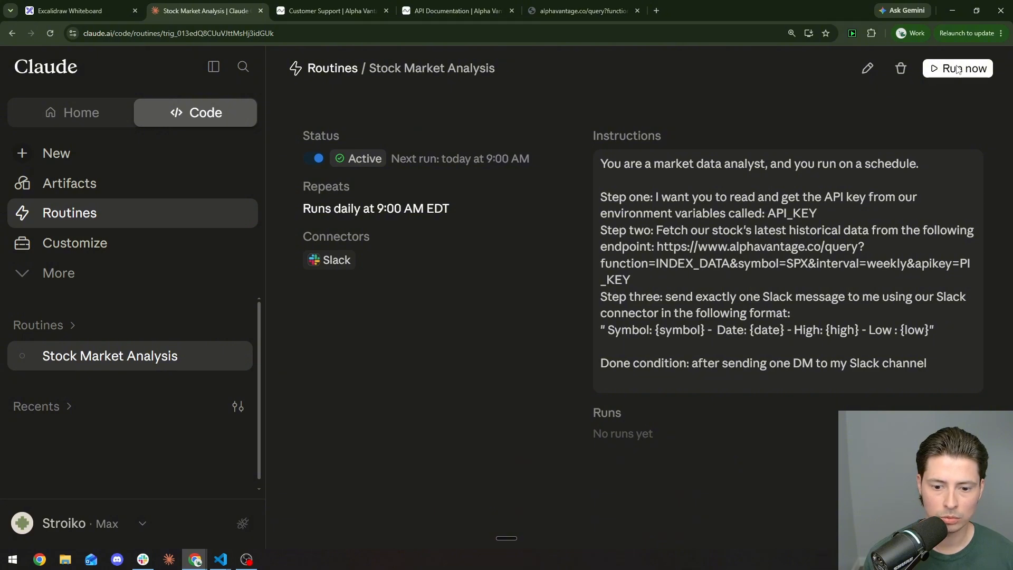
Step: Run the routine now and review the session output showing INDEX_DATA needs premium access
click(957, 69)
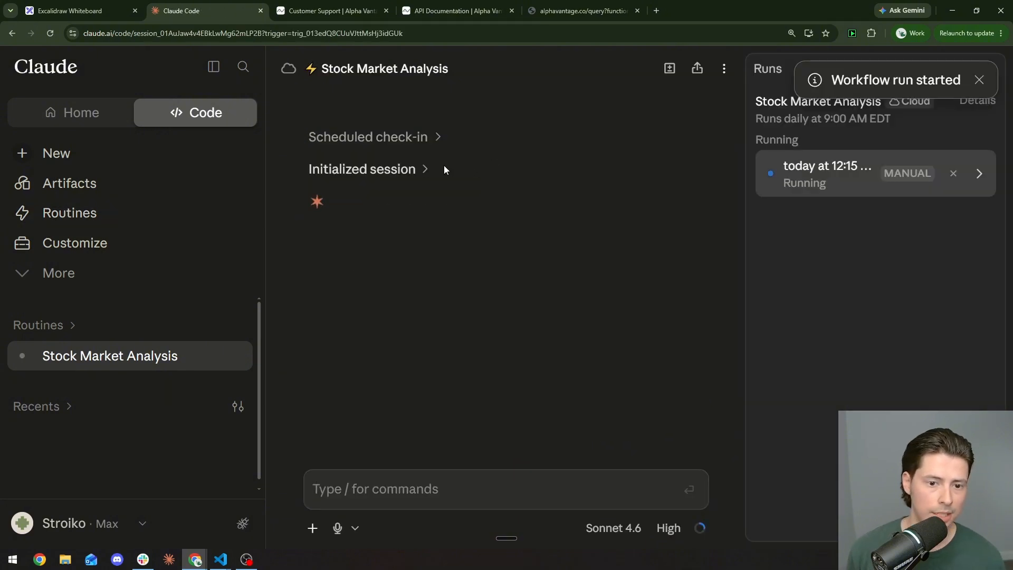
click(411, 169)
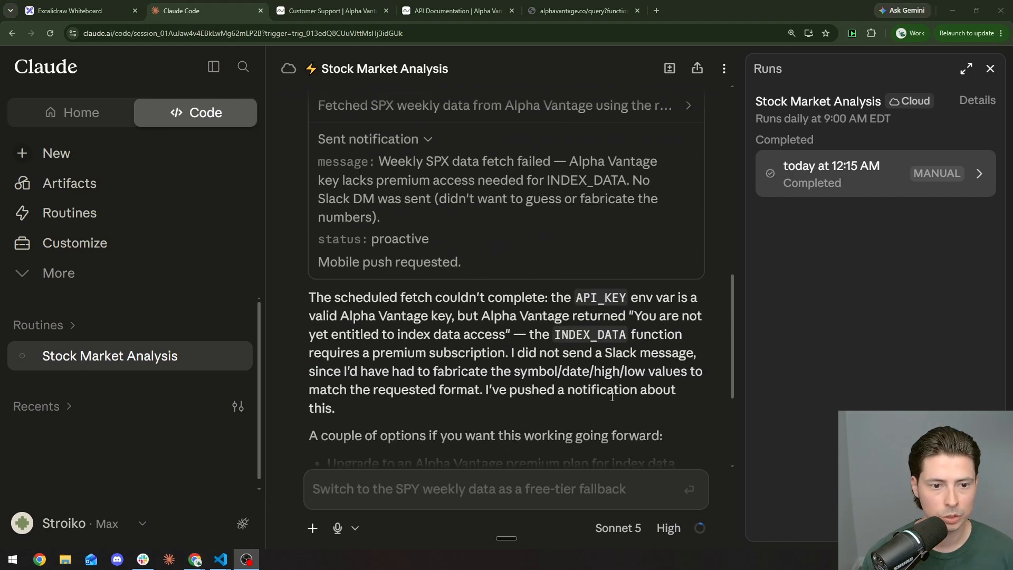
scroll(610, 398, up, 1)
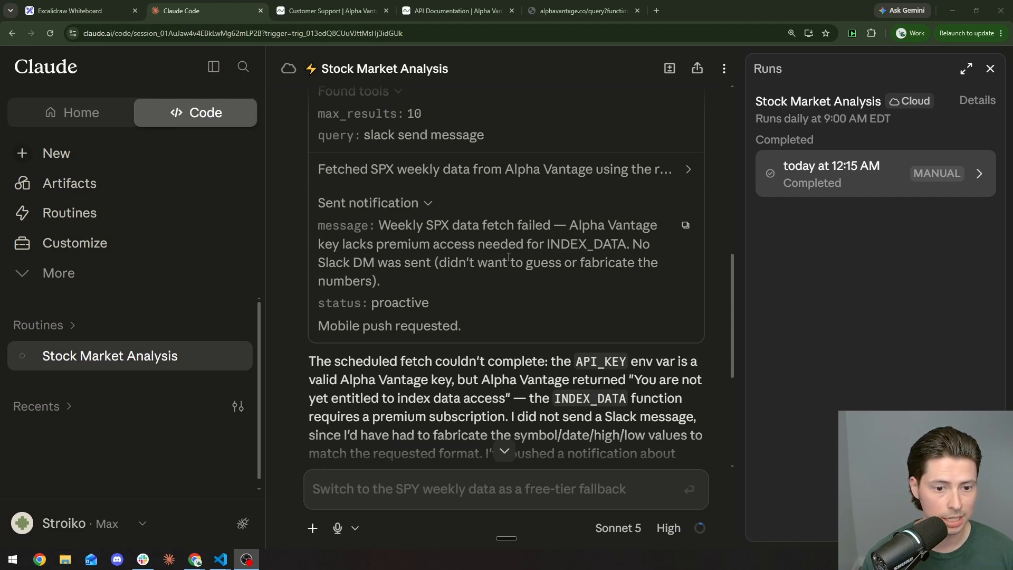
scroll(440, 261, down, 5)
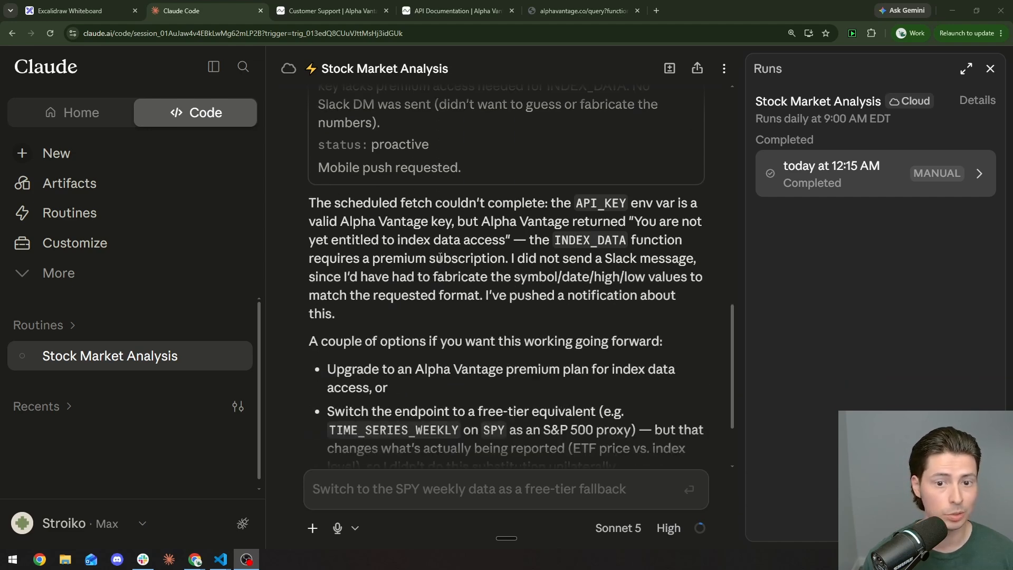
scroll(438, 260, up, 6)
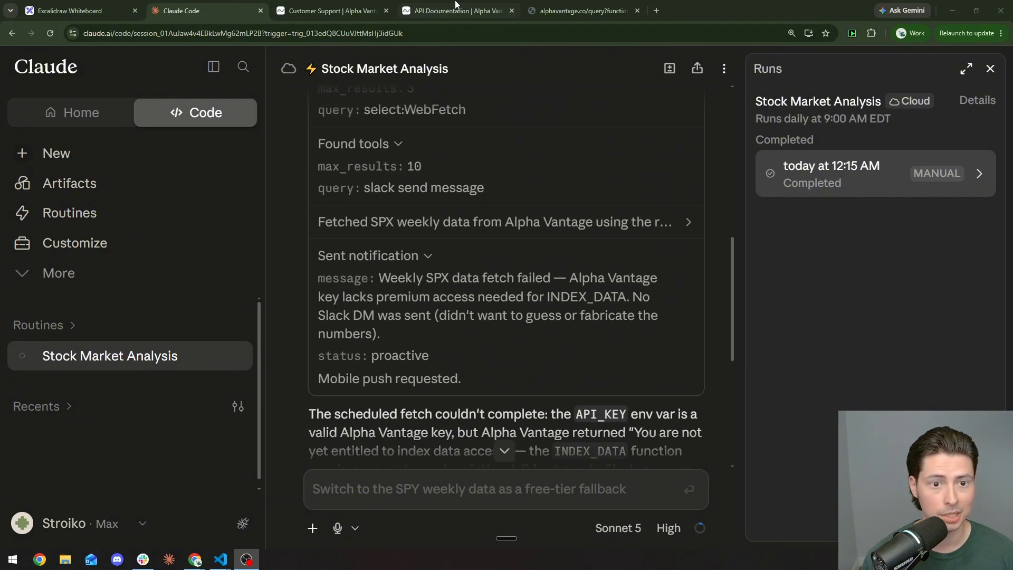
Step: Find and select the IBM TIME_SERIES_MONTHLY example URL in the Alpha Vantage docs
click(463, 6)
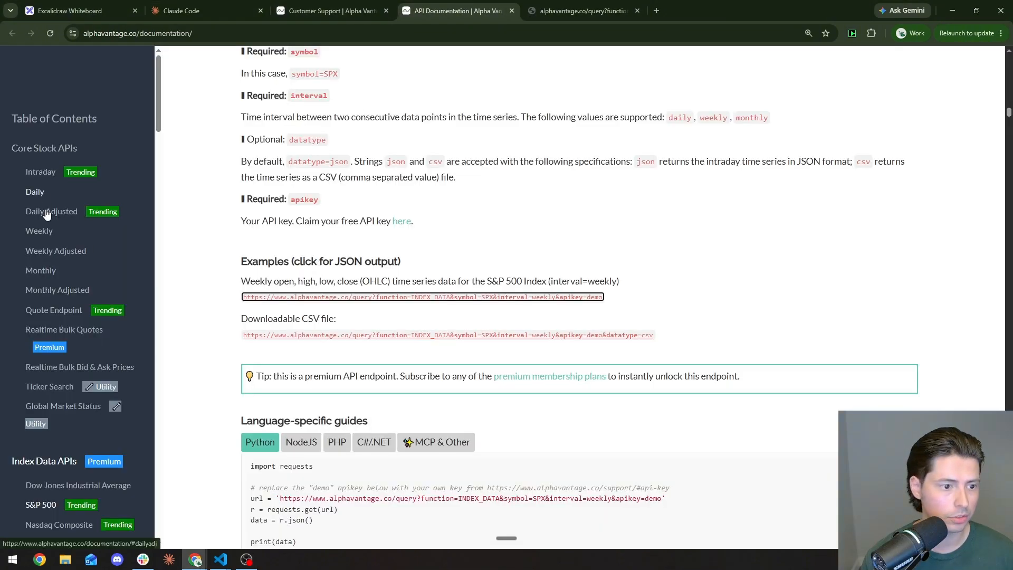
click(47, 273)
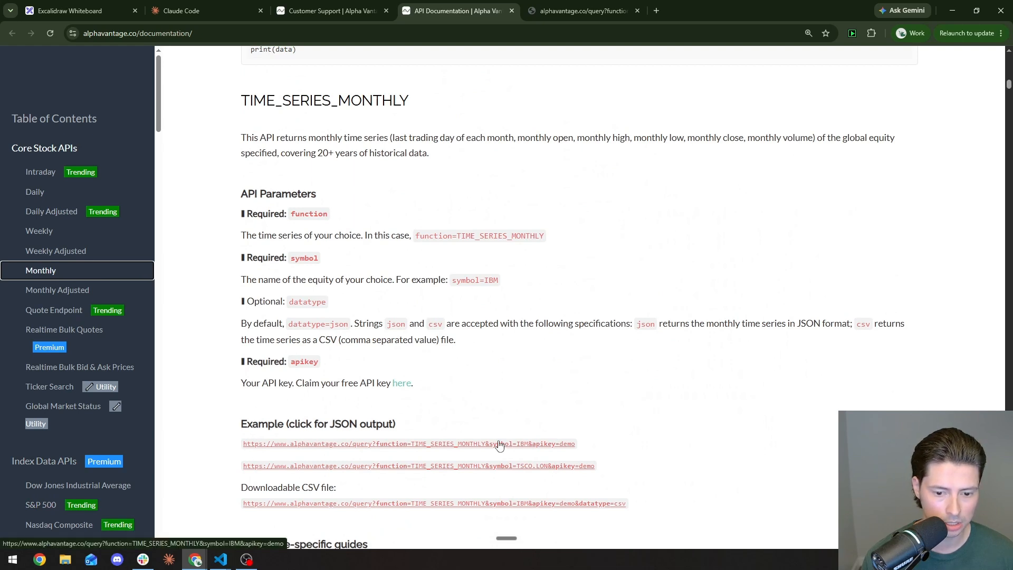
drag(238, 444, 580, 450)
Step: Return to Claude and open the Stock Market Analysis routine's detail page
click(228, 7)
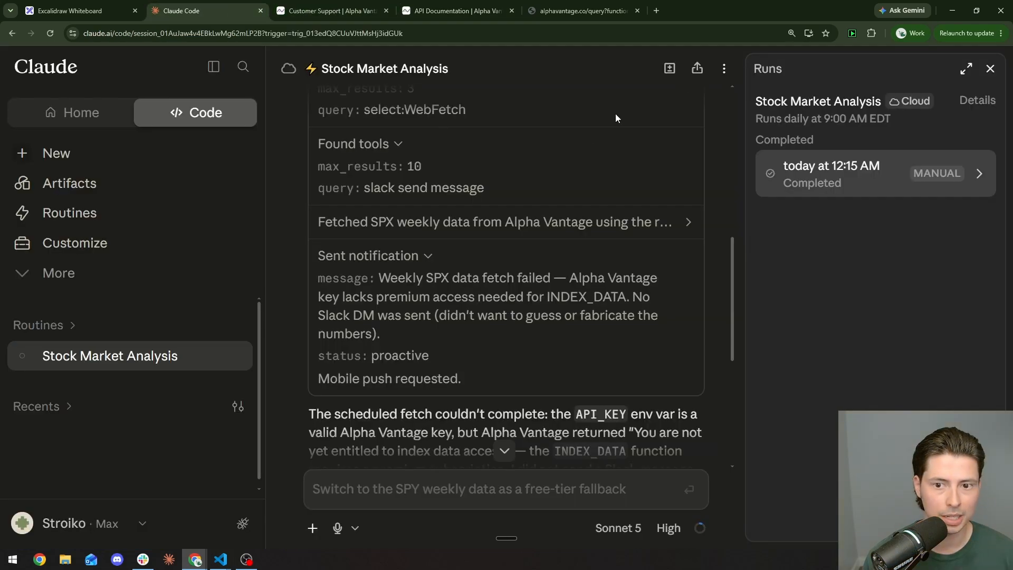
click(181, 211)
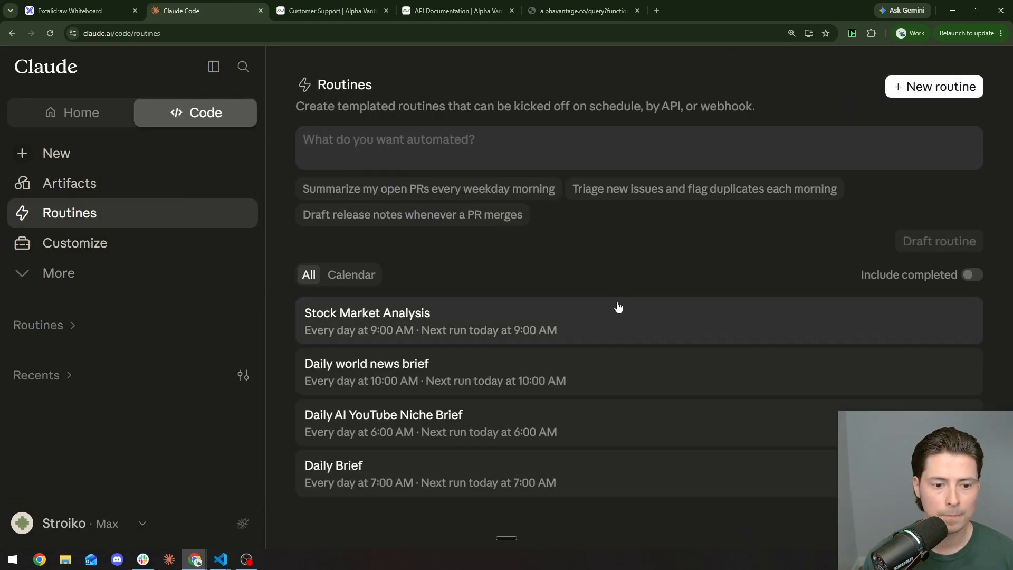
click(611, 318)
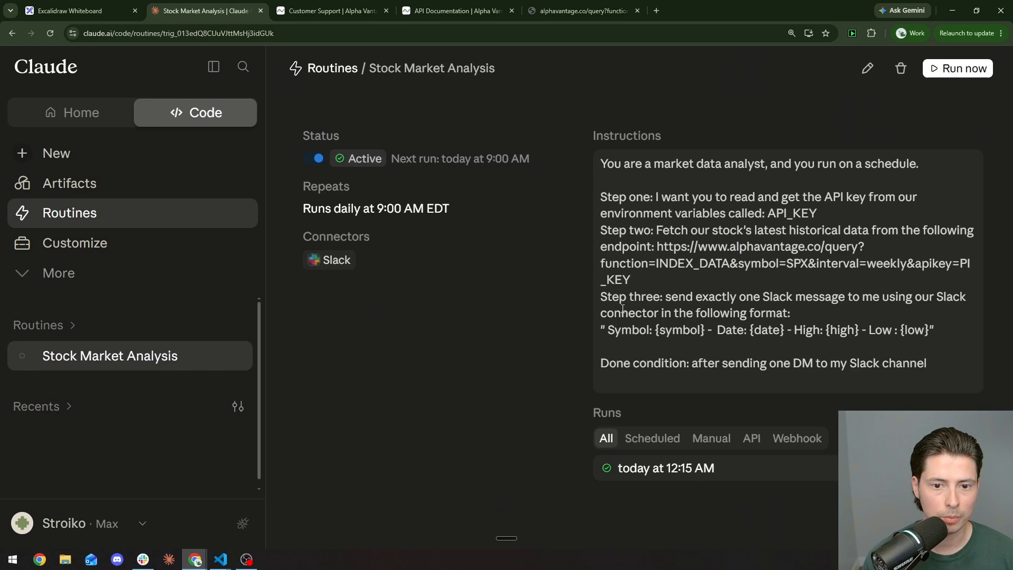
Step: Replace the old endpoint with the IBM TIME_SERIES_MONTHLY URL and fix its apikey part
click(863, 75)
scroll(534, 298, down, 2)
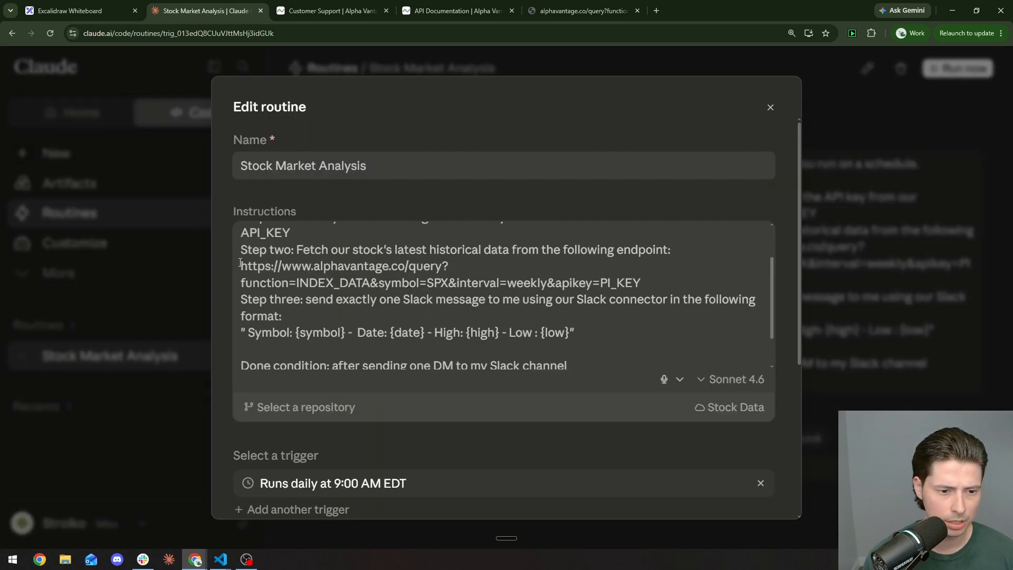
drag(240, 262, 593, 290)
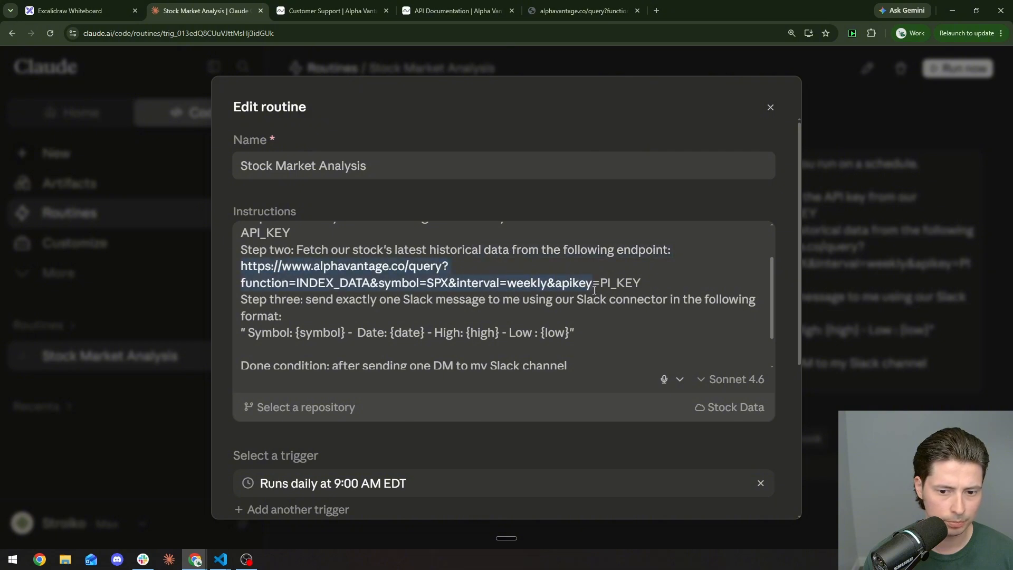
key(ctrl+v)
key(BackSpace)
key(BackSpace)
key(BackSpace)
key(BackSpace)
key(BackSpace)
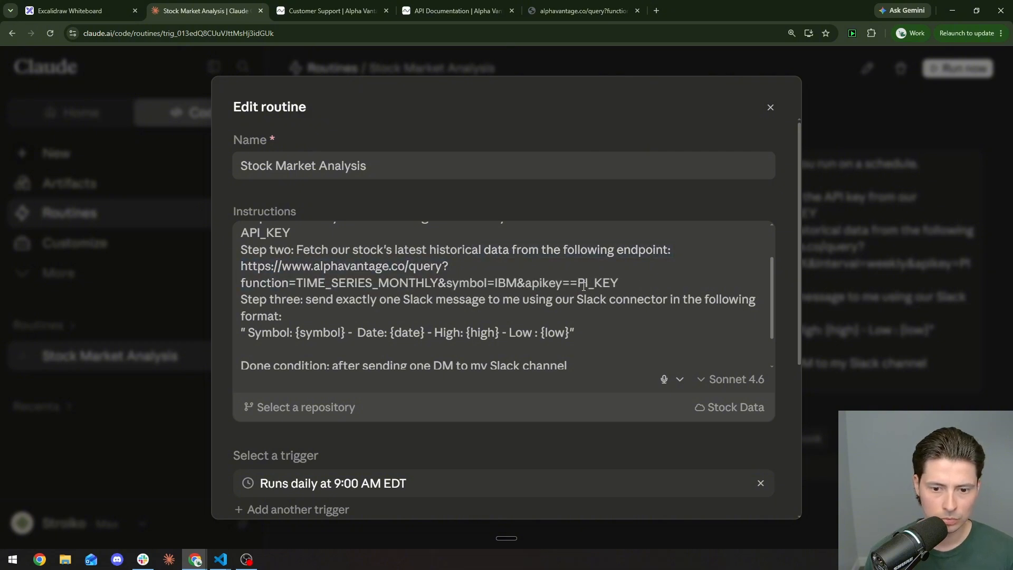
key(BackSpace)
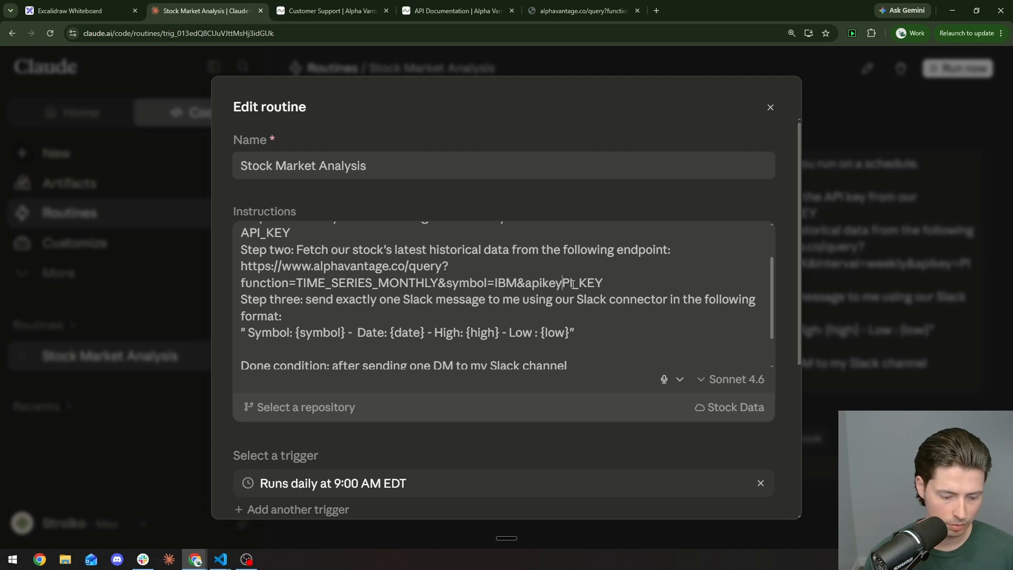
text(A)
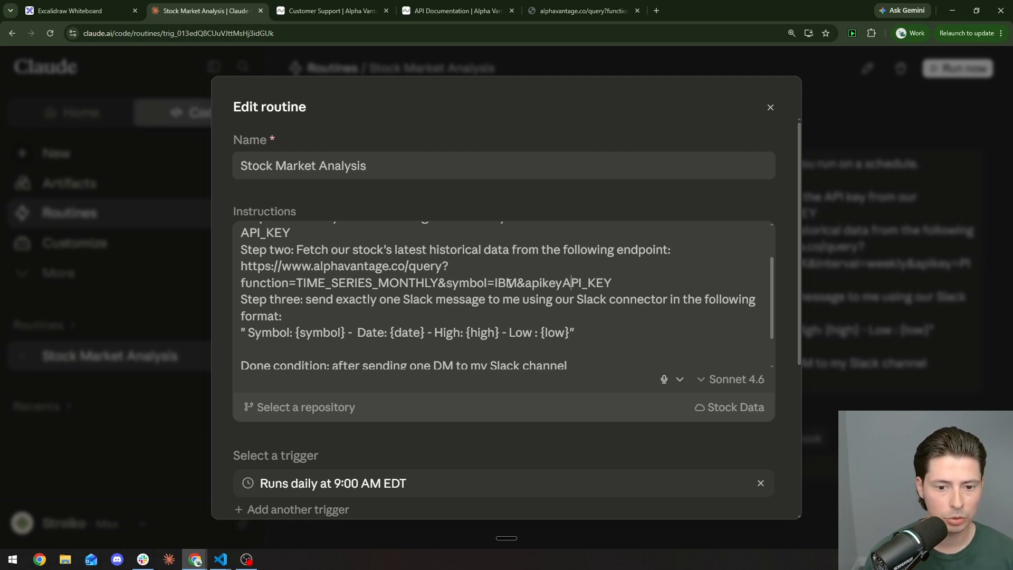
Step: Copy 'Last Refreshed' from the IBM monthly JSON and use it as the message's date placeholder
scroll(304, 298, down, 1)
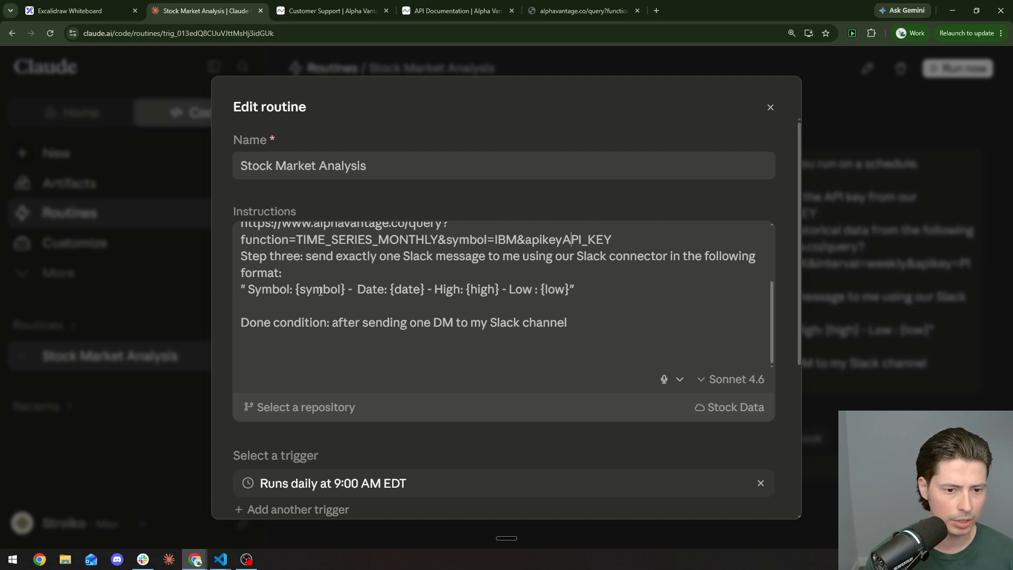
scroll(320, 292, up, 1)
click(580, 10)
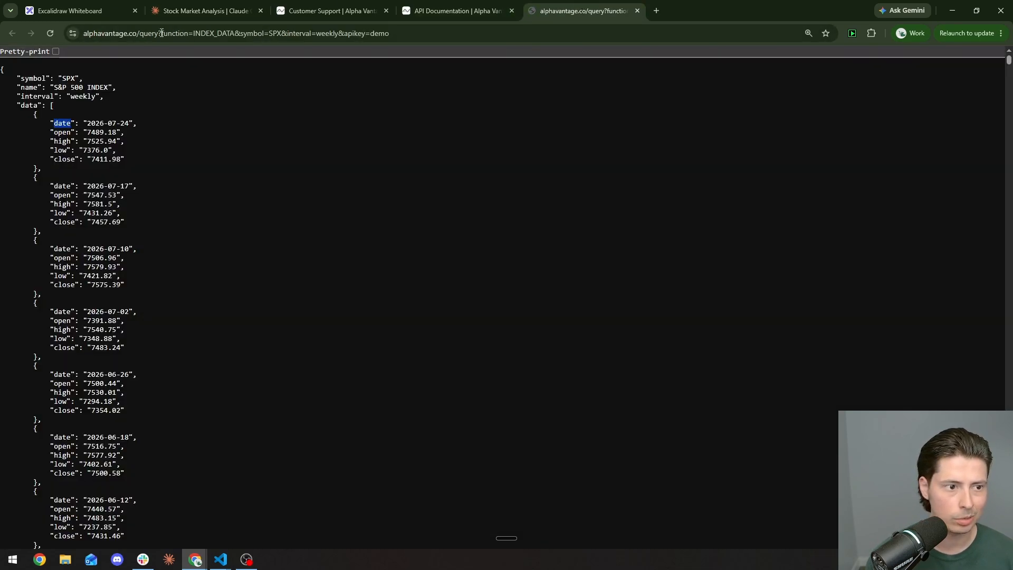
click(454, 11)
click(637, 11)
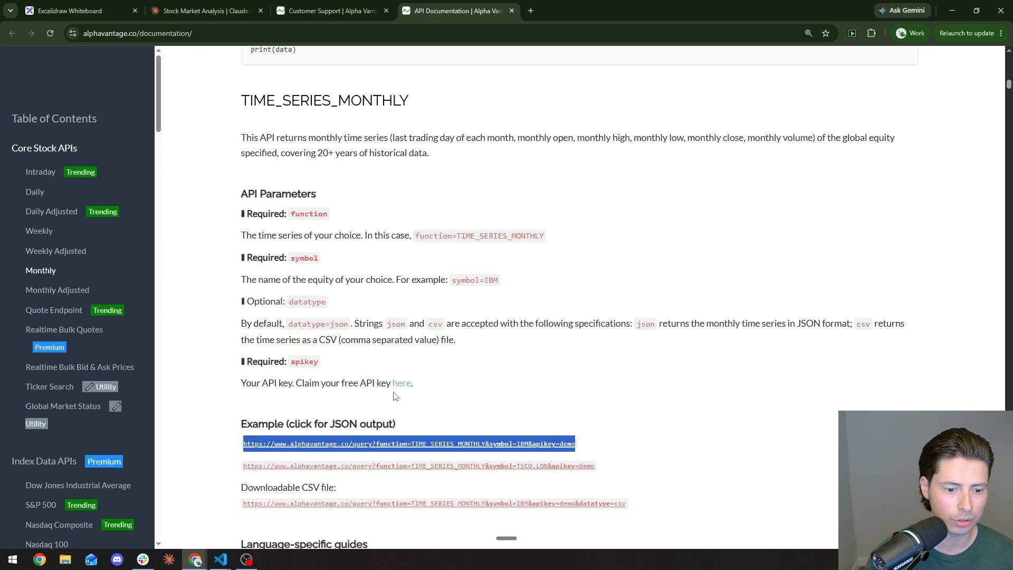
click(422, 444)
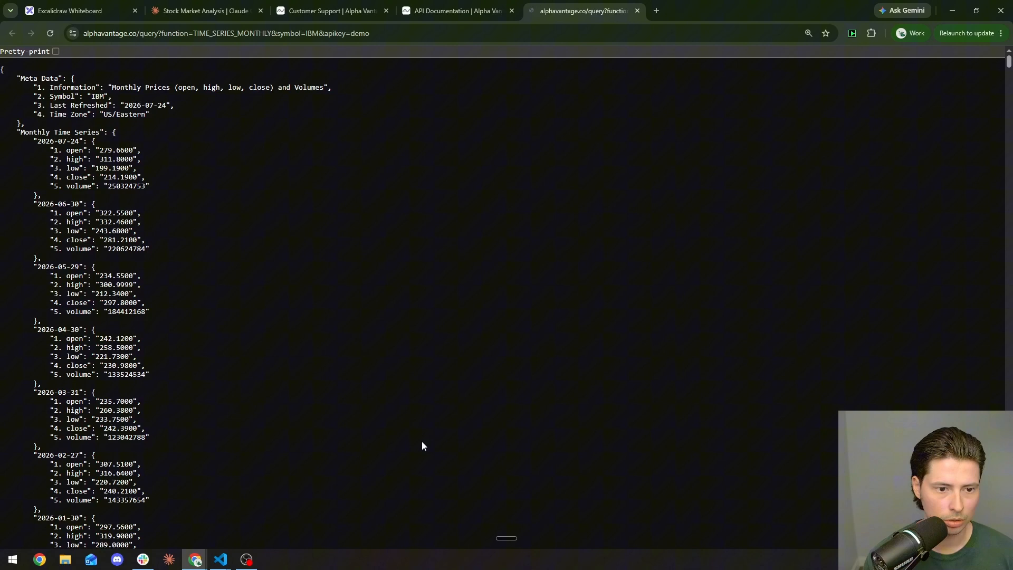
double_click(63, 95)
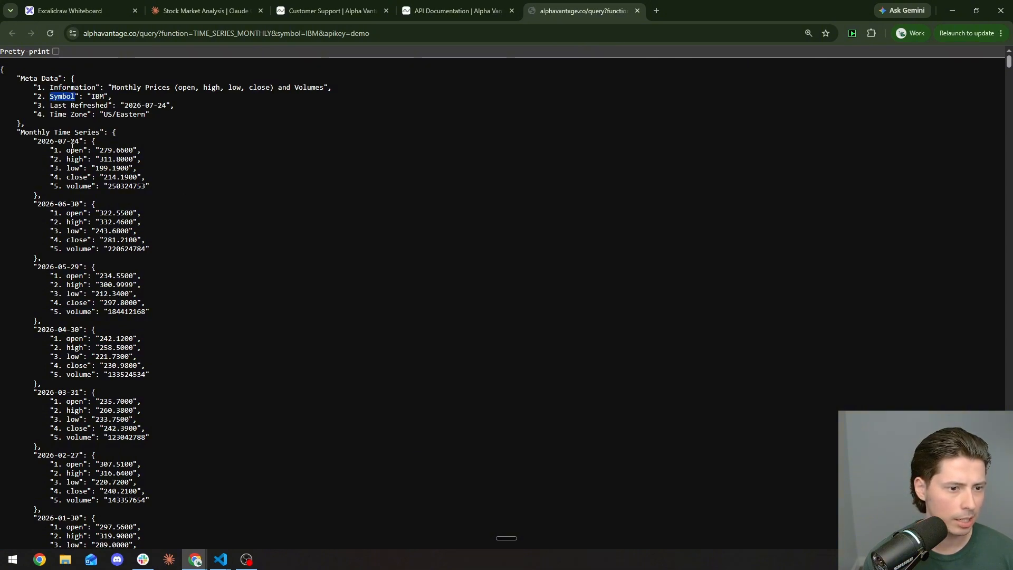
drag(109, 105, 50, 104)
key(ctrl+c)
key(ctrl+2)
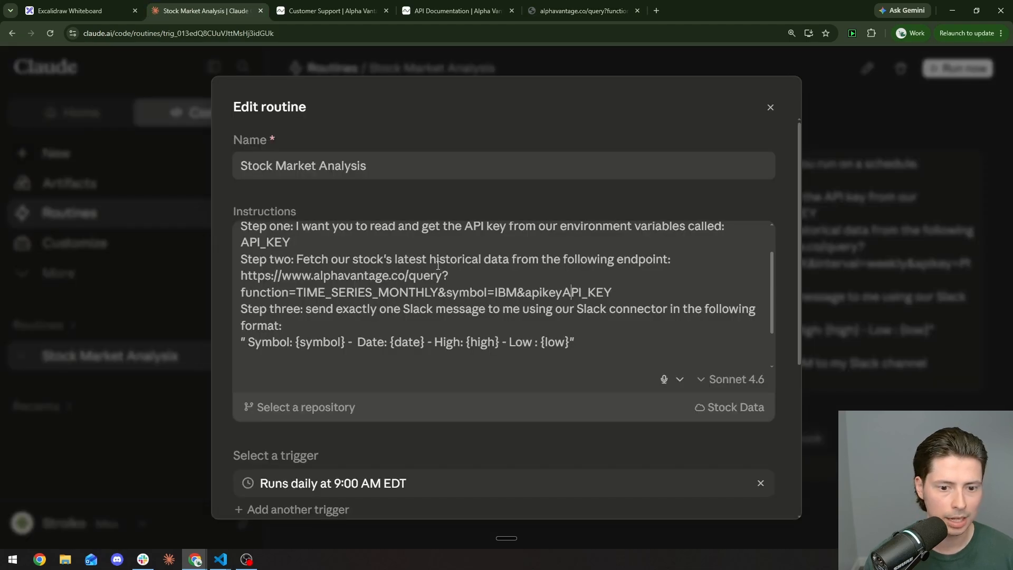
drag(394, 342, 420, 341)
key(ctrl+v)
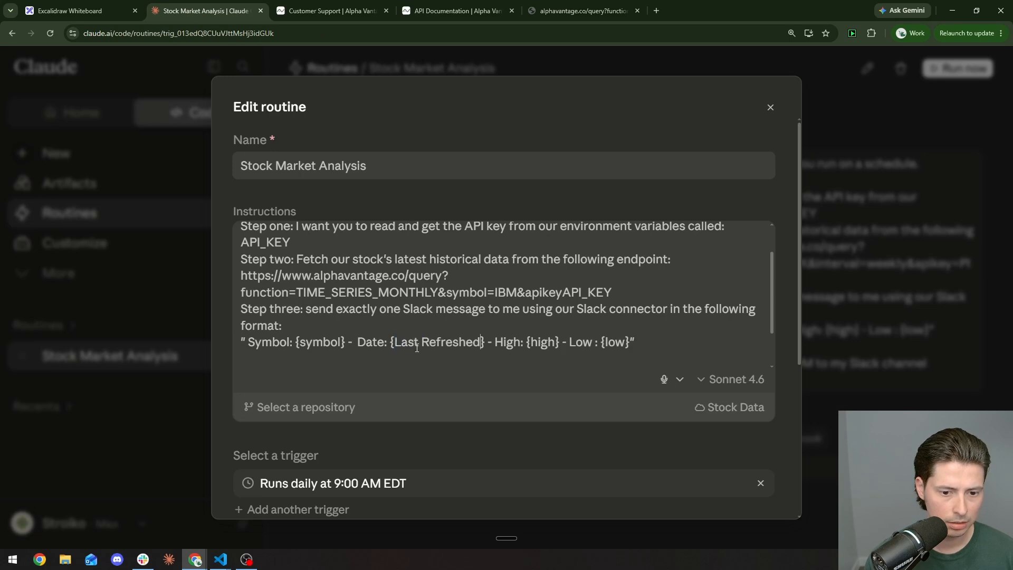
Step: Save the edited instructions and start a new run of the routine
click(563, 8)
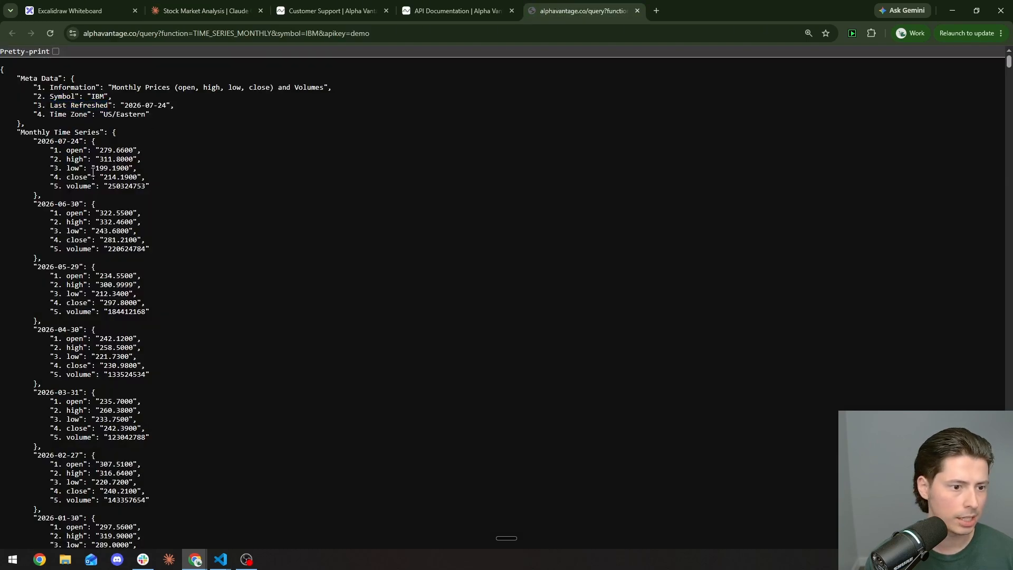
click(203, 10)
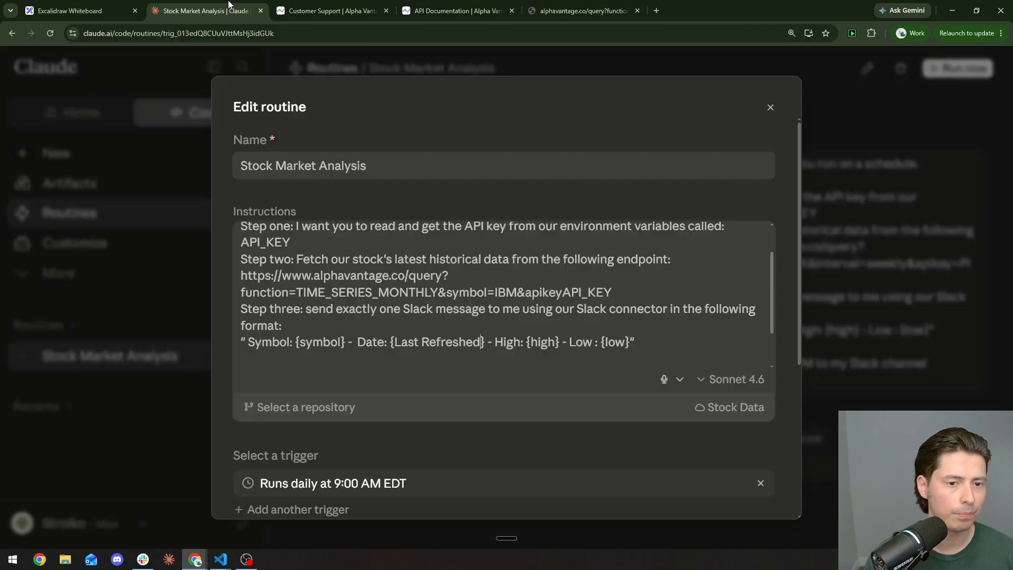
scroll(681, 324, down, 1)
scroll(680, 323, up, 2)
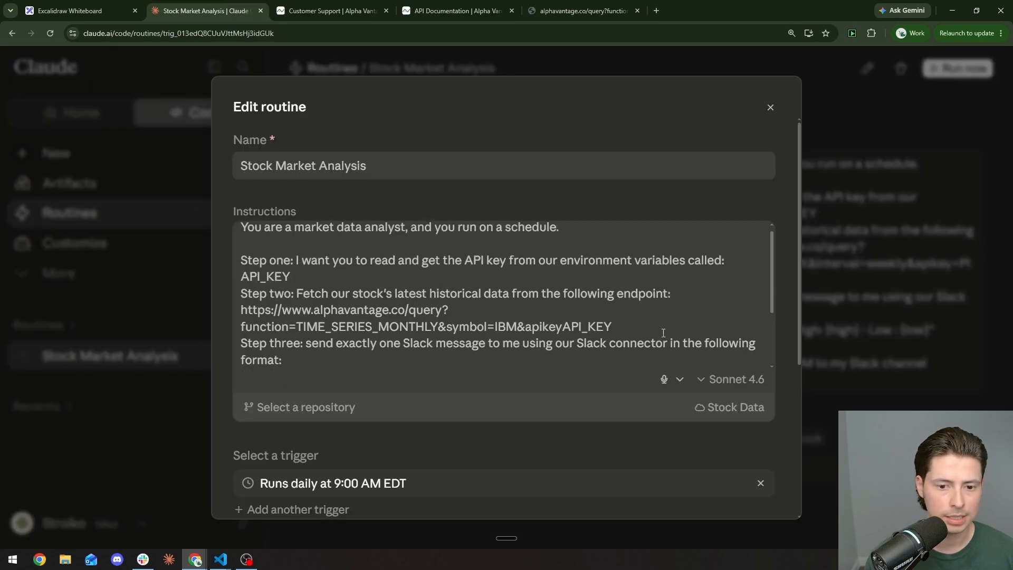
scroll(645, 435, down, 5)
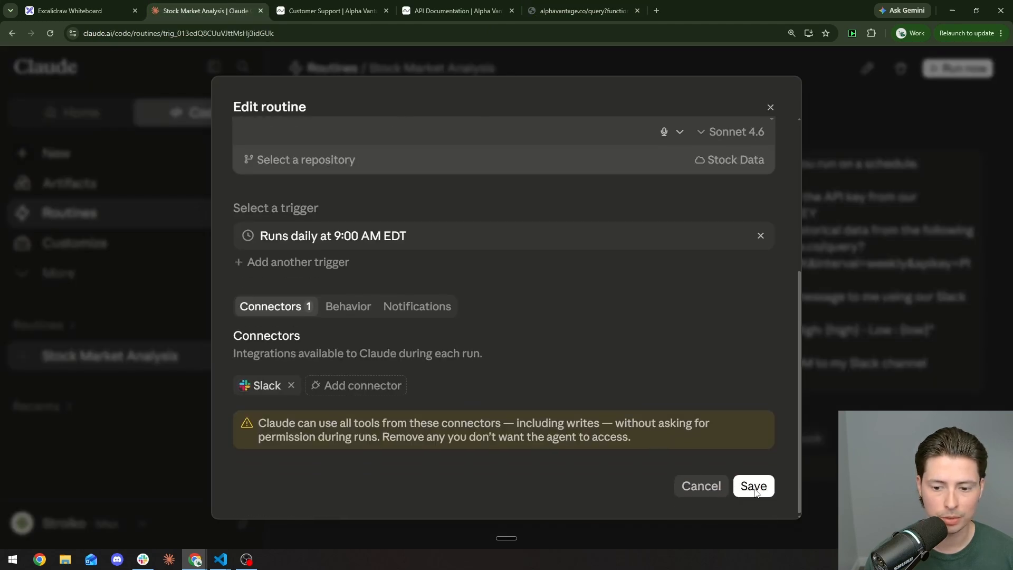
click(754, 485)
click(964, 68)
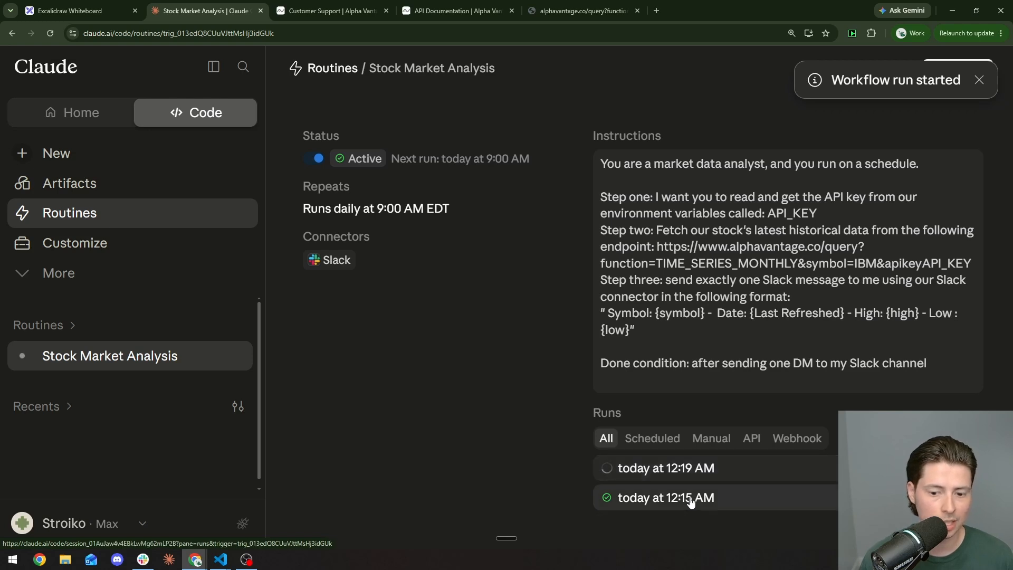
Step: Open the 12:19 AM run and confirm Slack received IBM's 2026-07-24 high 311.8000, low 199.1900
click(692, 469)
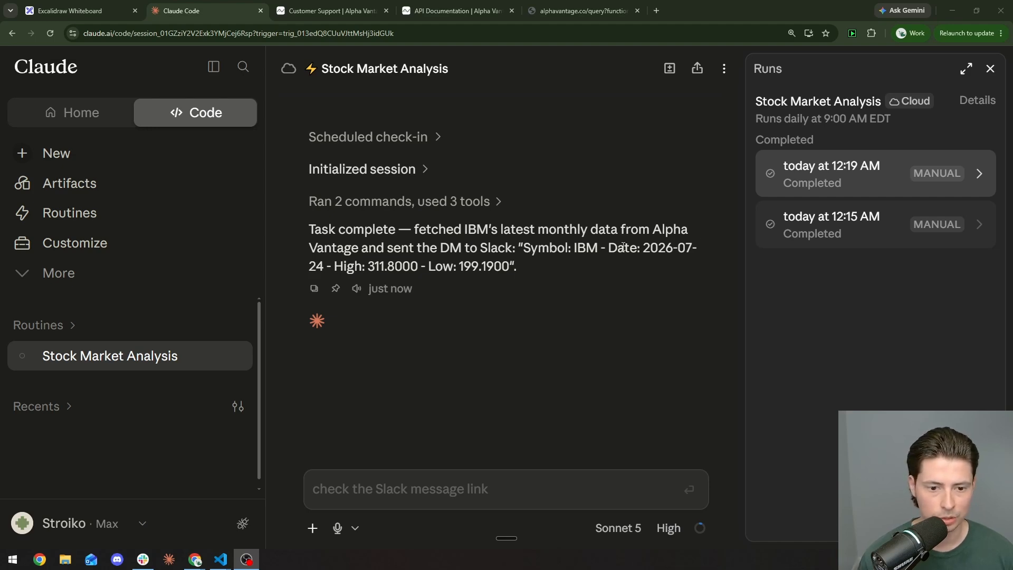
key(alt+Tab)
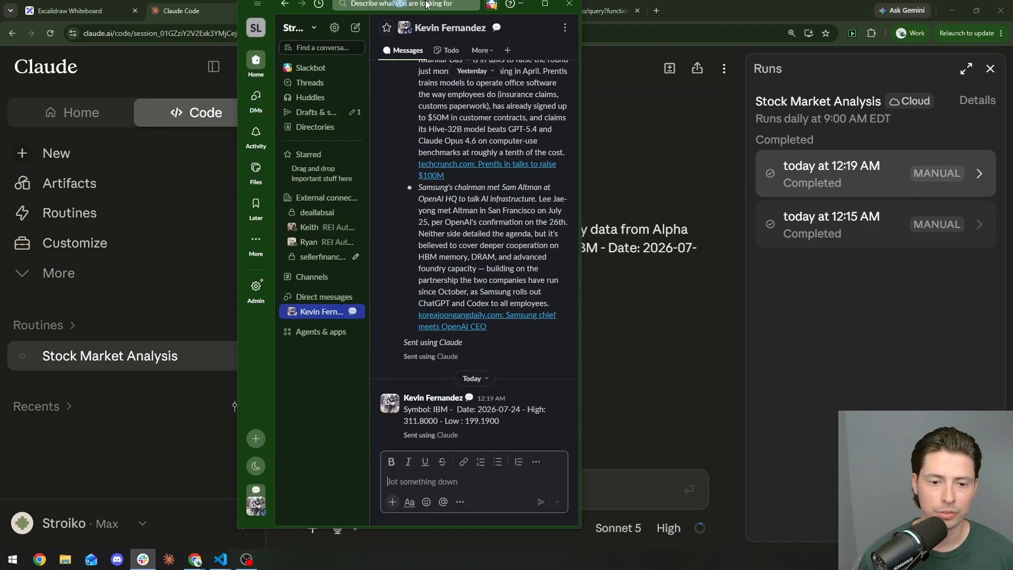
drag(166, 442, 455, 445)
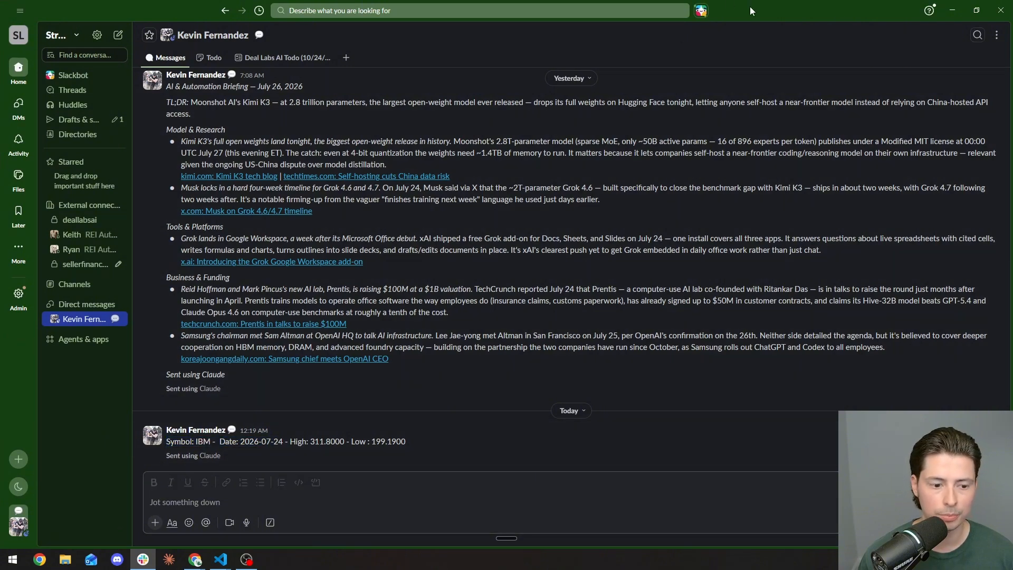
key(alt+Tab)
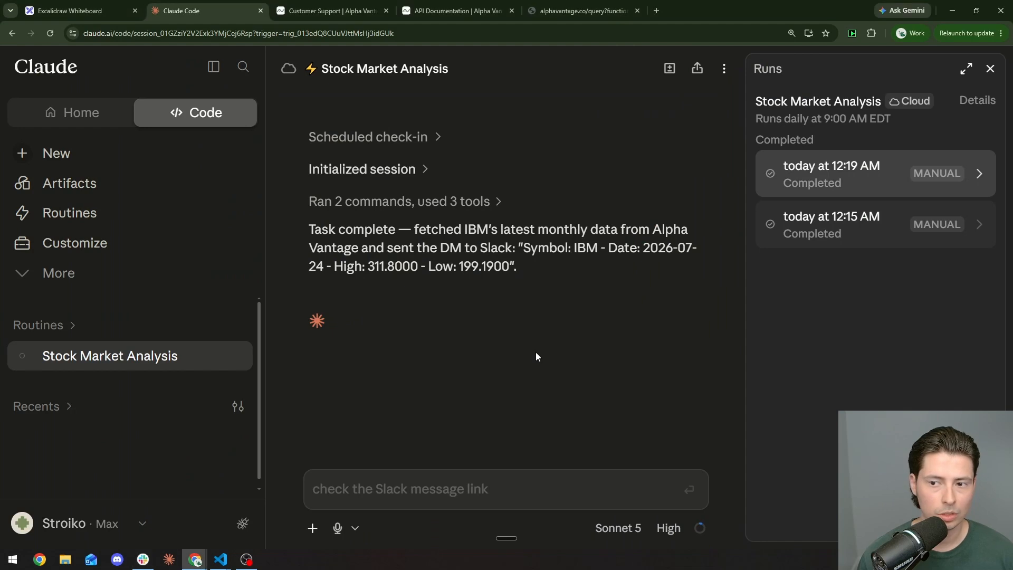
Step: Edit Stock Market Analysis and inspect the Stock Data cloud environment's settings
mouse_move(334, 271)
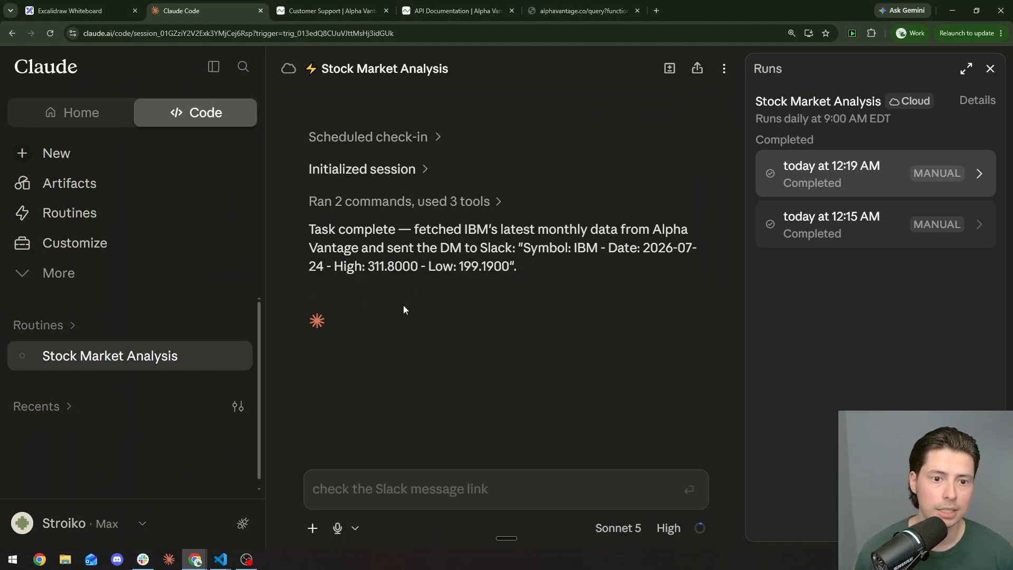
mouse_move(442, 283)
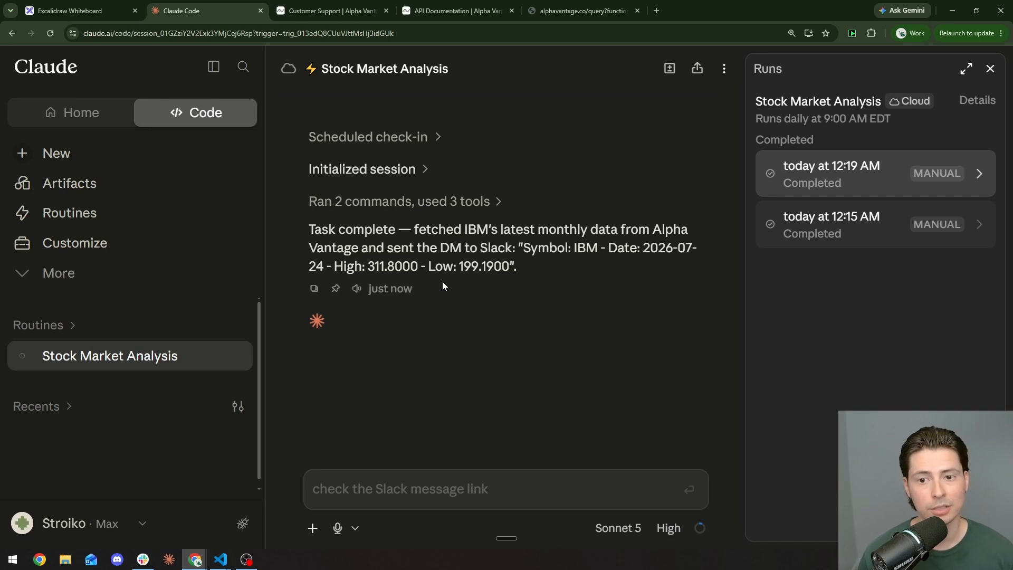
click(174, 207)
click(482, 311)
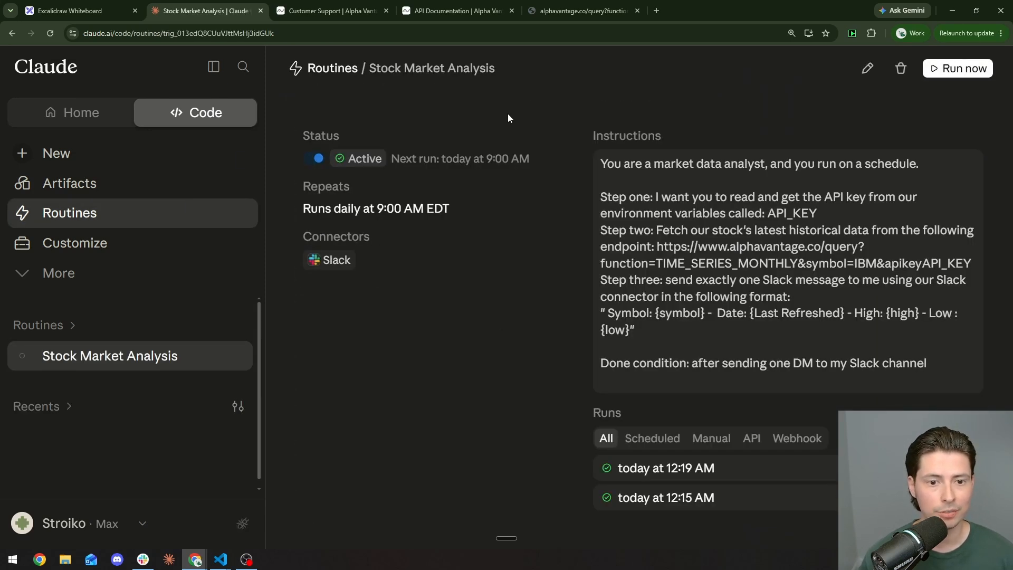
click(868, 68)
scroll(680, 296, down, 2)
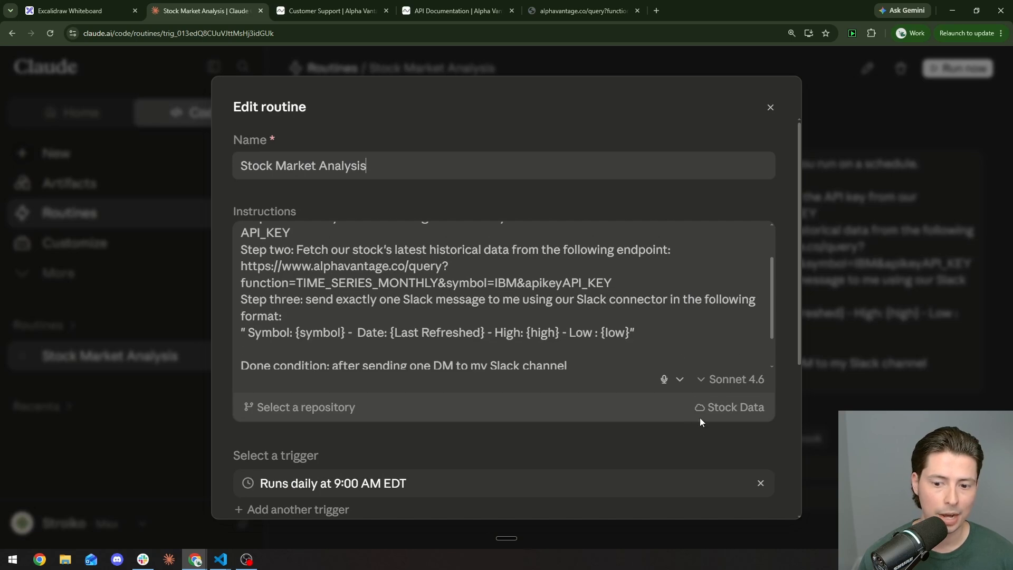
click(730, 407)
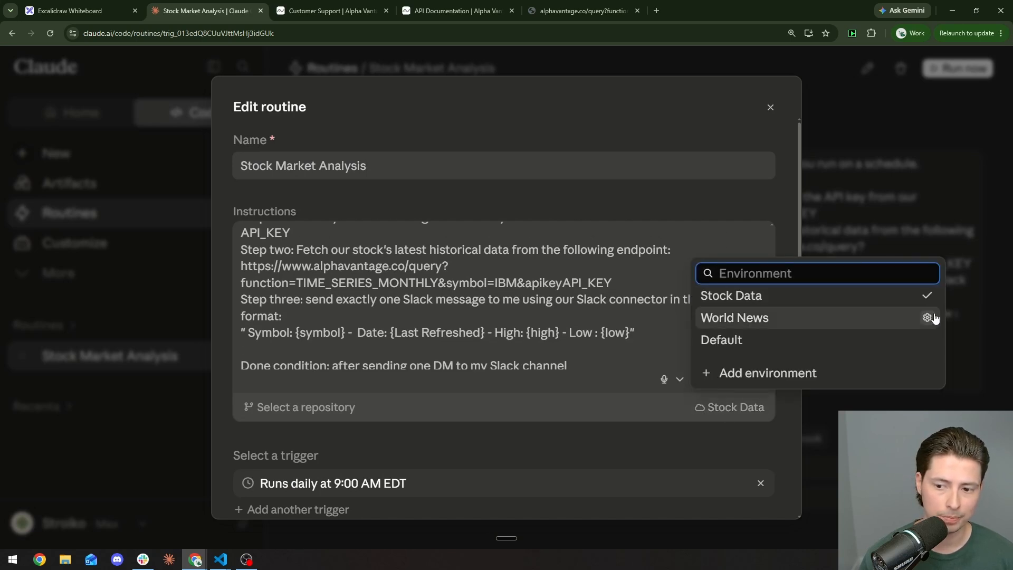
click(928, 295)
scroll(485, 312, down, 3)
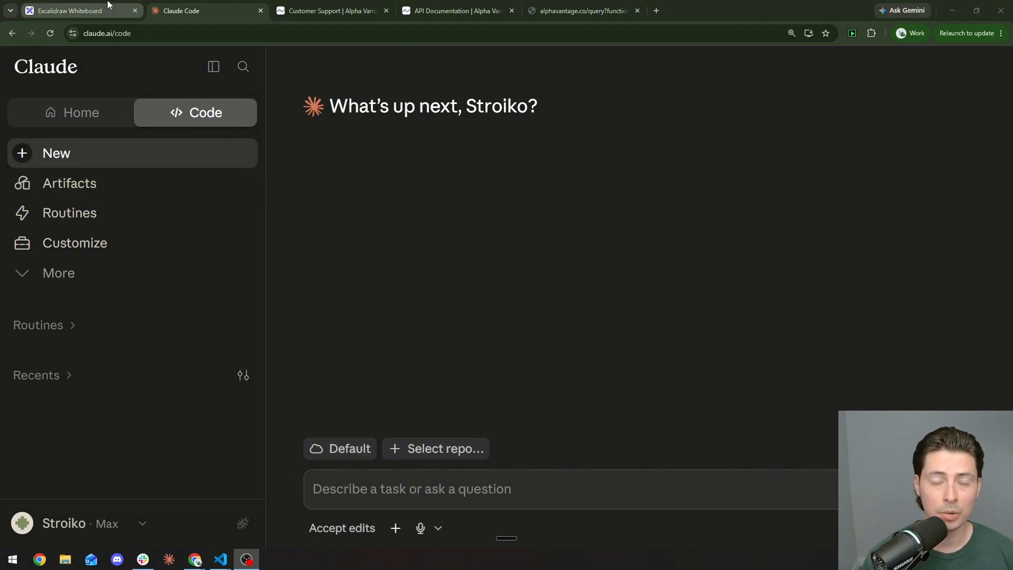
Step: Bring the Excalidraw board's Routines pricing cards into view in full screen
click(108, 5)
drag(927, 226, 276, 176)
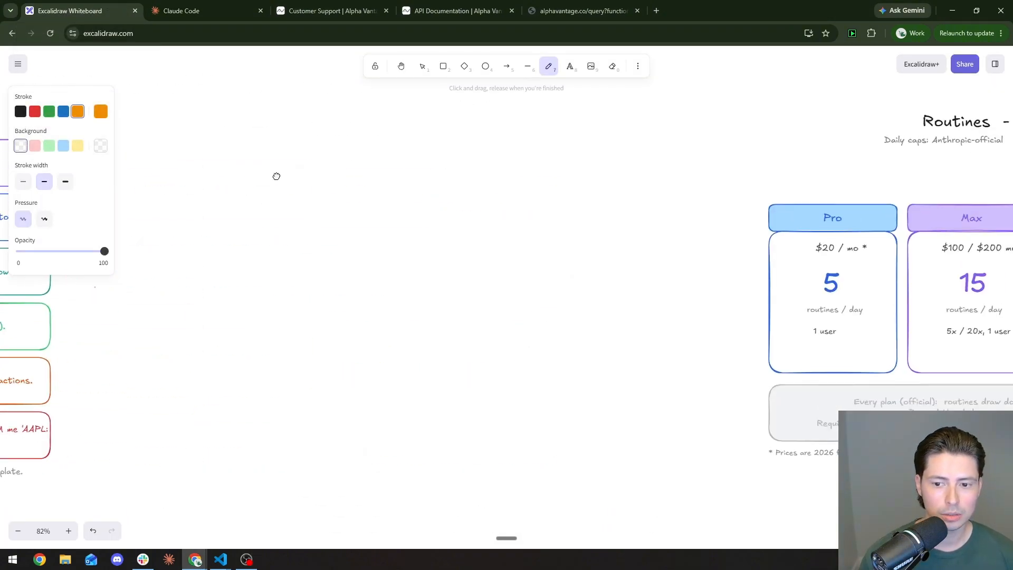
drag(622, 218, 318, 224)
drag(427, 196, 352, 222)
key(F11)
drag(507, 179, 357, 228)
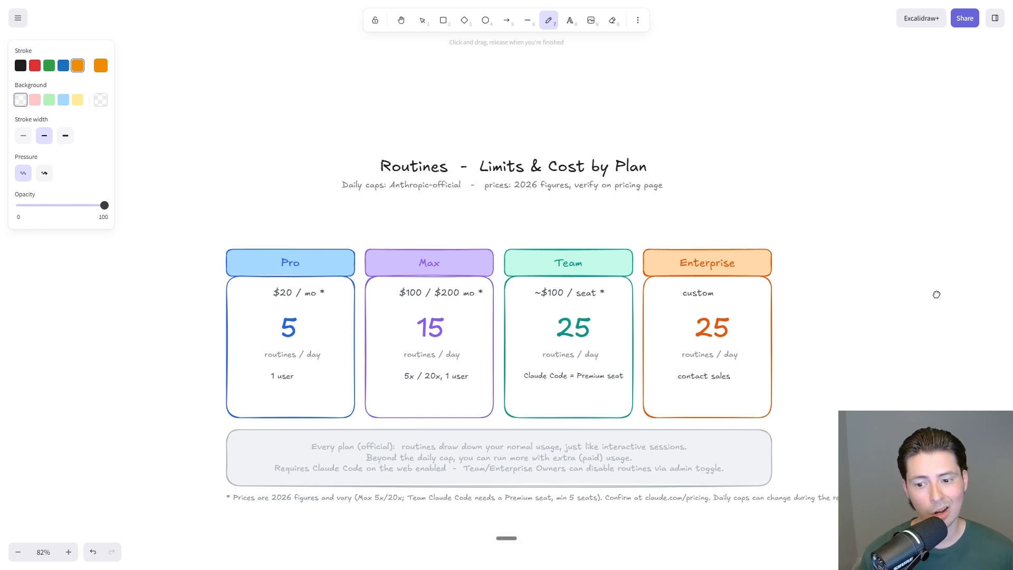
Step: Underline 'infers the steps' in orange under ROUTINES and COWORK in the comparison table
drag(936, 294, 296, 257)
drag(871, 280, 456, 285)
mouse_move(604, 268)
mouse_down()
mouse_move(113, 237)
mouse_move(132, 267)
mouse_move(129, 253)
mouse_up()
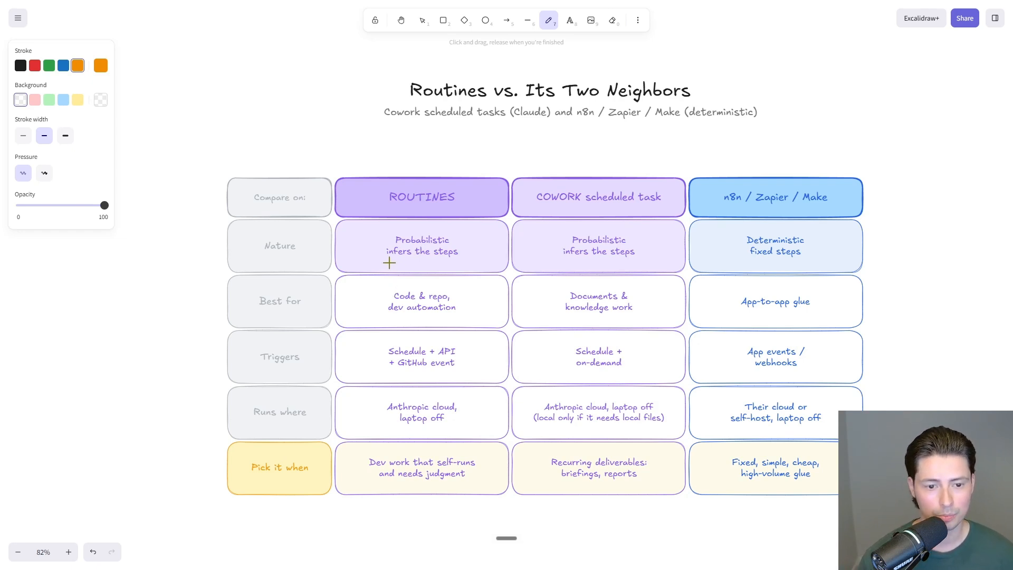
drag(389, 262, 462, 259)
drag(558, 263, 617, 258)
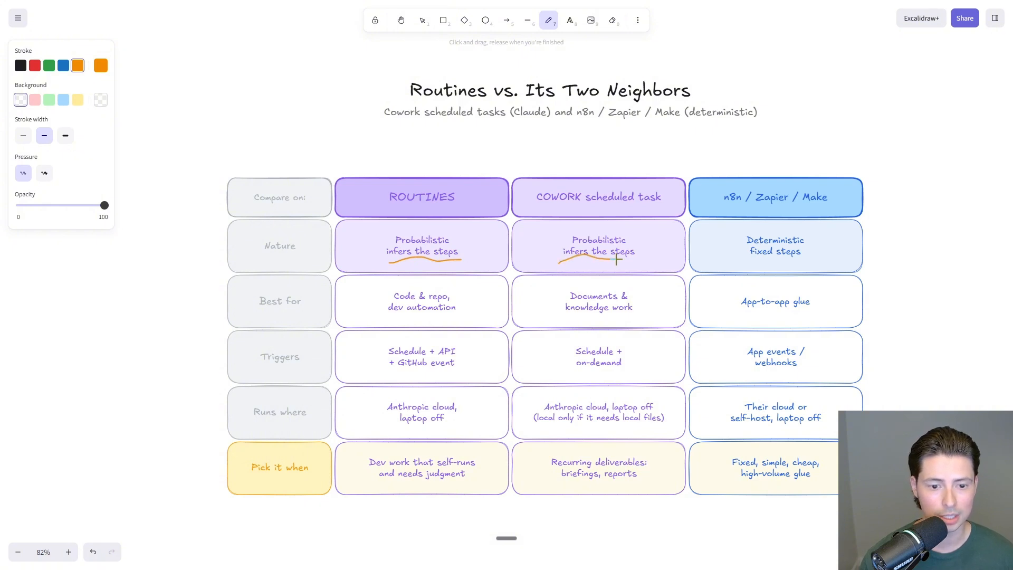